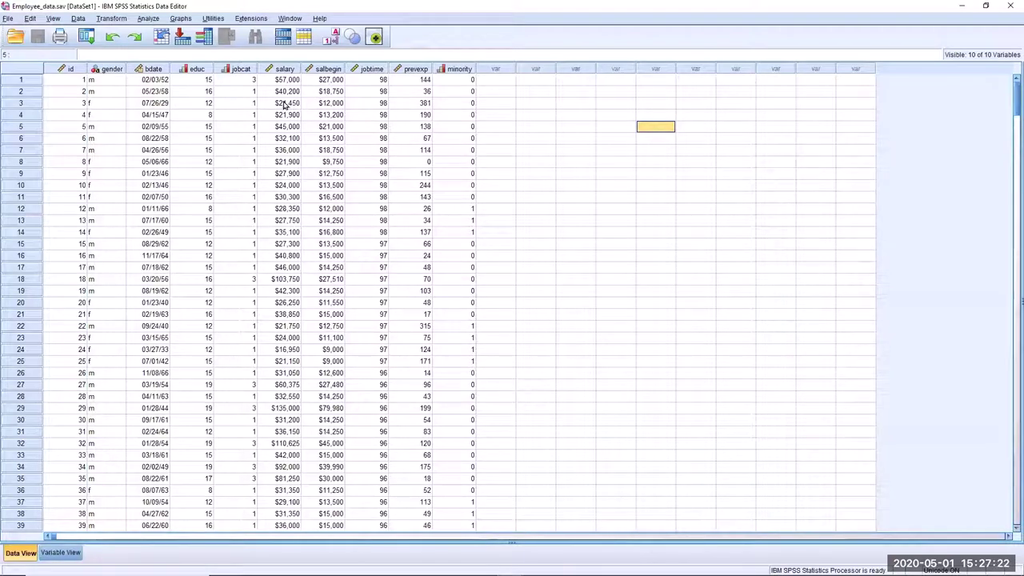
Step: Start an Independent-Samples T Test with Current Salary as the test variable
left_click(152, 20)
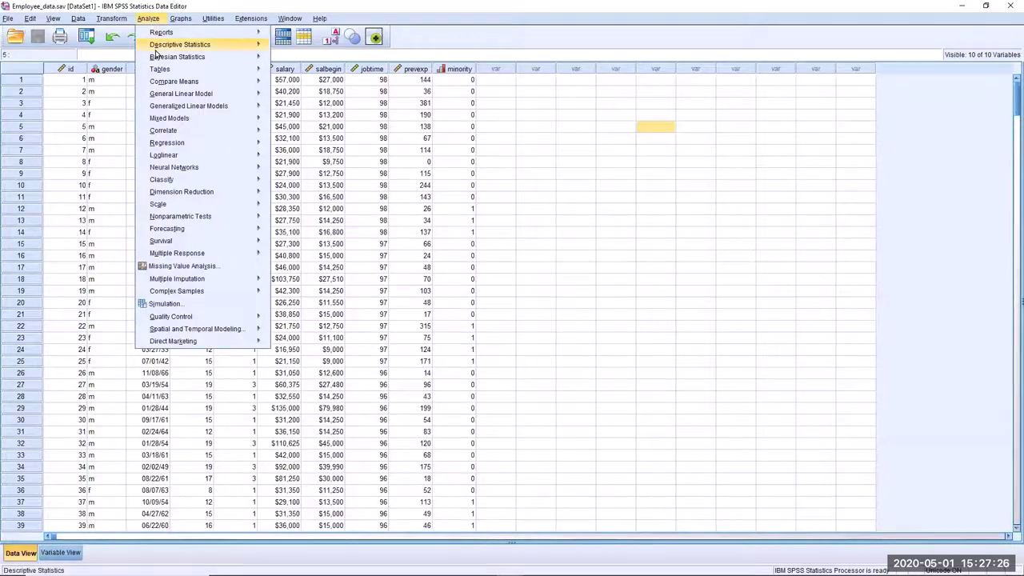
mouse_move(157, 85)
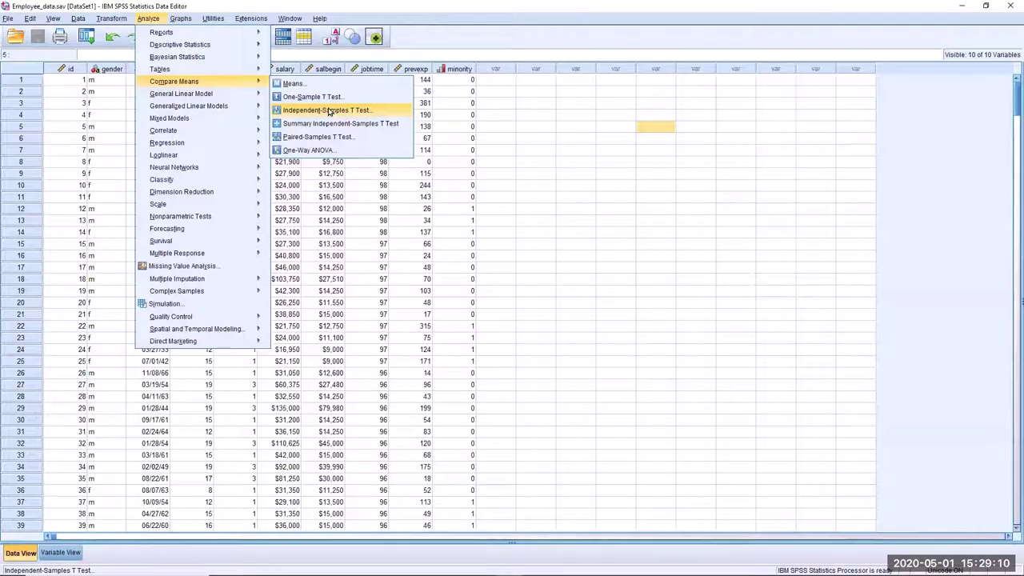
left_click(329, 111)
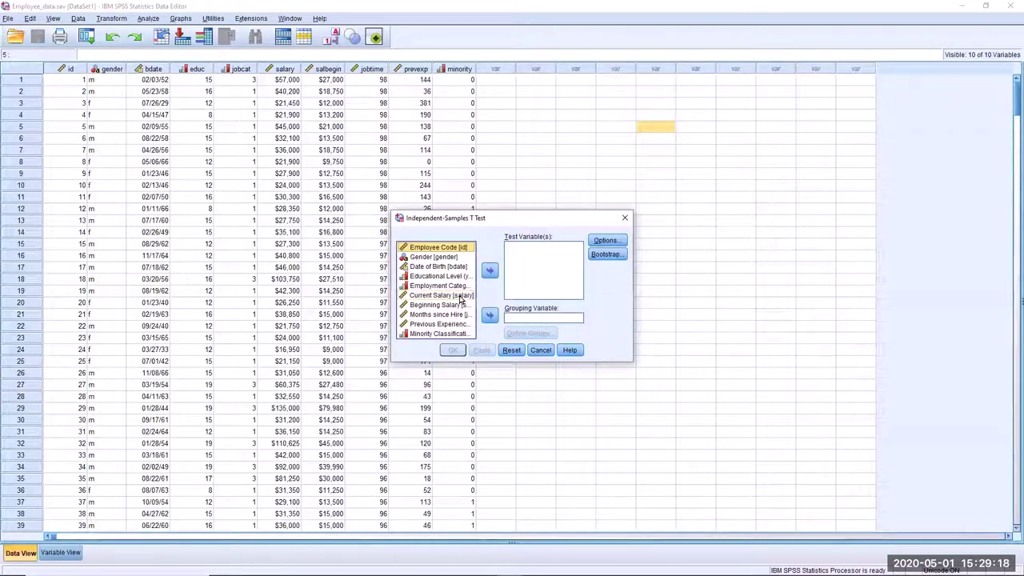
left_click(462, 297)
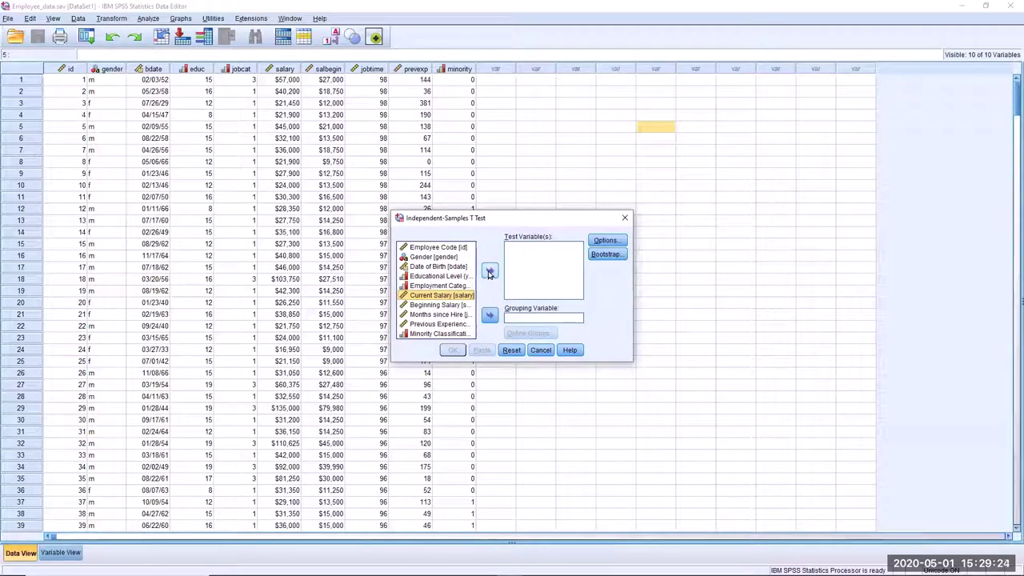
left_click(490, 273)
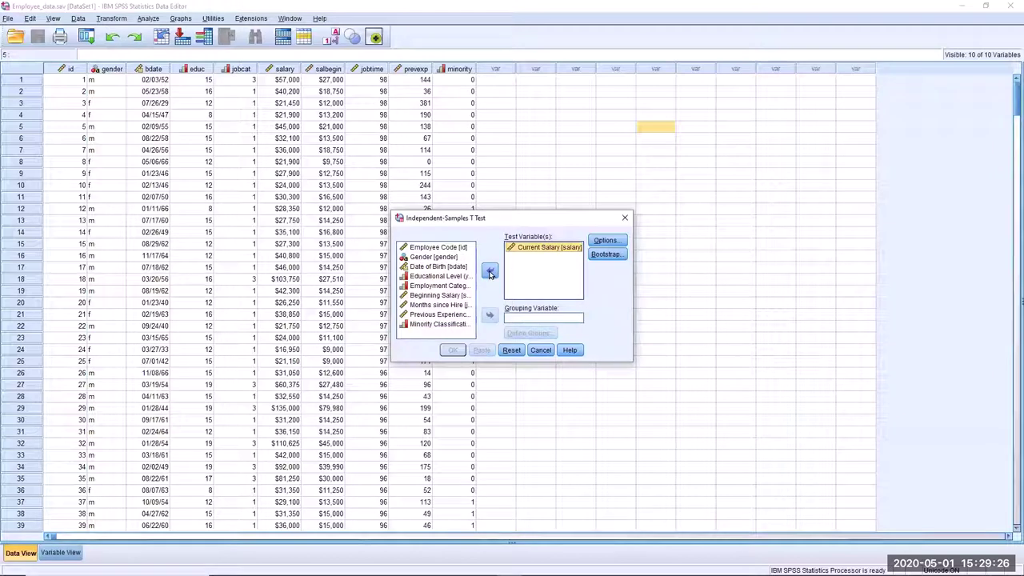
left_click(490, 273)
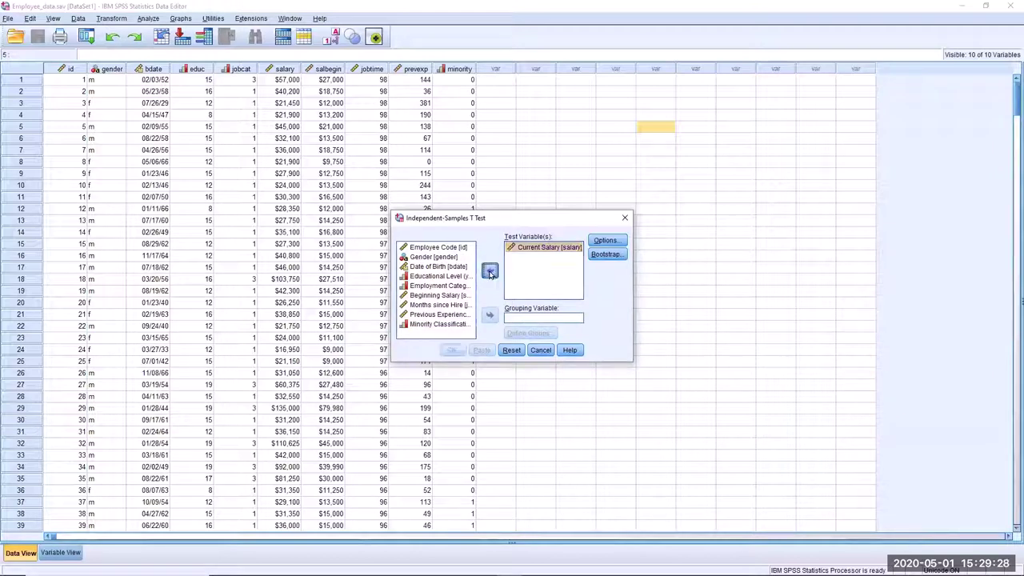
left_click(490, 273)
left_click(490, 273)
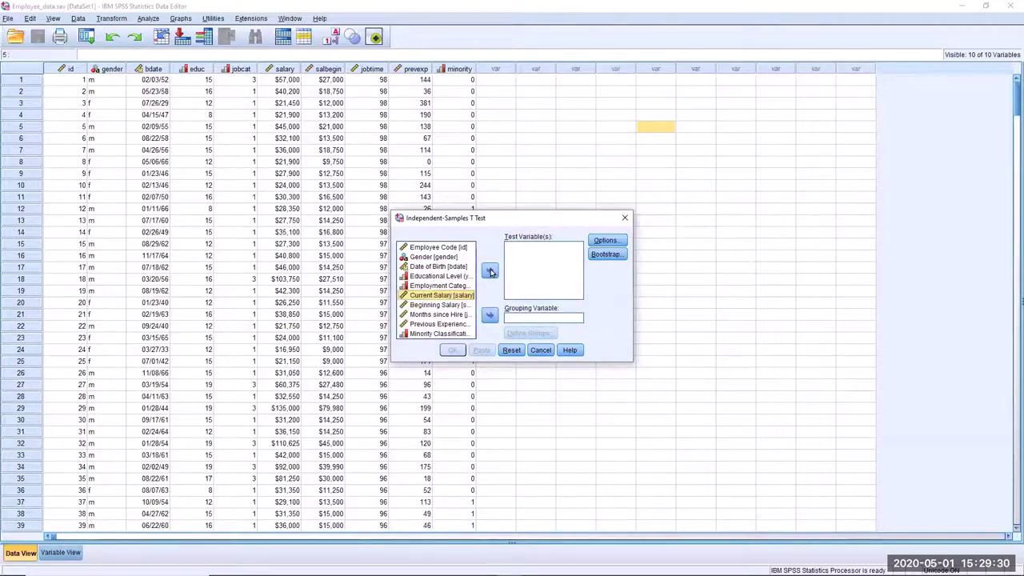
left_click(490, 273)
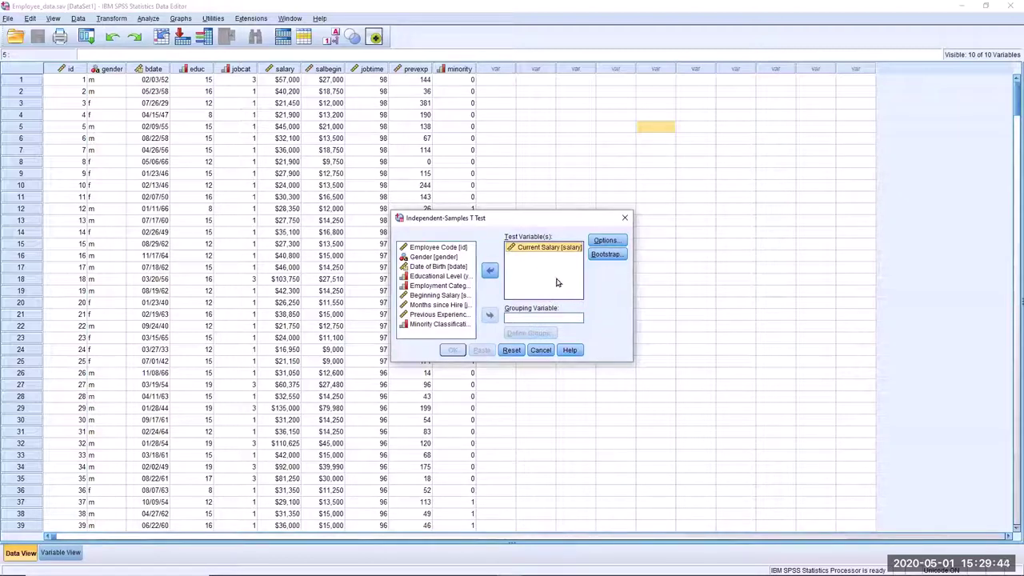
Step: Set Gender as the grouping variable with group 1 as m and group 2 as f, and run the t test
left_click(436, 257)
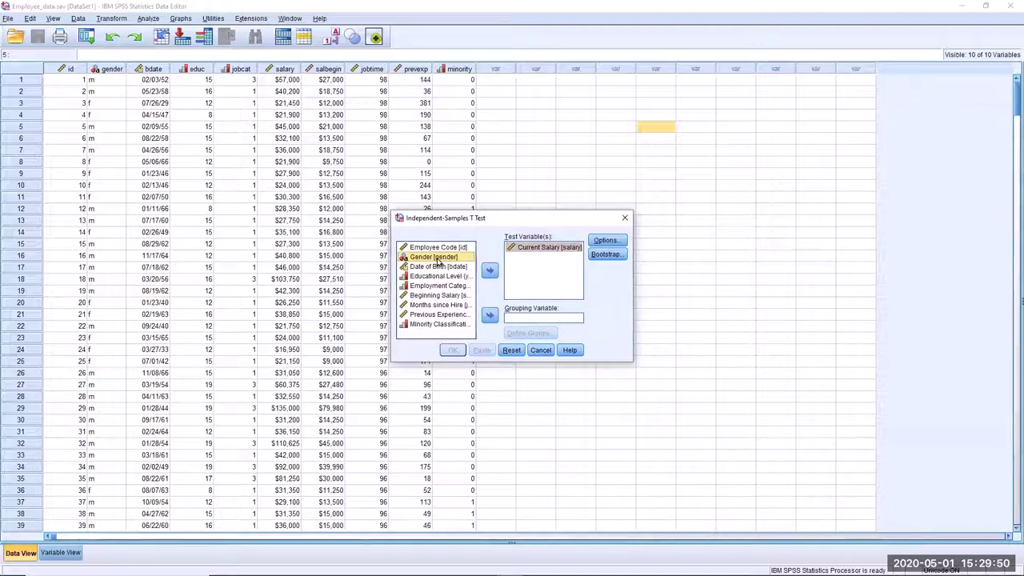
left_click(491, 317)
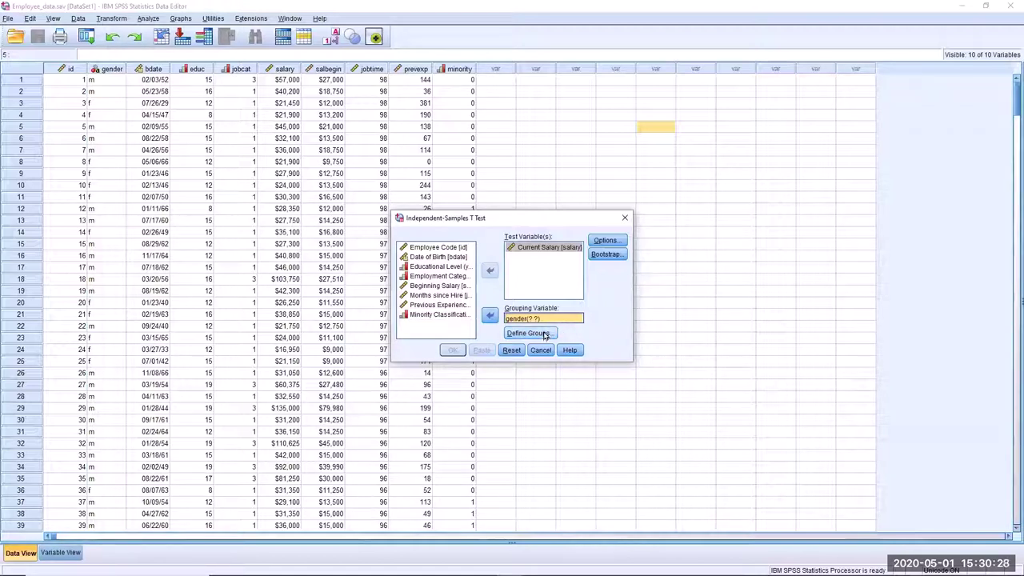
left_click(545, 334)
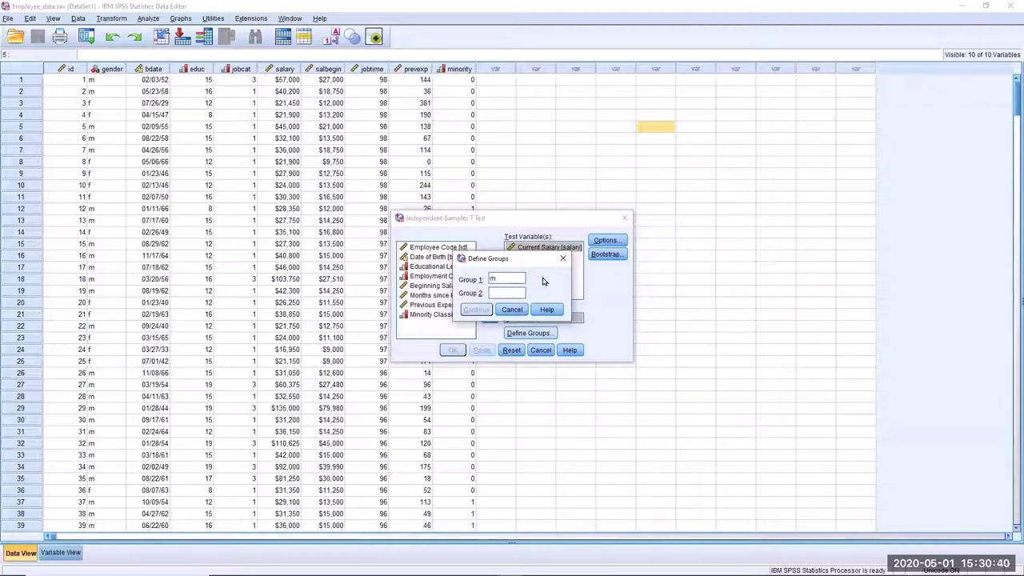
type("f")
left_click(478, 311)
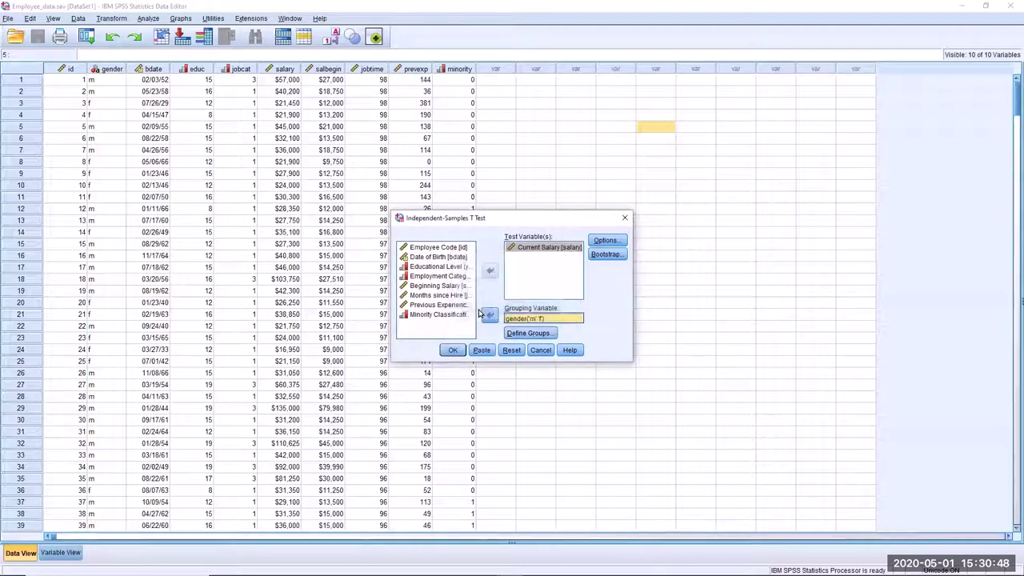
left_click(453, 351)
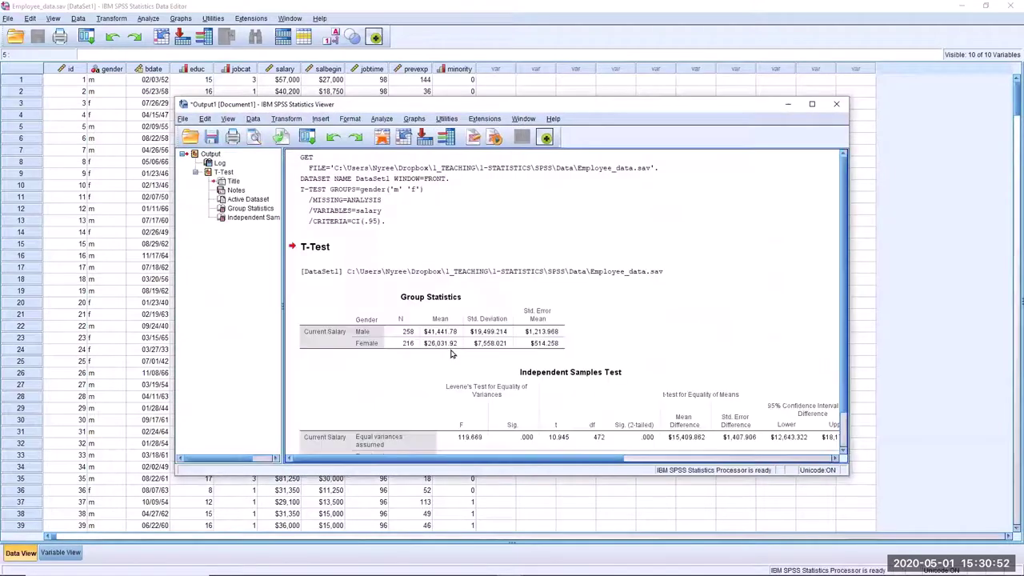
Step: Maximize the output window and examine the Group Statistics and Independent Samples Test tables for current salary by gender
left_click(814, 106)
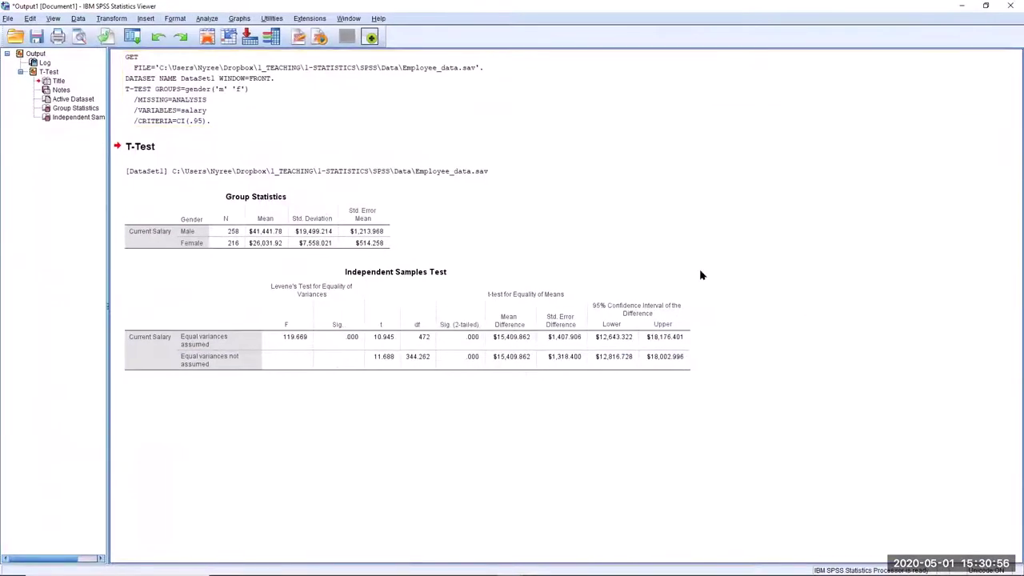
left_click(336, 243)
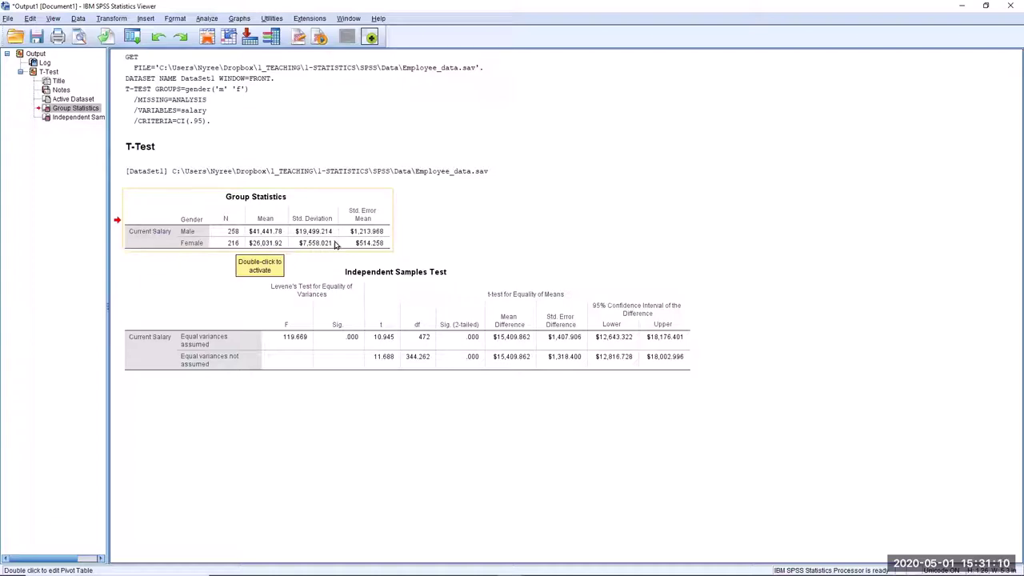
left_click(391, 242)
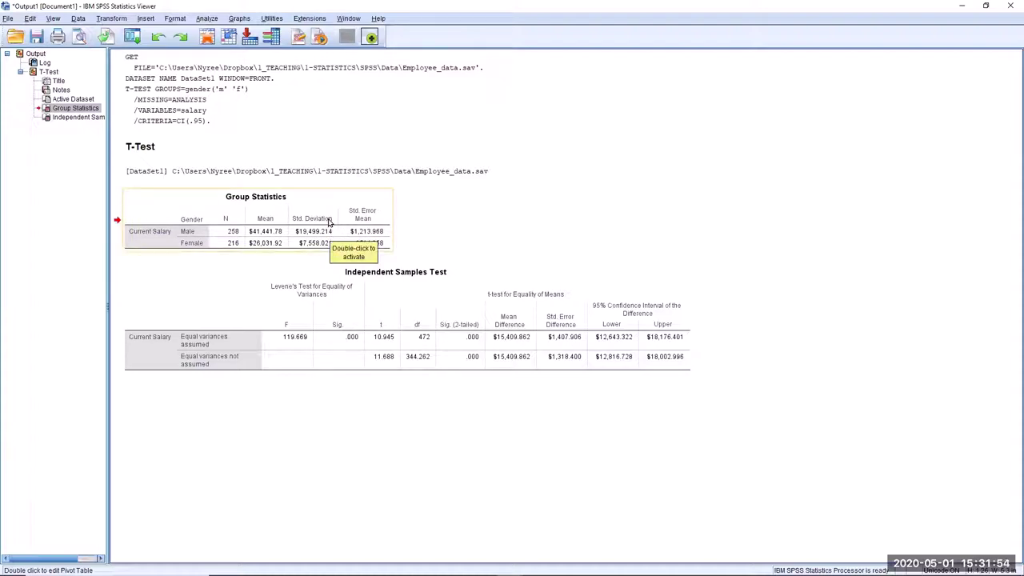
left_click(427, 240)
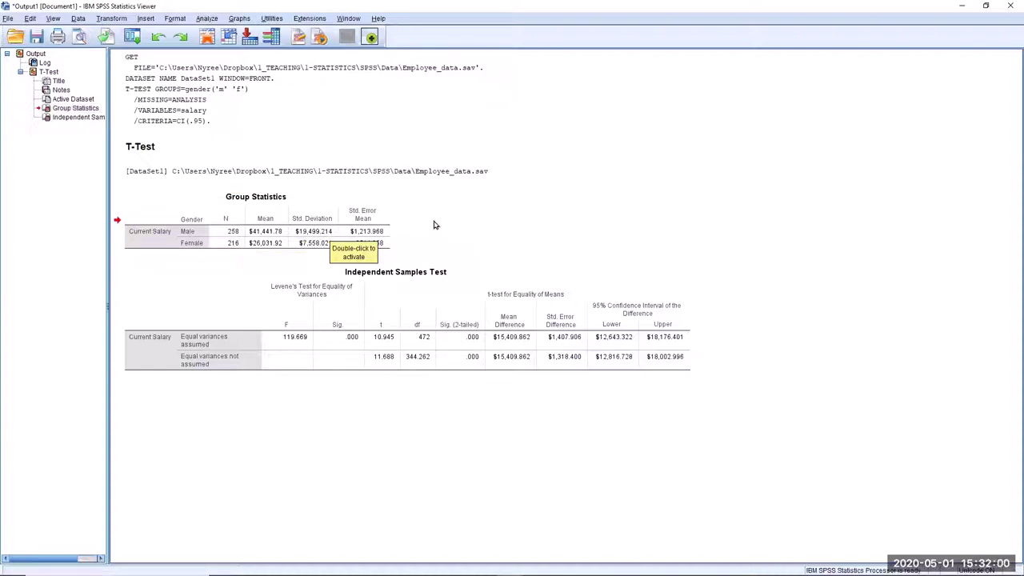
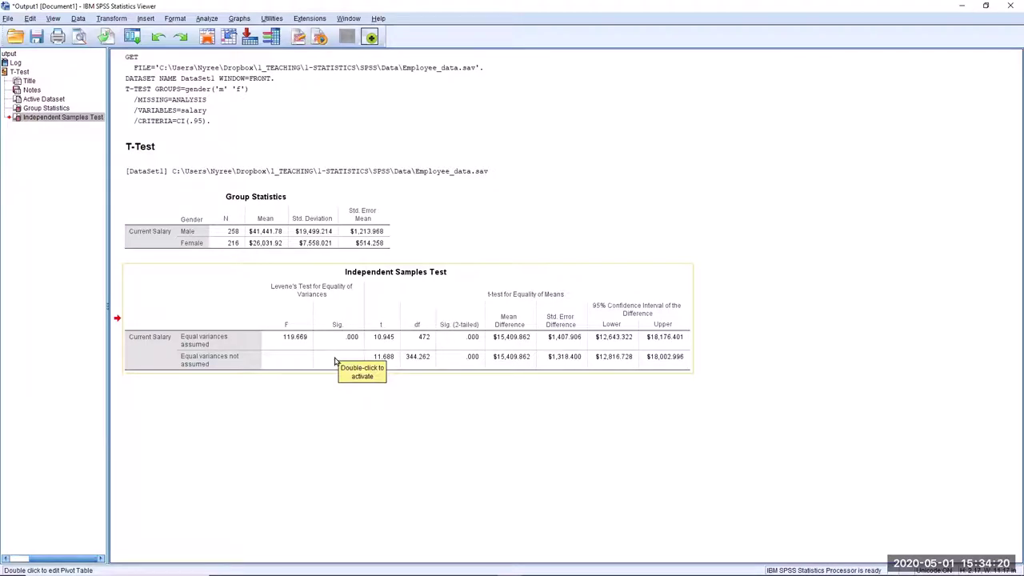
left_click(324, 284)
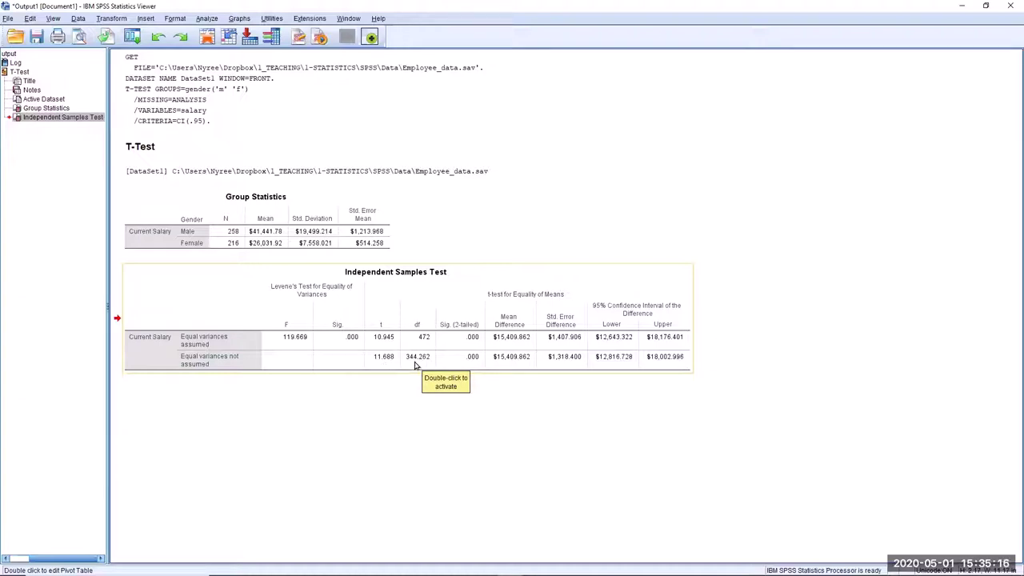
left_click(473, 364)
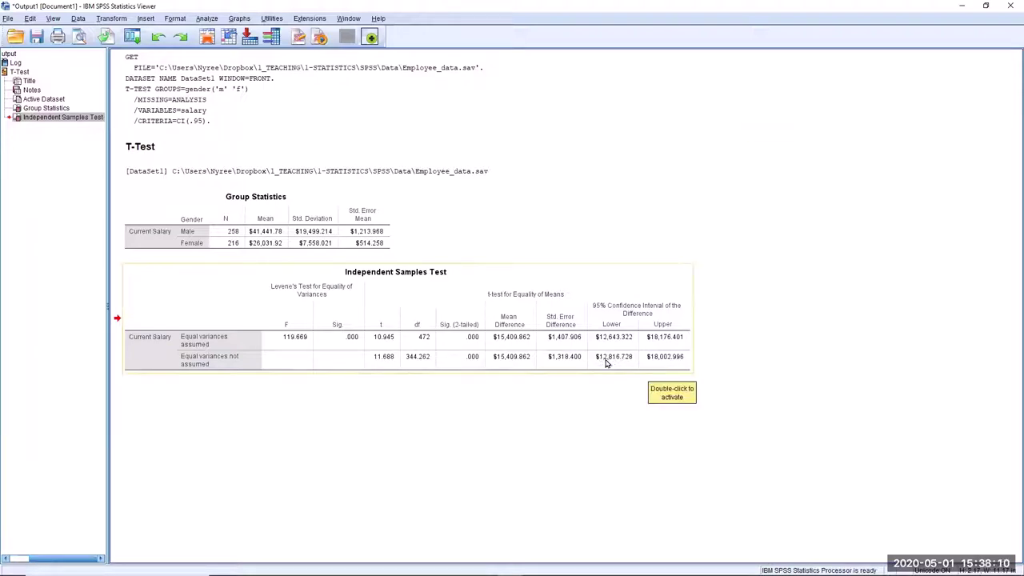
left_click(657, 364)
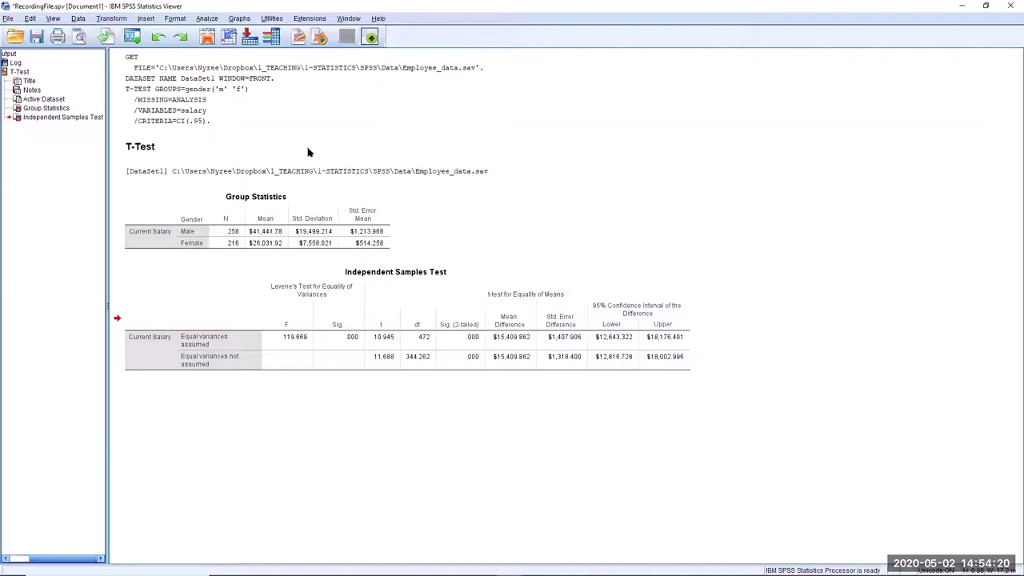
Step: Start a Crosstabs analysis with Employment Category as the row variable and Minority Classification as the column variable
left_click(206, 18)
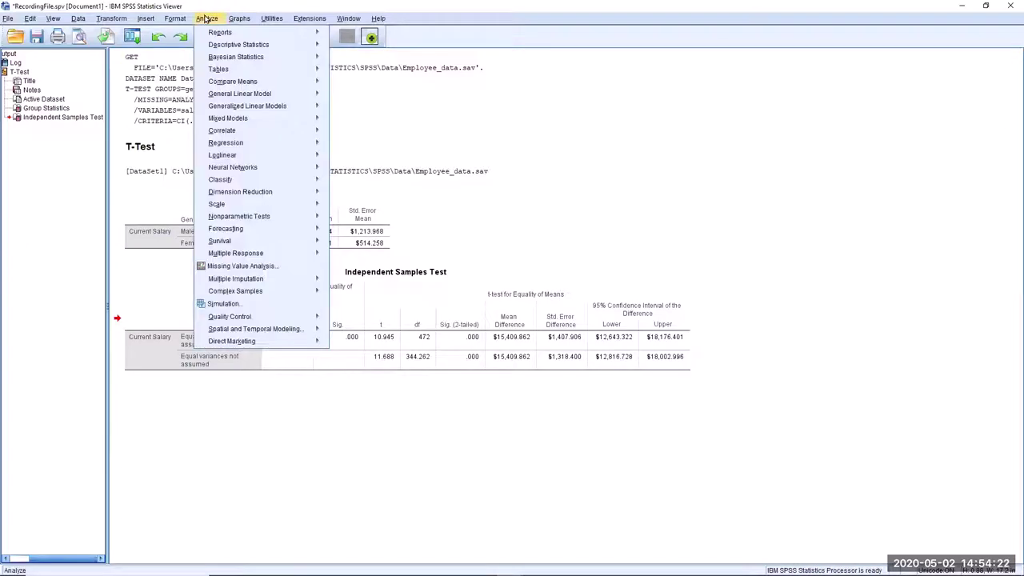
mouse_move(213, 47)
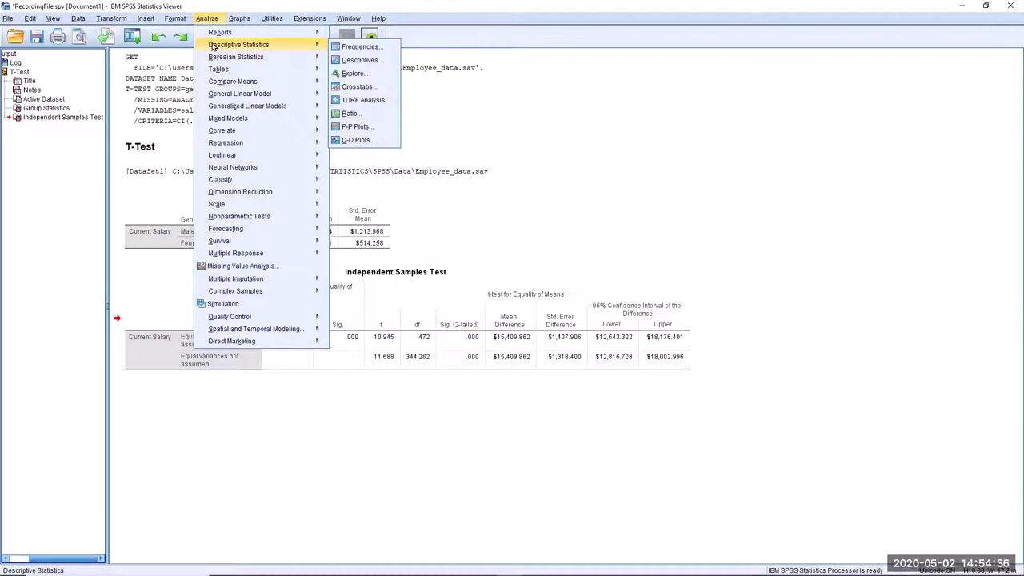
mouse_move(253, 217)
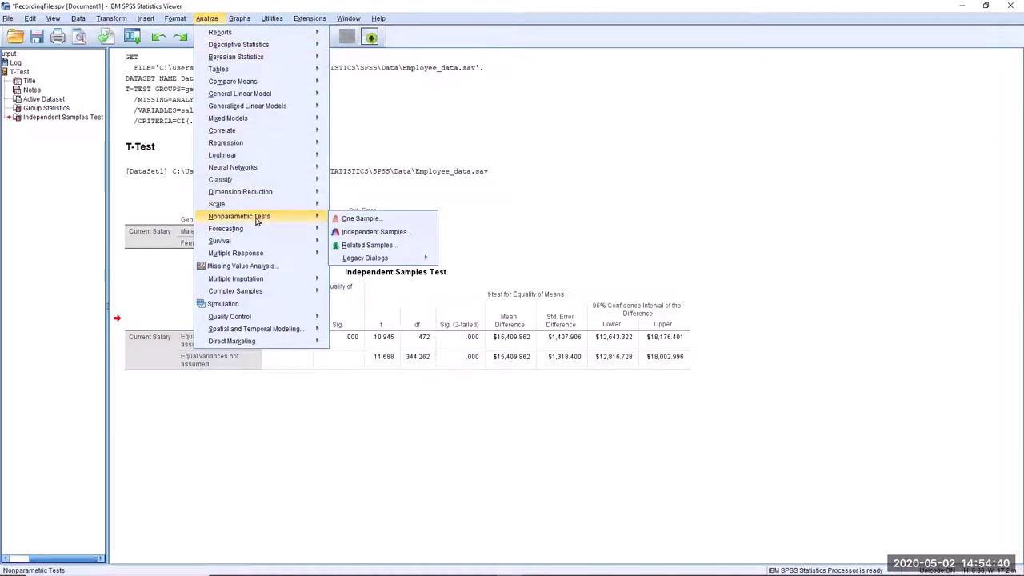
mouse_move(362, 262)
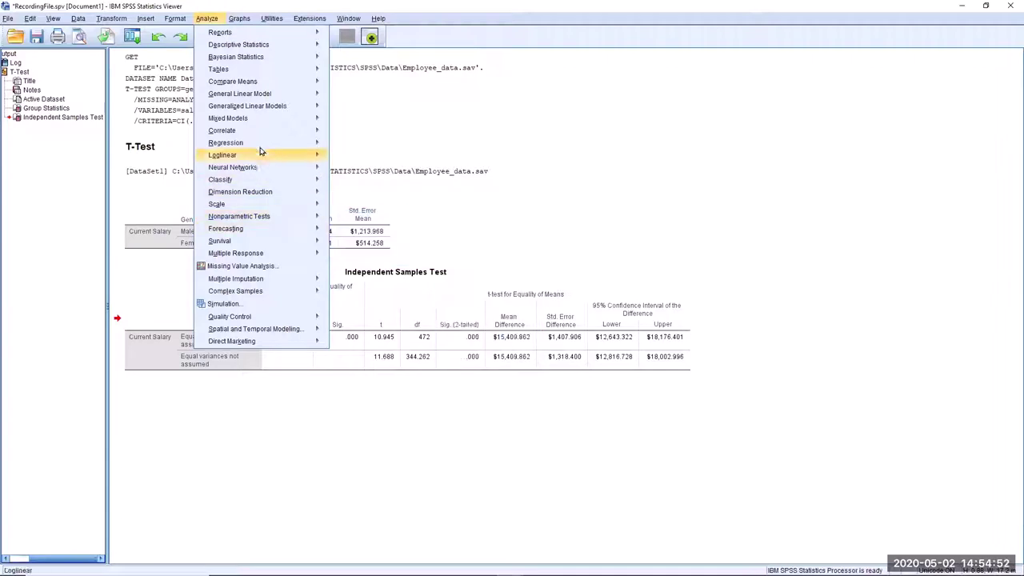
mouse_move(254, 48)
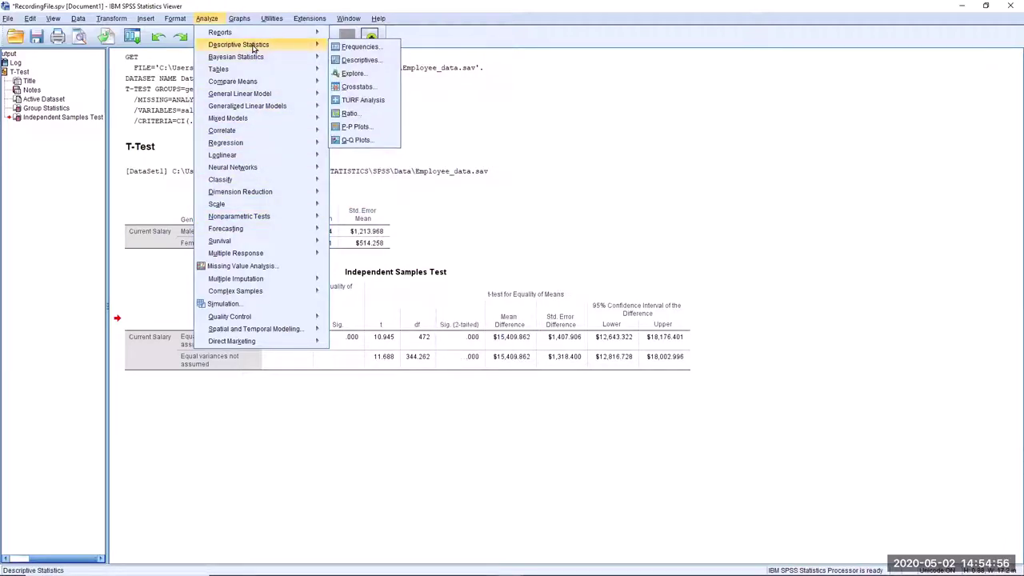
left_click(357, 88)
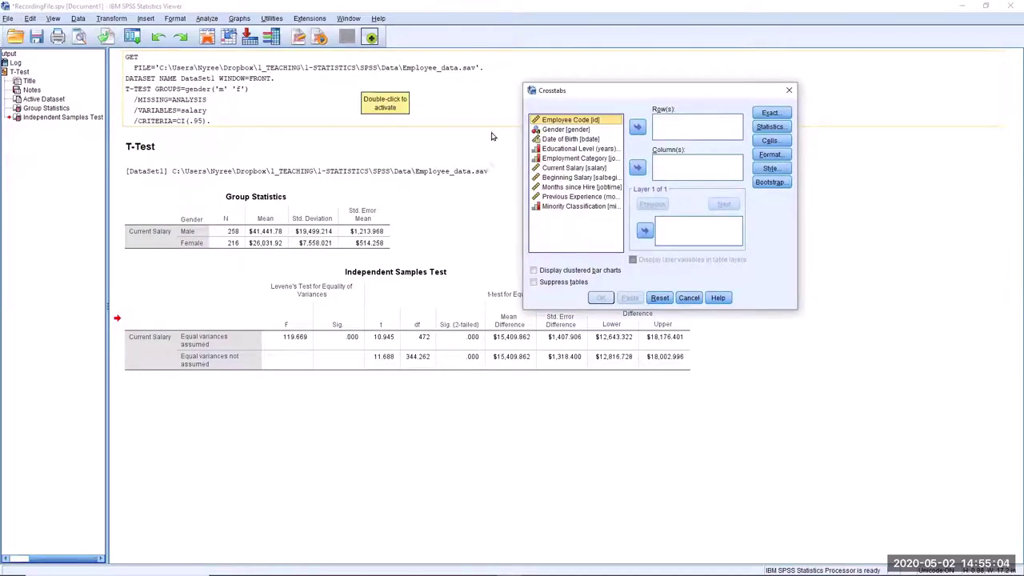
left_click(552, 160)
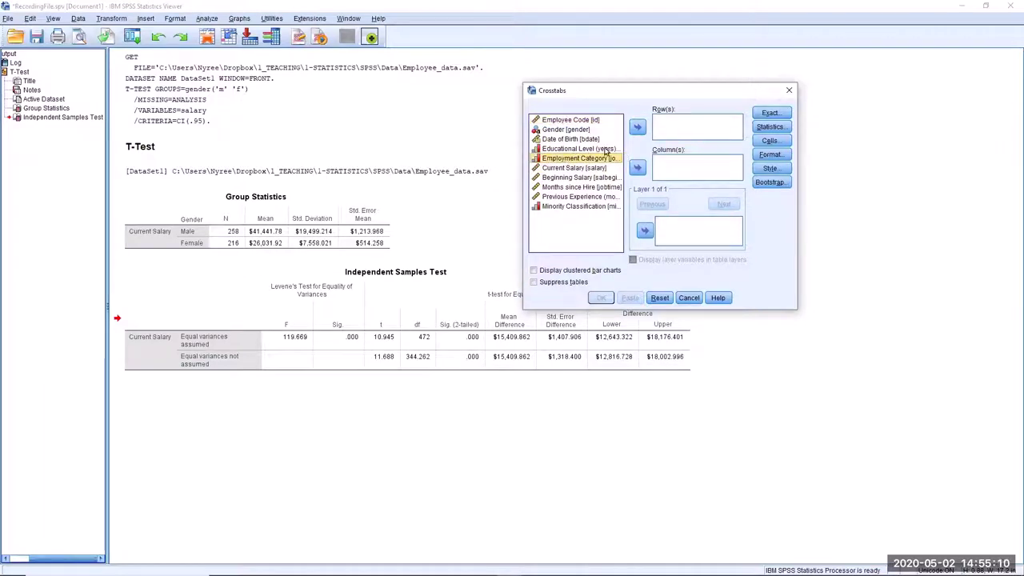
left_click(639, 129)
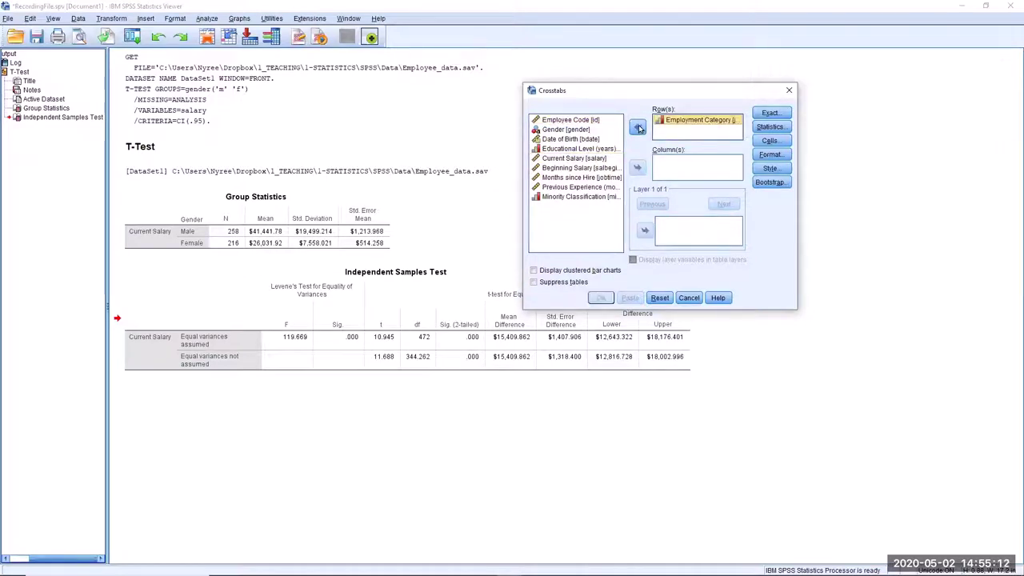
left_click(562, 198)
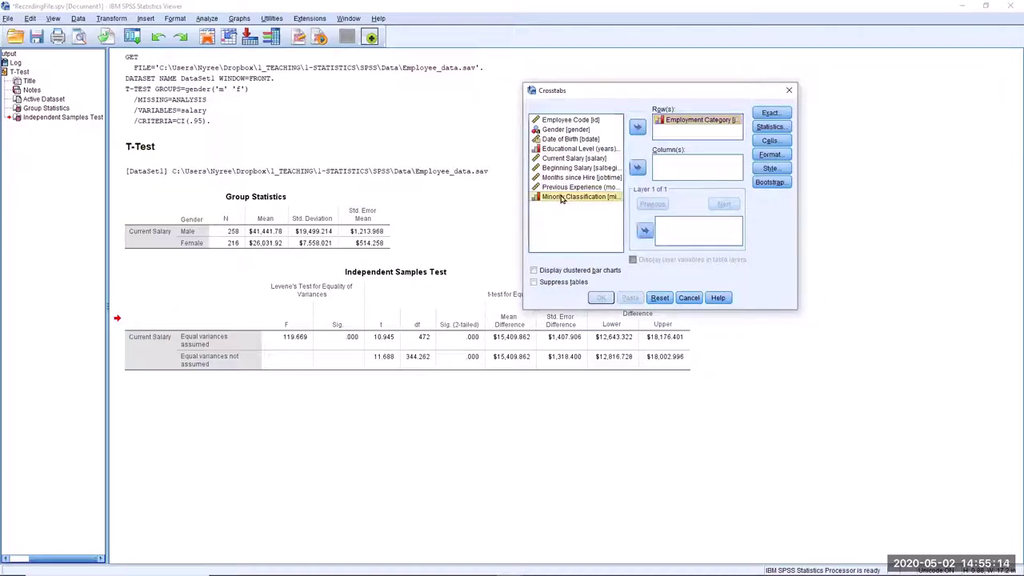
left_click(638, 167)
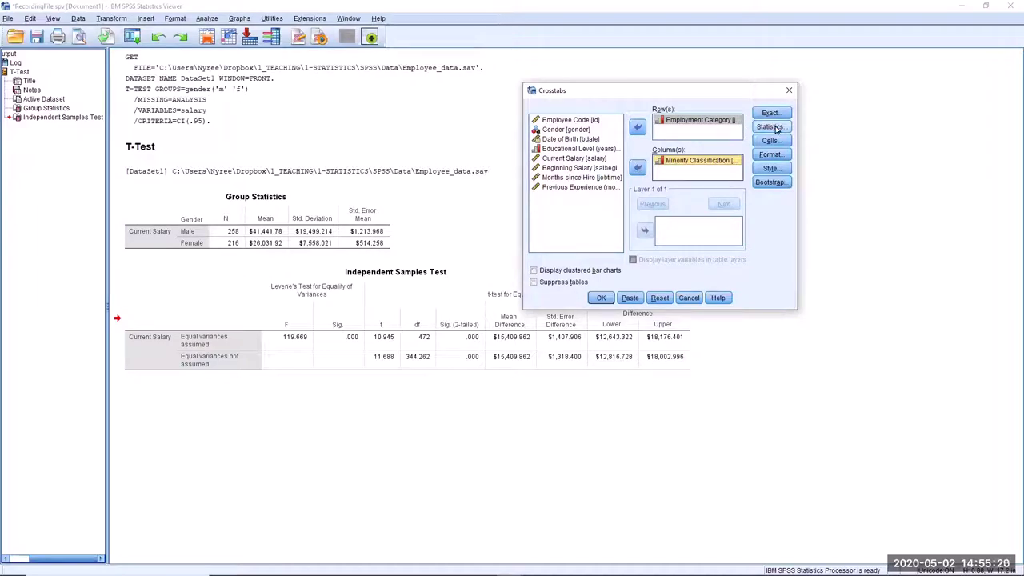
Step: Include the Chi-square and Phi and Cramer's V statistics in the crosstab
left_click(773, 128)
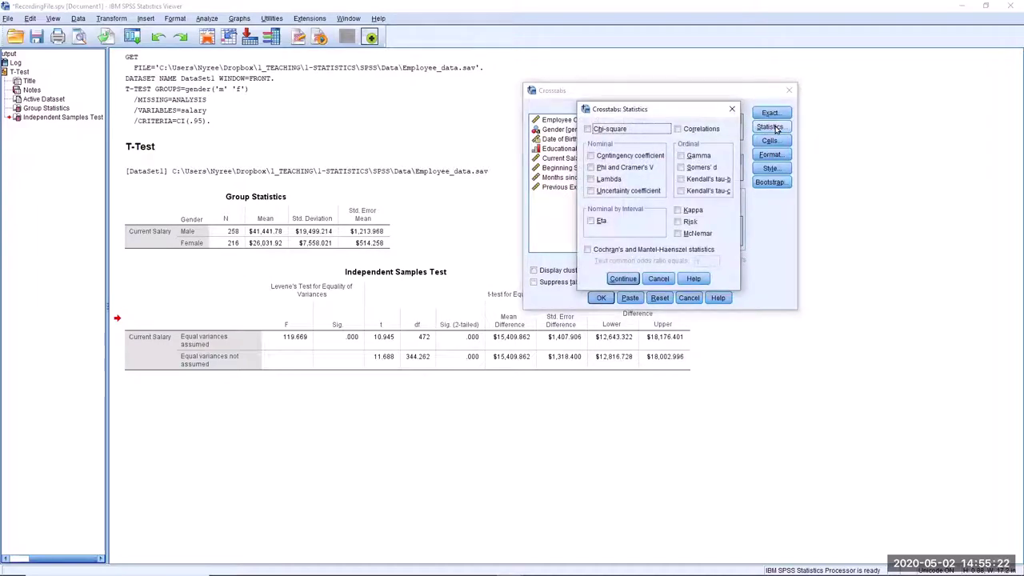
left_click(588, 130)
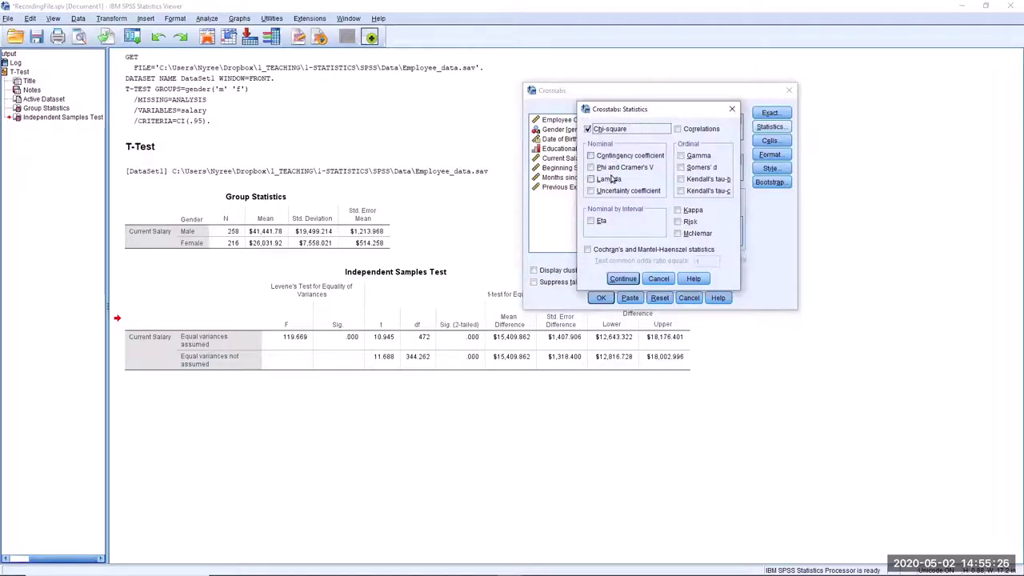
left_click(592, 168)
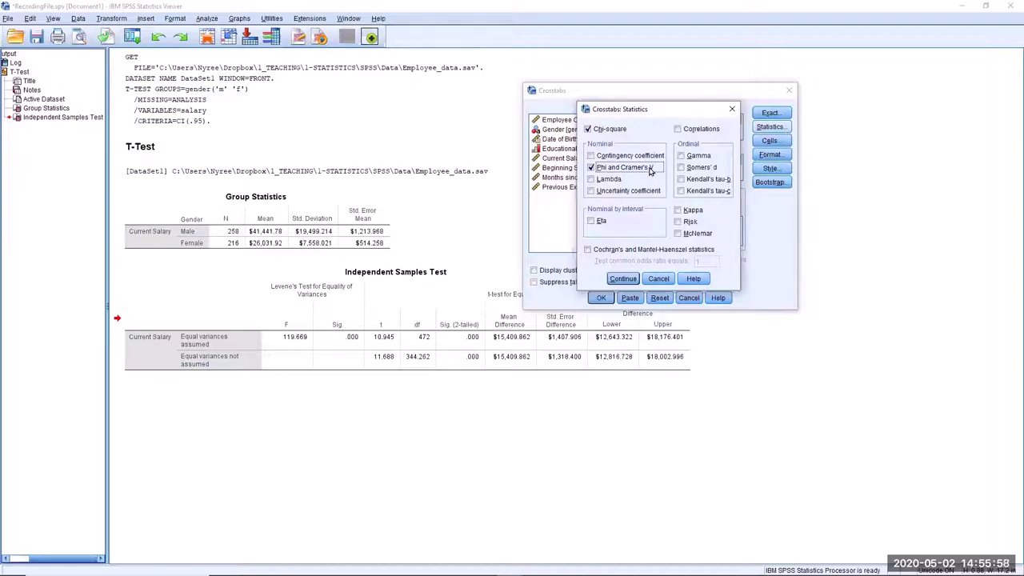
left_click(626, 280)
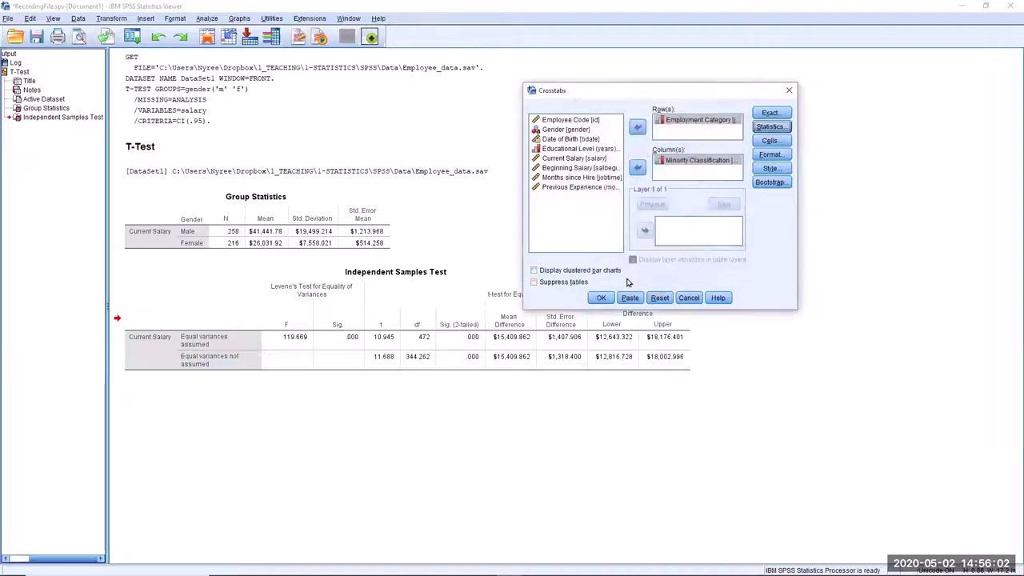
Step: Include expected counts alongside the observed counts in the crosstab cells and run the analysis
left_click(771, 141)
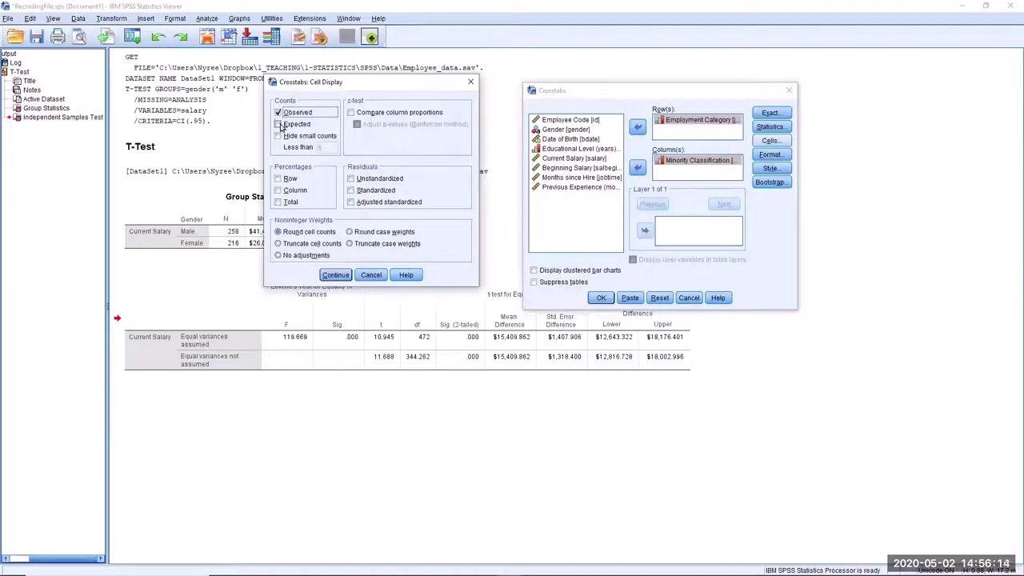
left_click(278, 126)
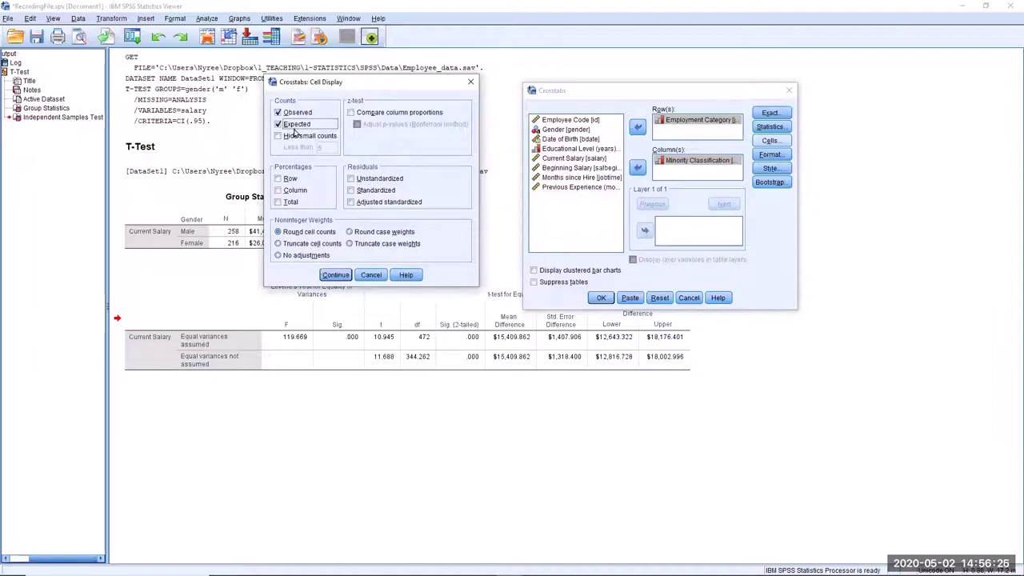
left_click(336, 275)
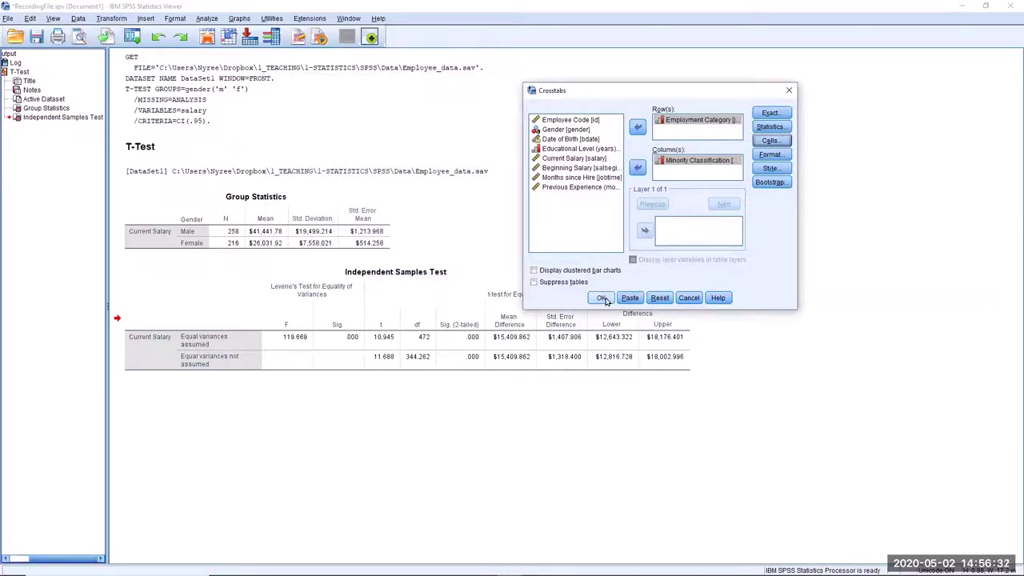
left_click(602, 297)
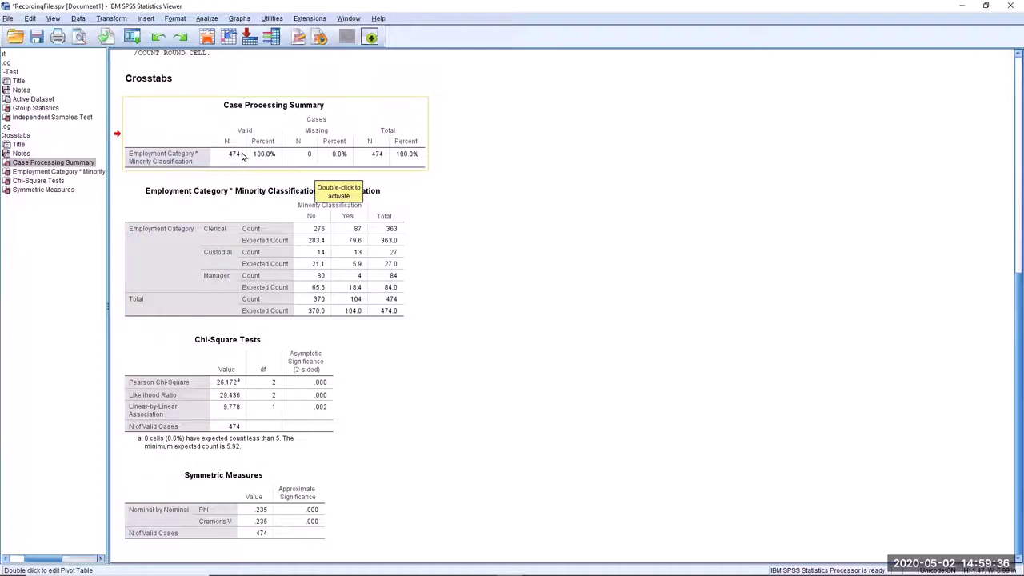
Step: Examine the observed and expected counts in the crosstabulation, the Chi-Square Tests table and the Symmetric Measures table
left_click(274, 265)
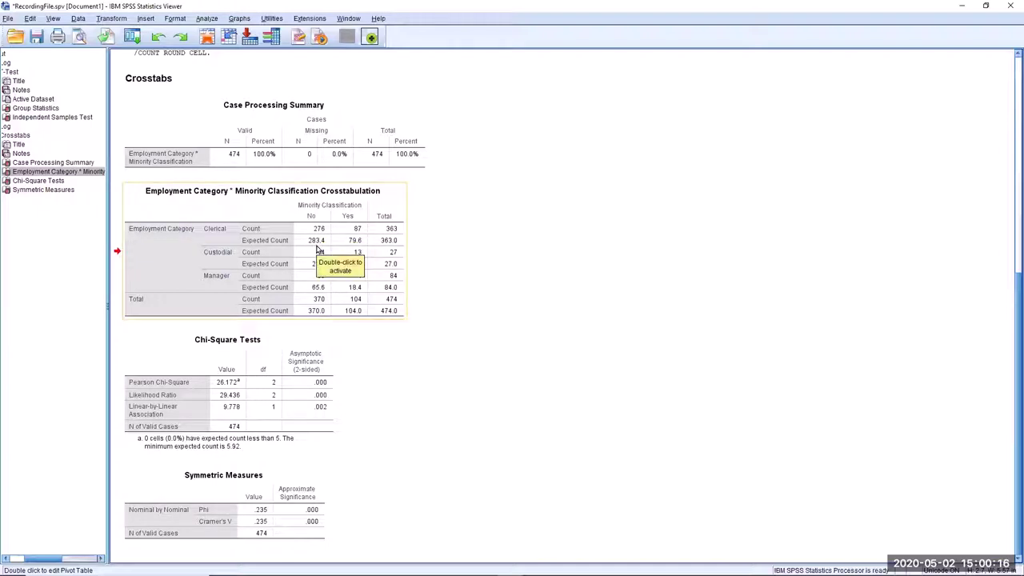
left_click(362, 231)
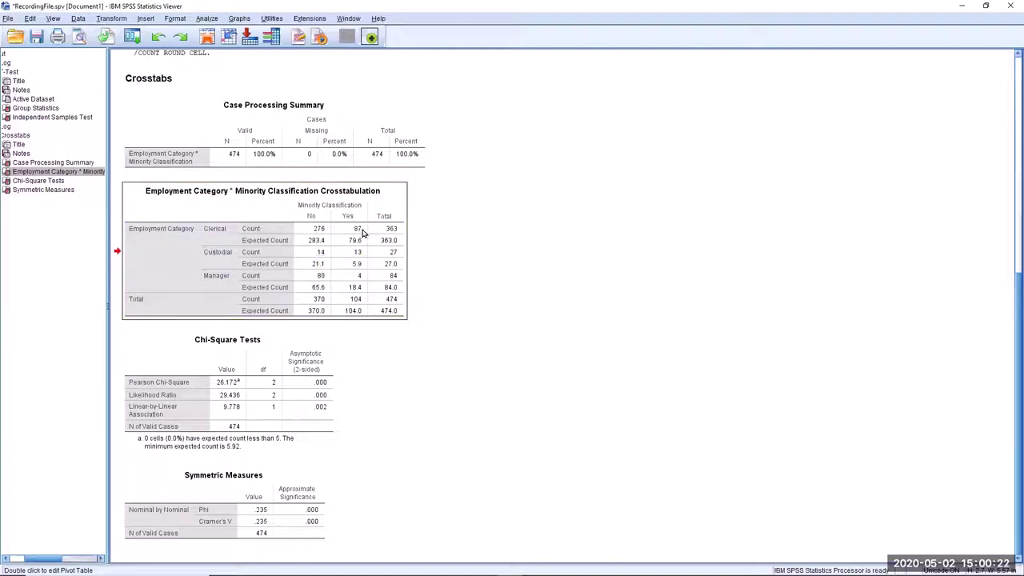
left_click(324, 254)
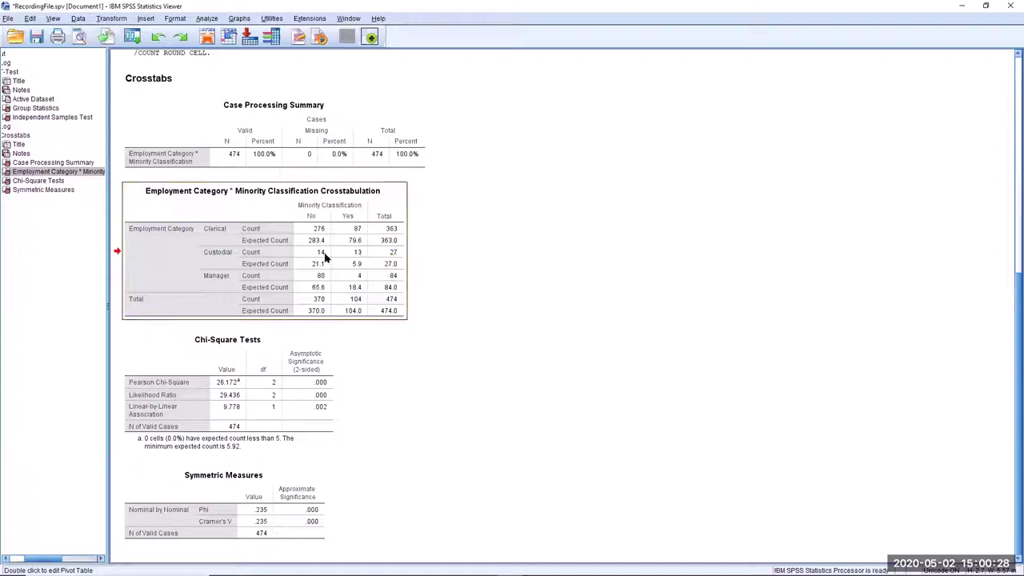
double_click(324, 254)
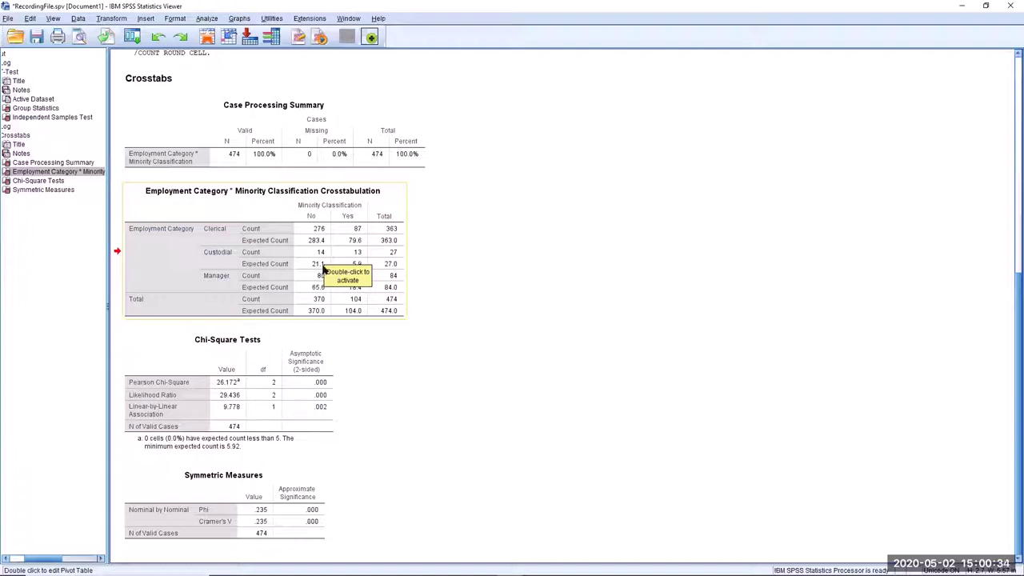
left_click(367, 254)
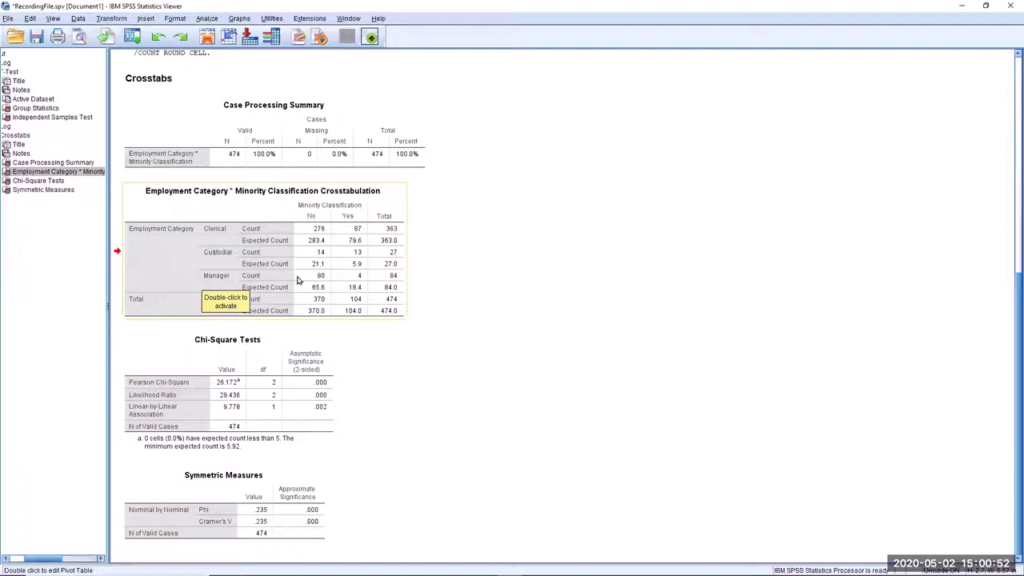
left_click(369, 289)
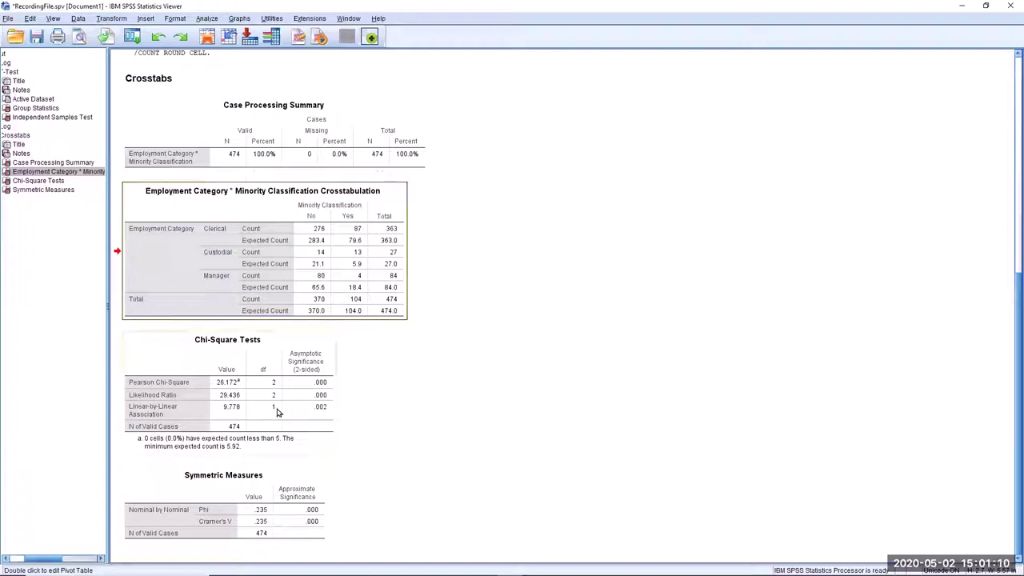
left_click(277, 413)
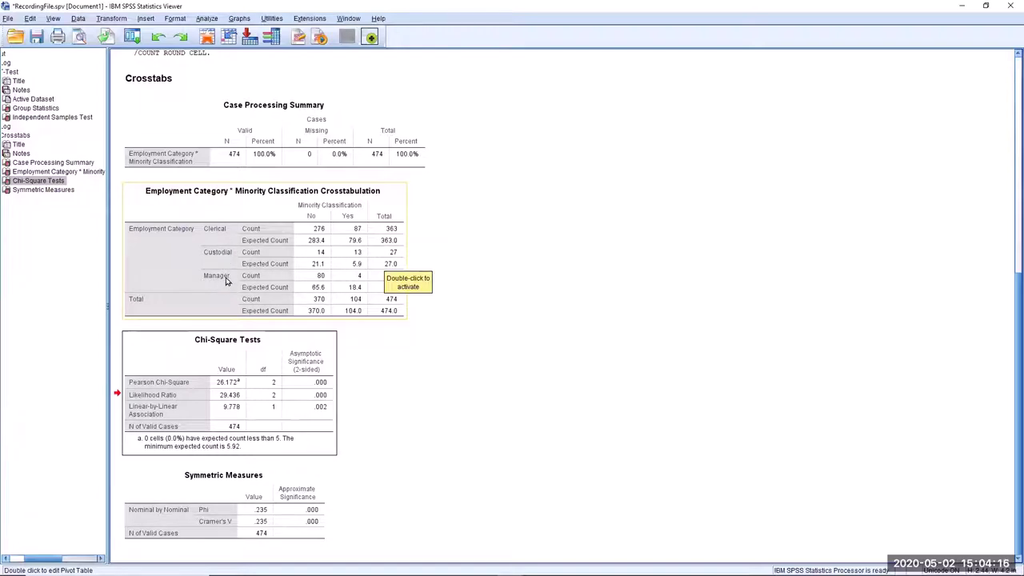
left_click(343, 263)
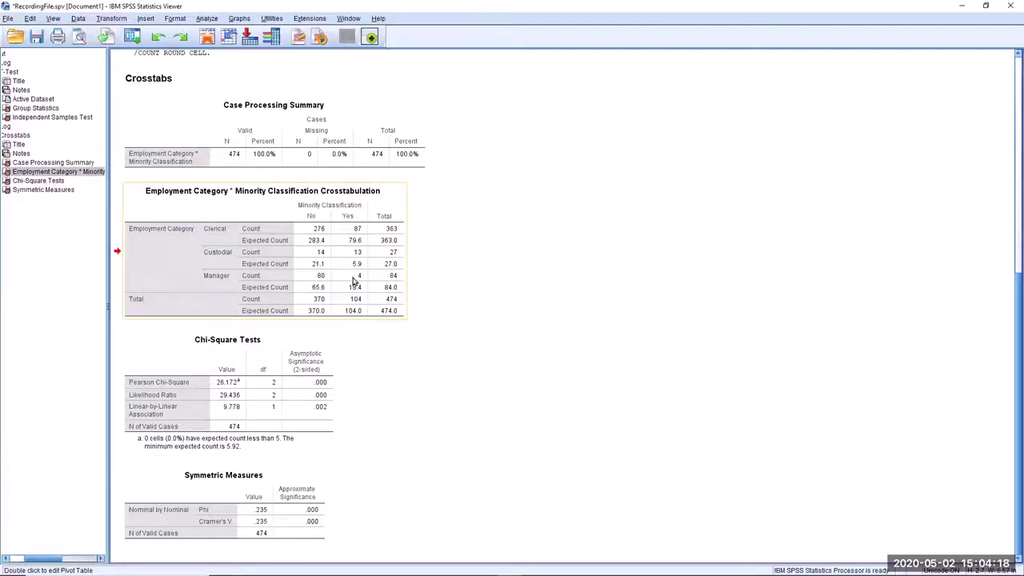
left_click(316, 386)
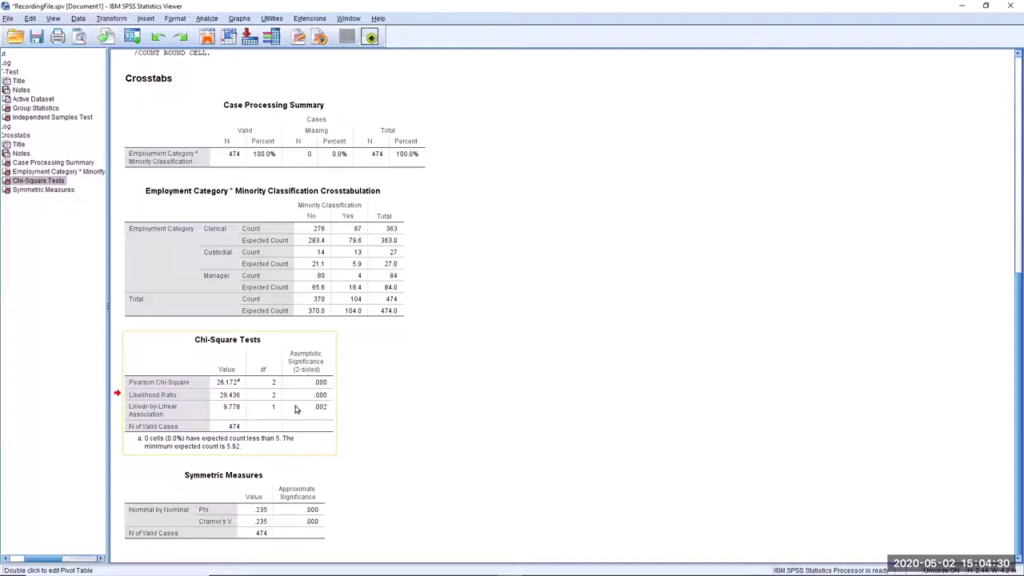
left_click(258, 514)
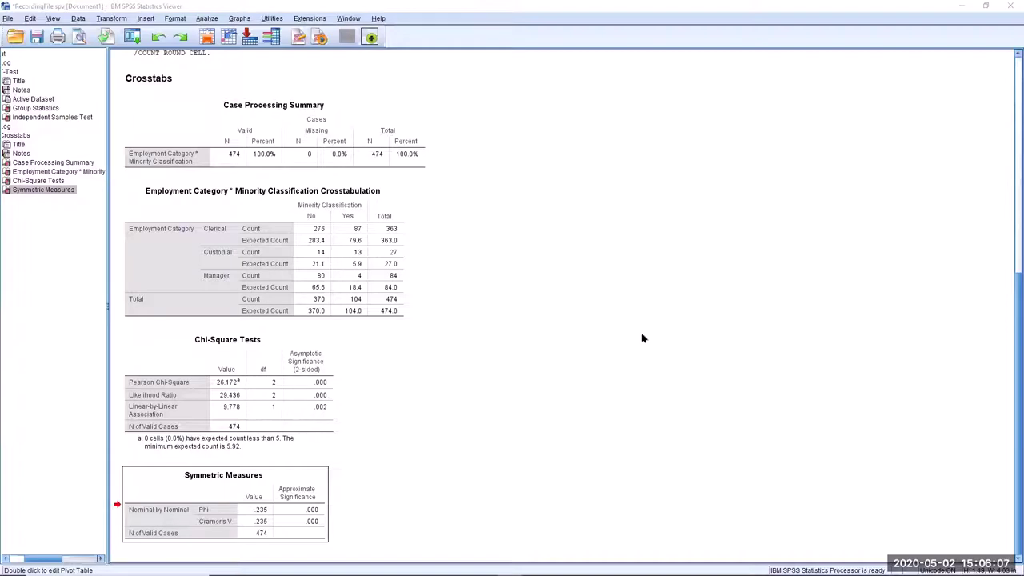
Step: Run a two-tailed bivariate Pearson correlation on Current Salary, Educational Level (years) and Previous Experience (months)
left_click(206, 19)
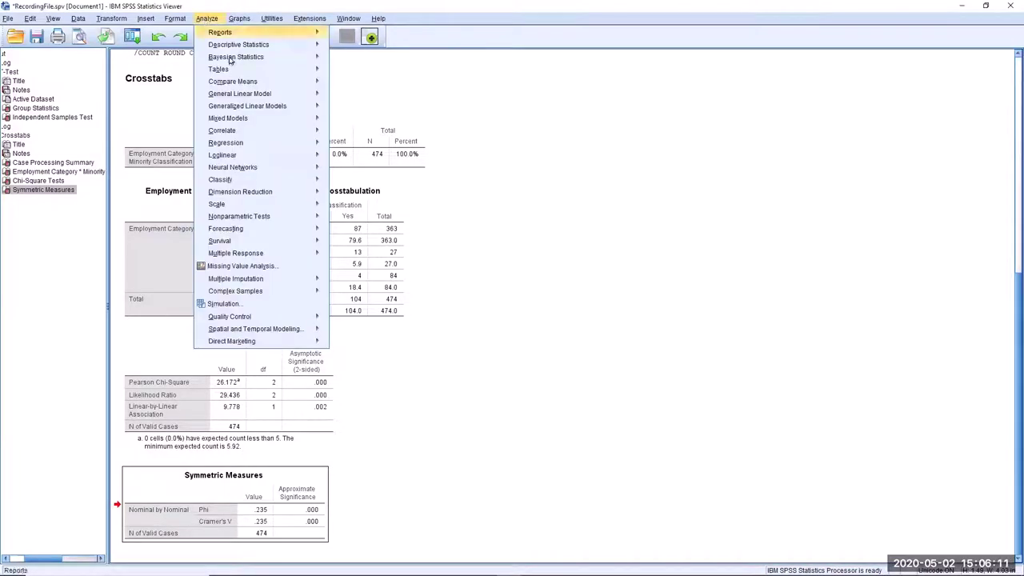
mouse_move(238, 134)
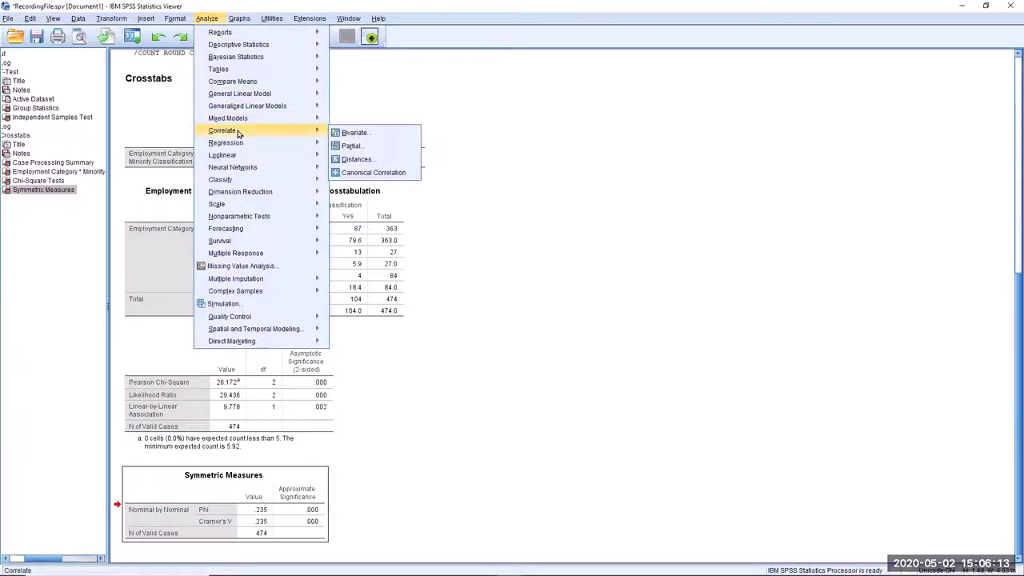
left_click(383, 133)
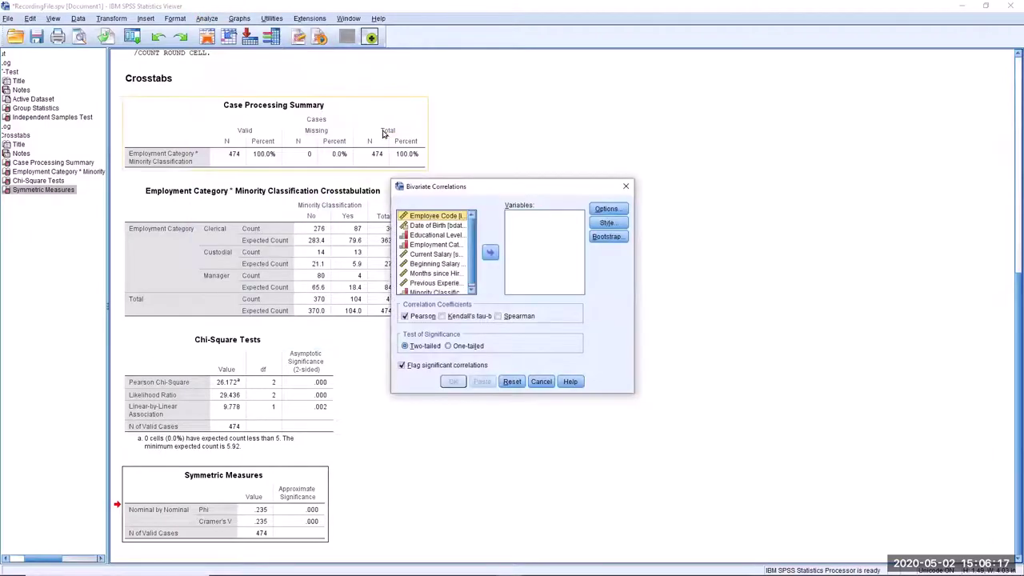
left_click(451, 255)
left_click(491, 254)
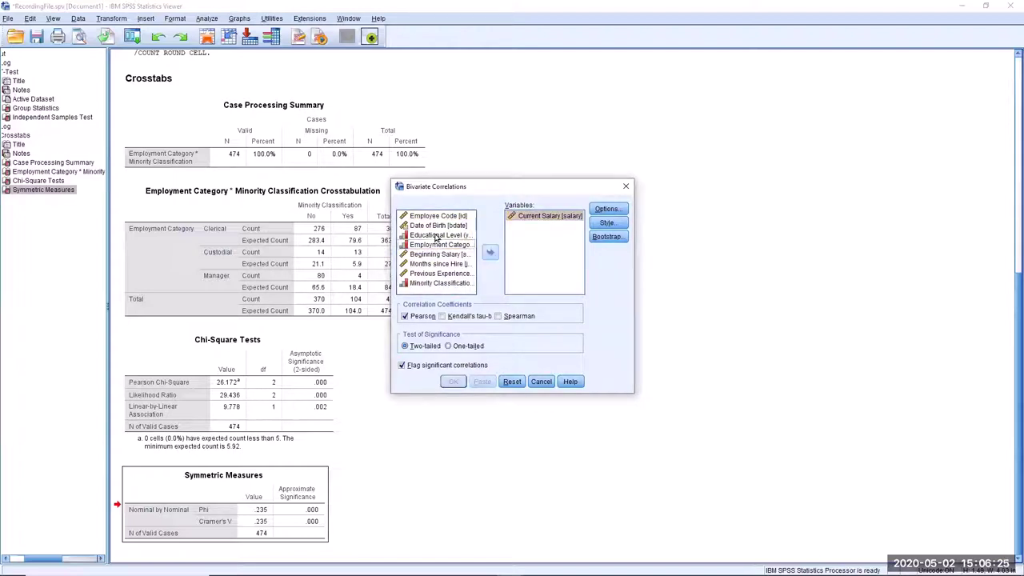
left_click(437, 235)
left_click(490, 254)
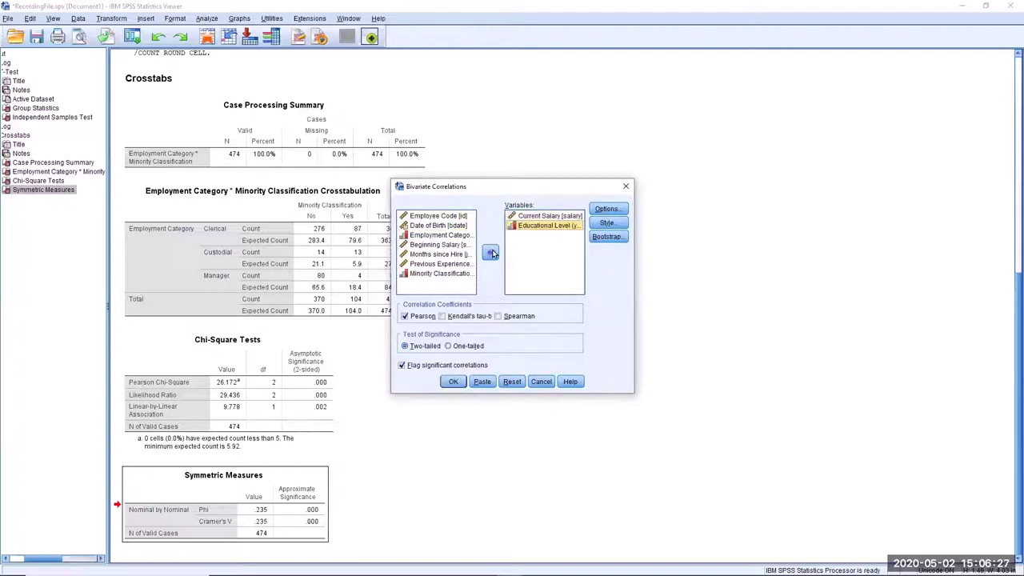
left_click(453, 265)
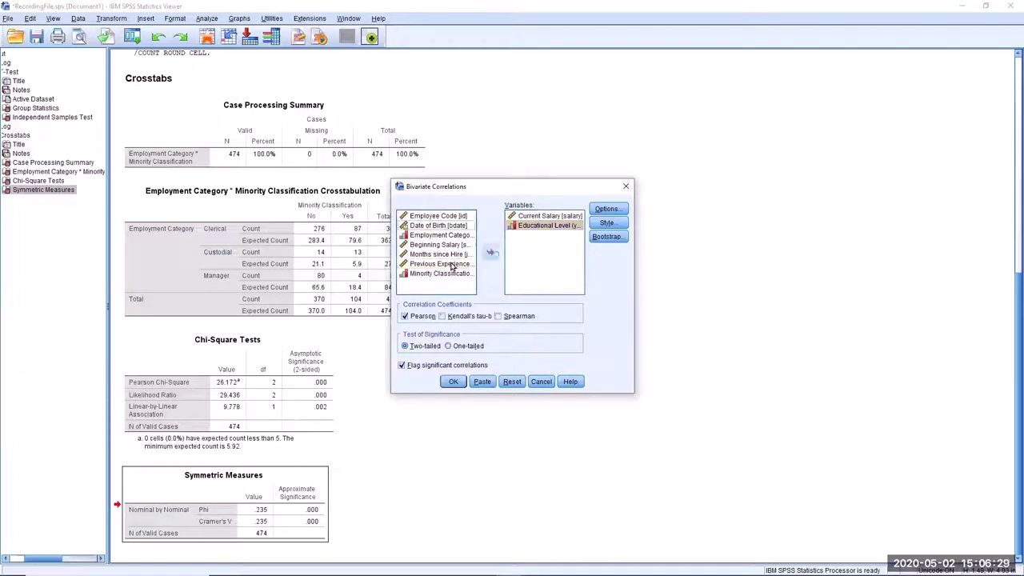
left_click(492, 254)
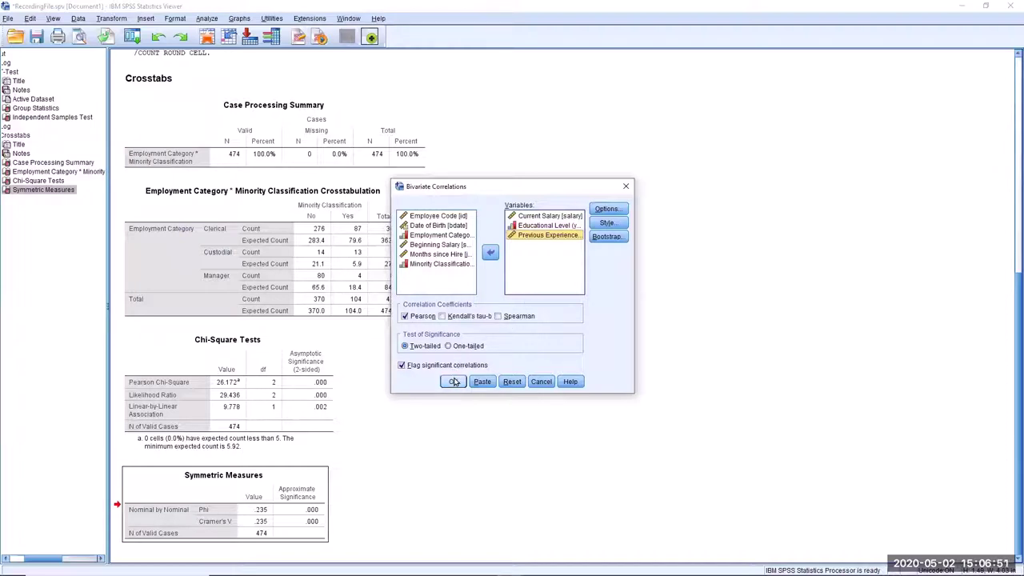
left_click(456, 382)
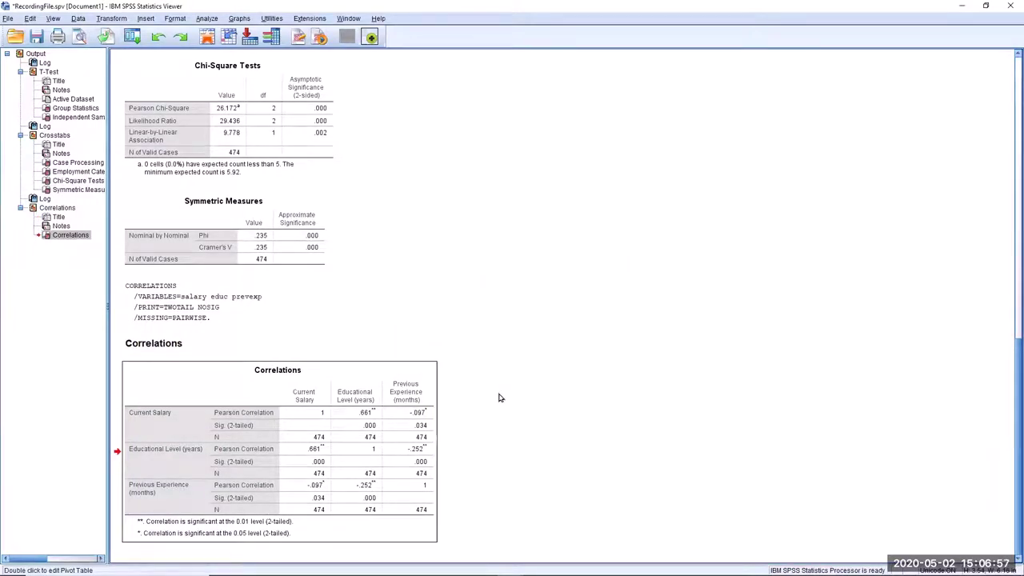
Step: Examine the coefficients and significance values for each variable pair in the Correlations table
left_click(356, 437)
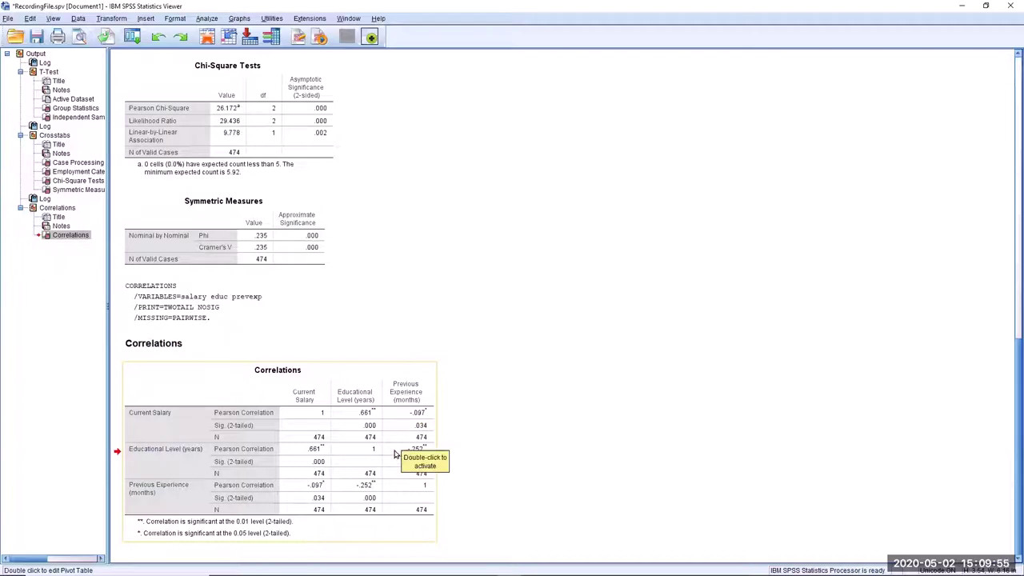
left_click(394, 454)
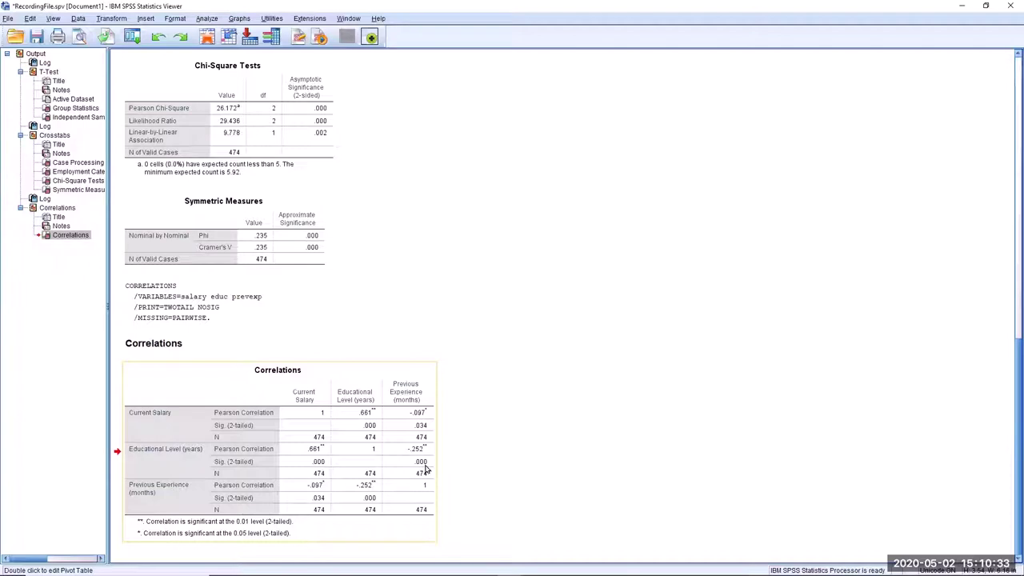
left_click(433, 458)
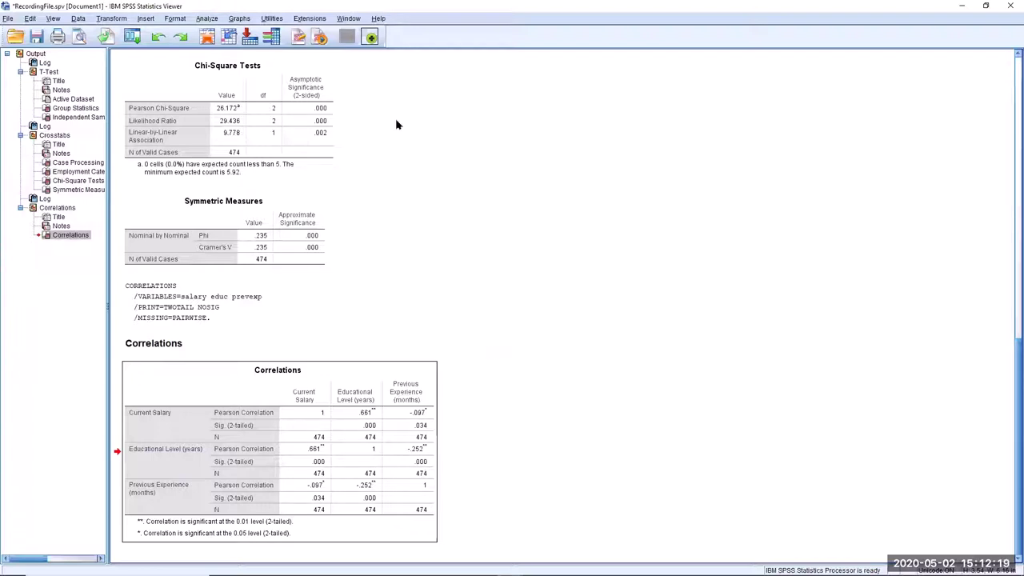
Step: Start a Linear Regression analysis with Current Salary as the dependent variable
left_click(210, 19)
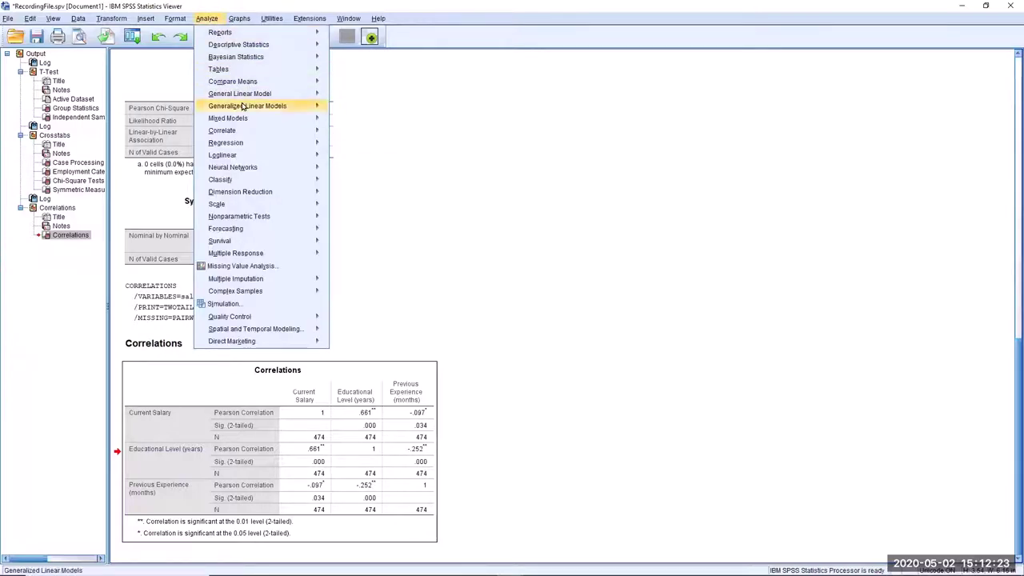
mouse_move(235, 145)
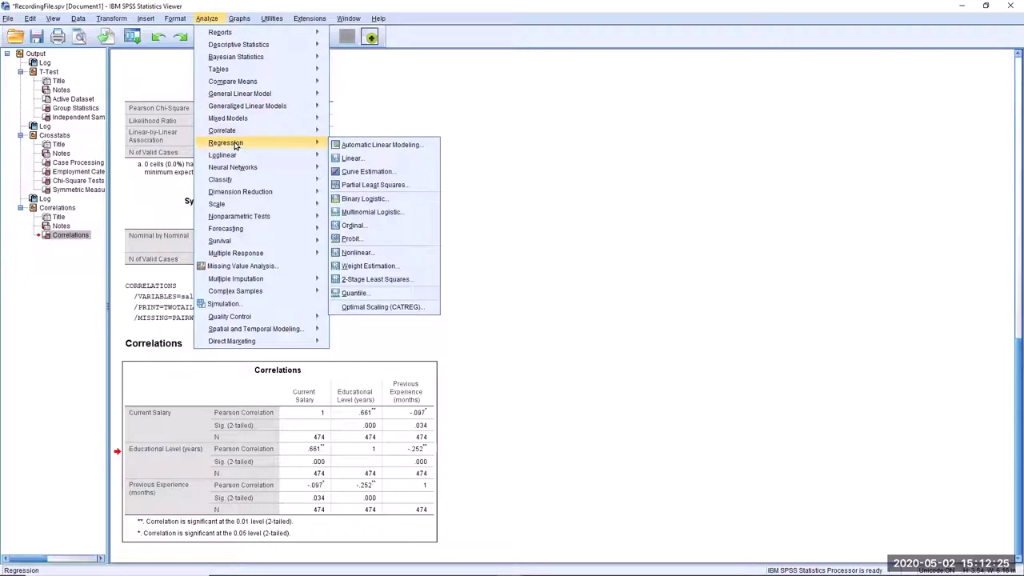
left_click(362, 160)
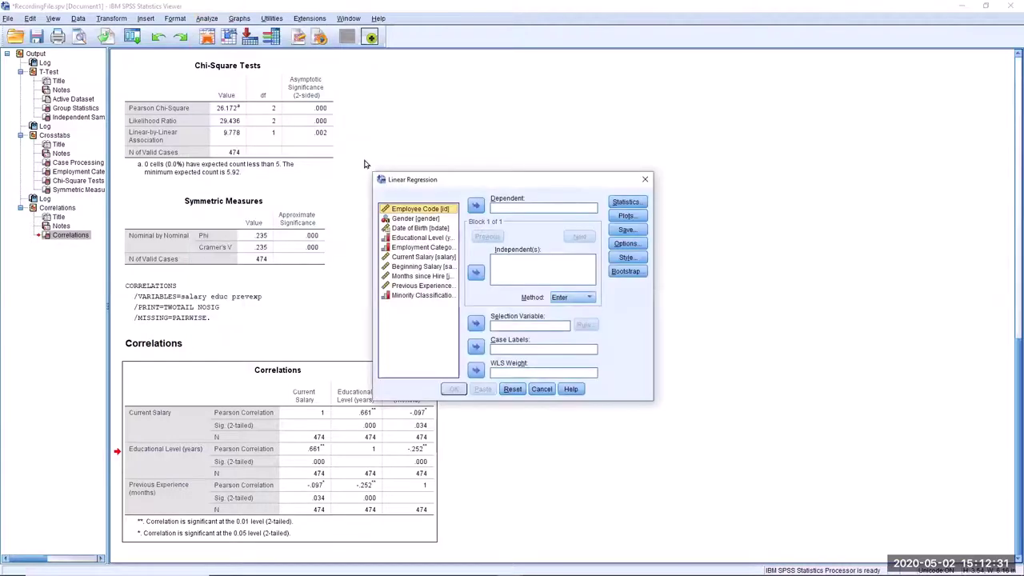
left_click(427, 261)
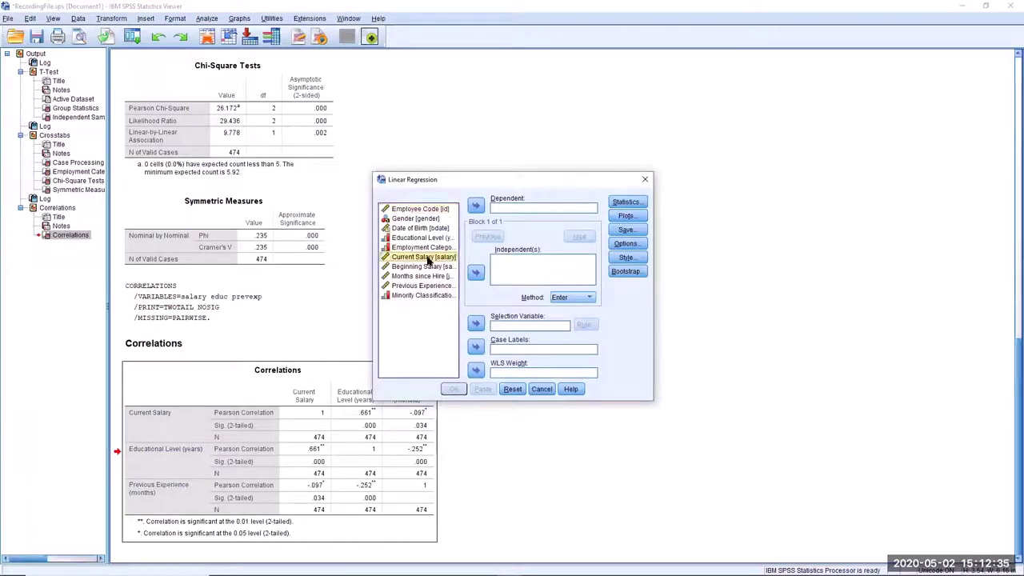
left_click(477, 207)
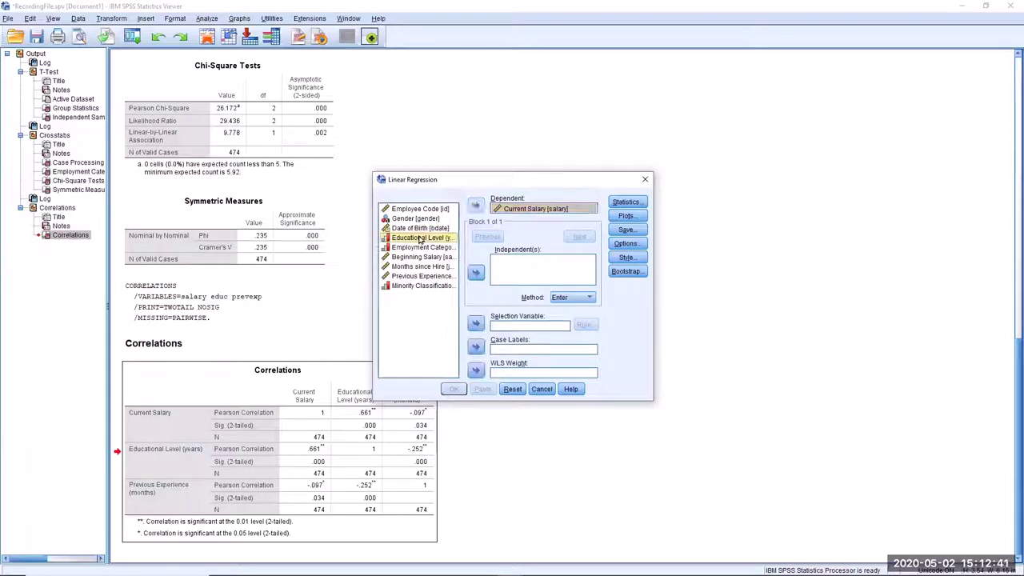
Step: Add Educational Level (years), Previous Experience (months) and Minority Classification as the independent variables of the linear regression
left_click(419, 238)
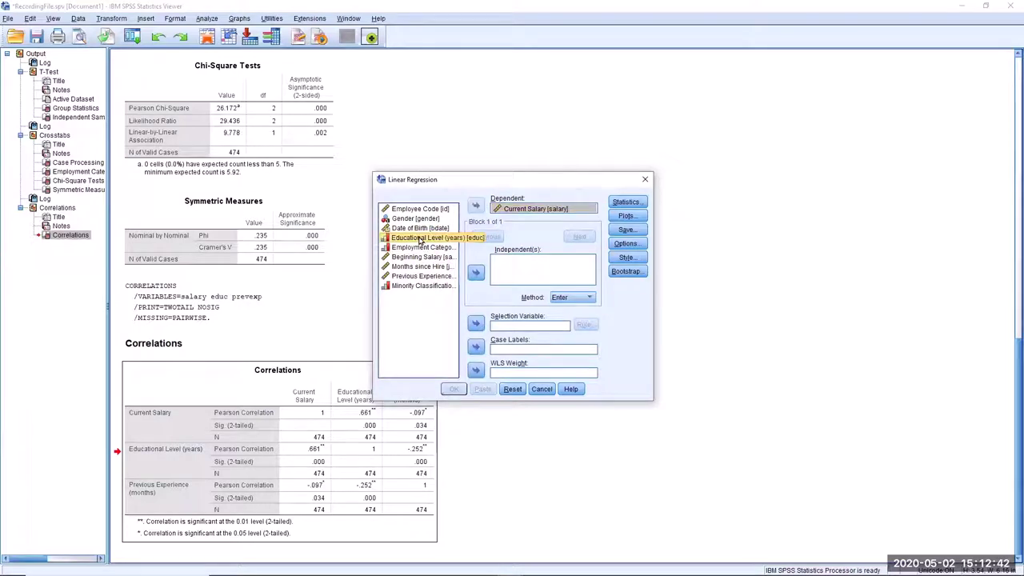
left_click(476, 274)
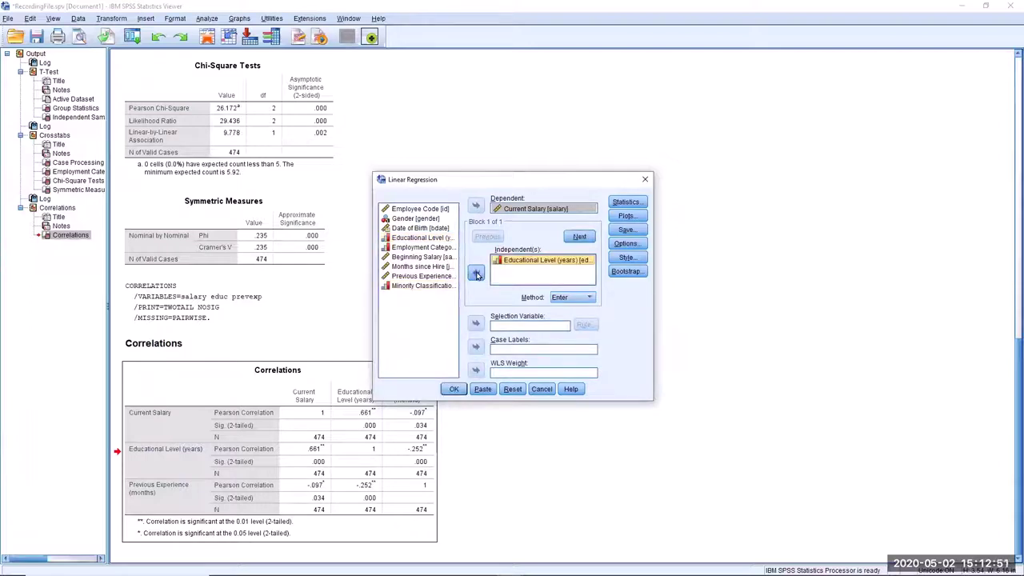
left_click(428, 277)
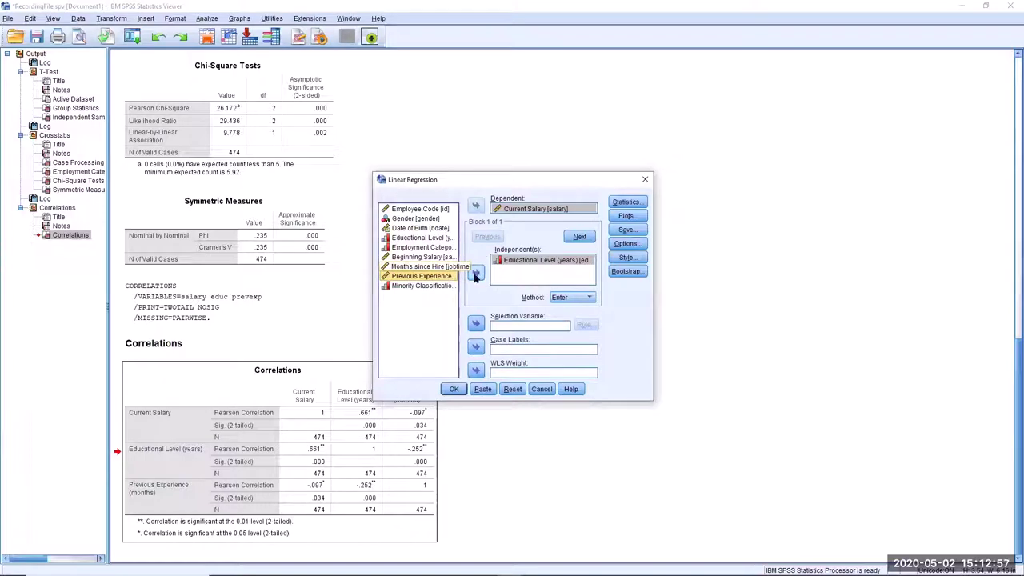
left_click(475, 274)
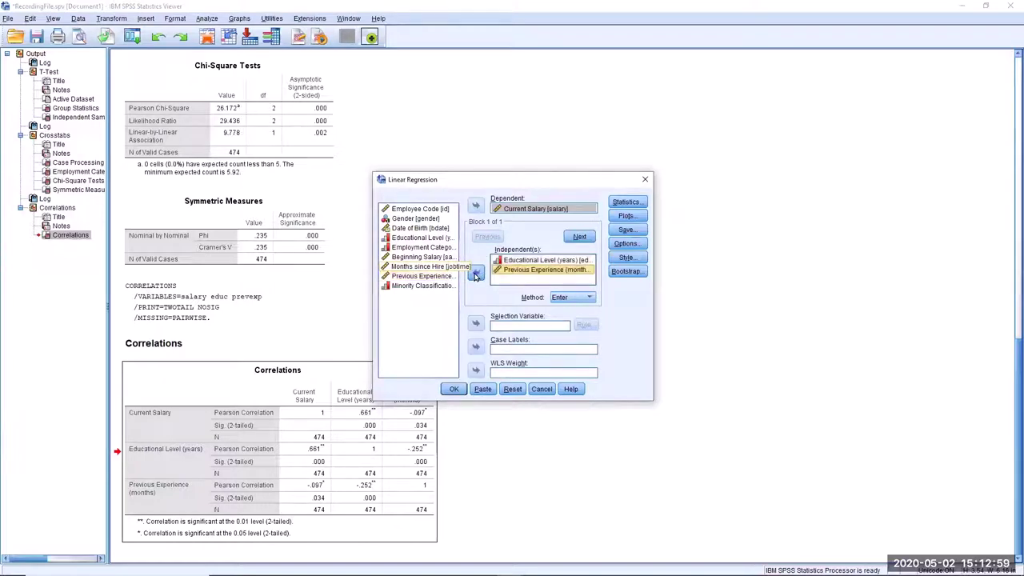
left_click(432, 288)
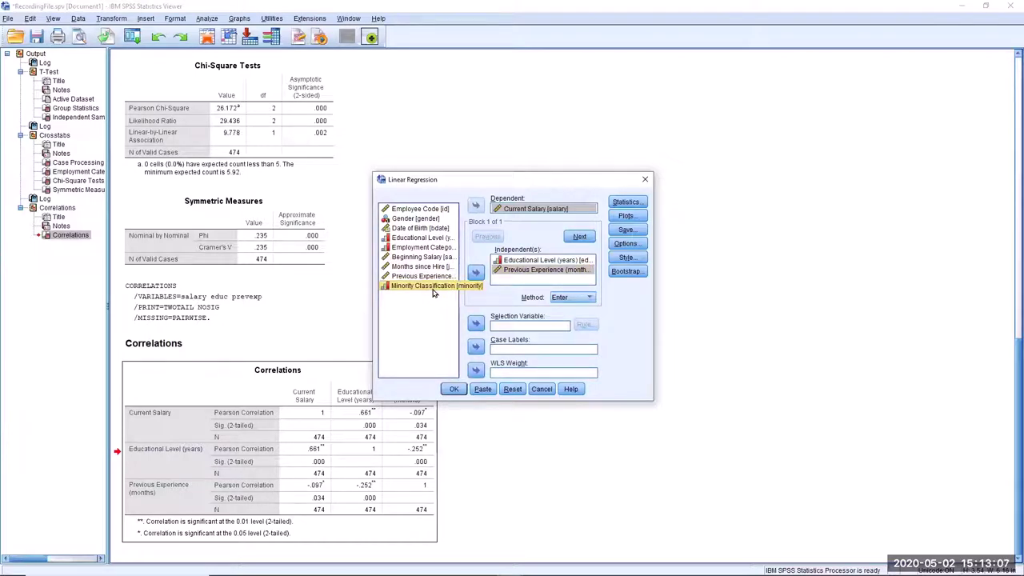
left_click(477, 274)
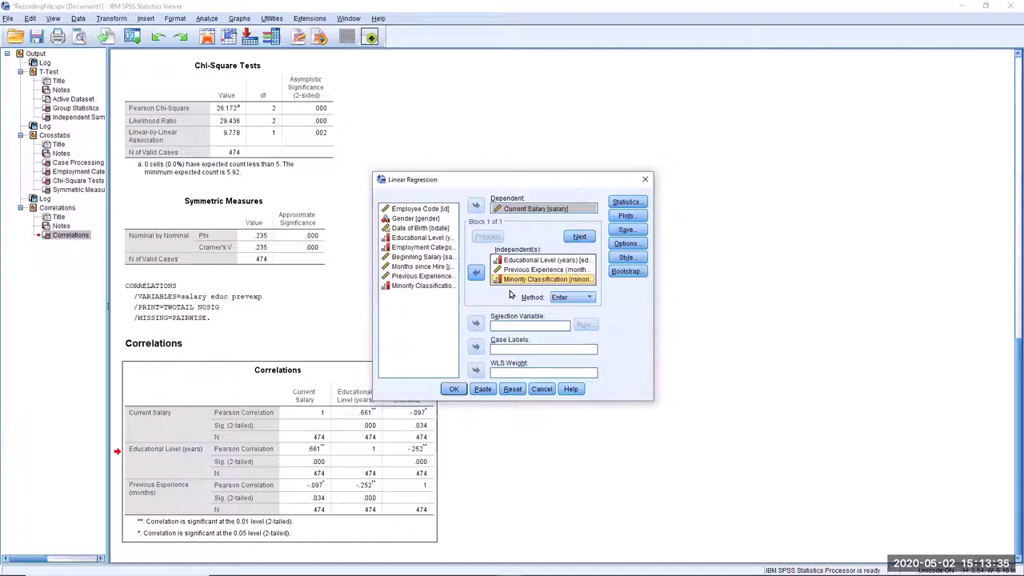
left_click(591, 297)
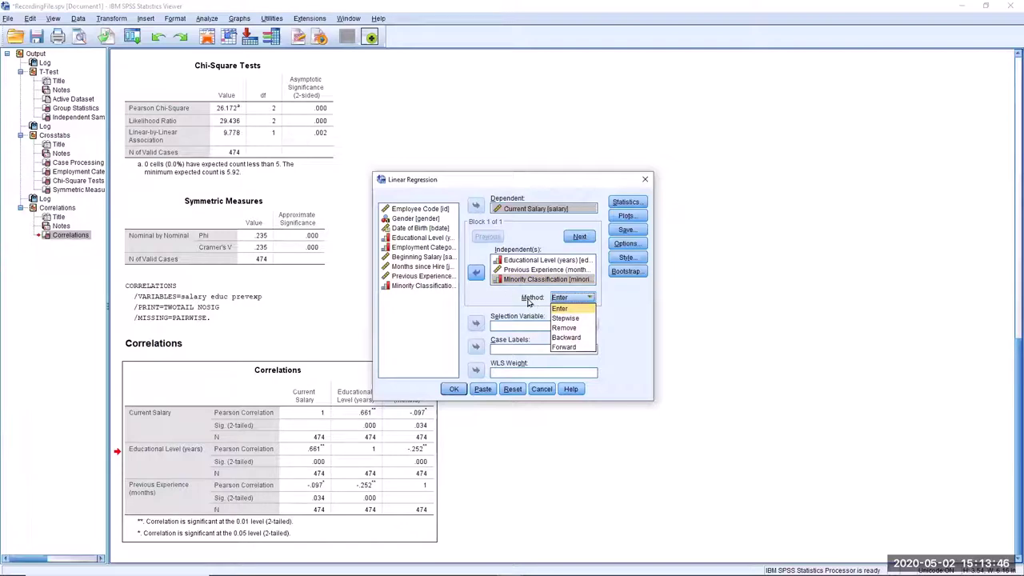
left_click(590, 298)
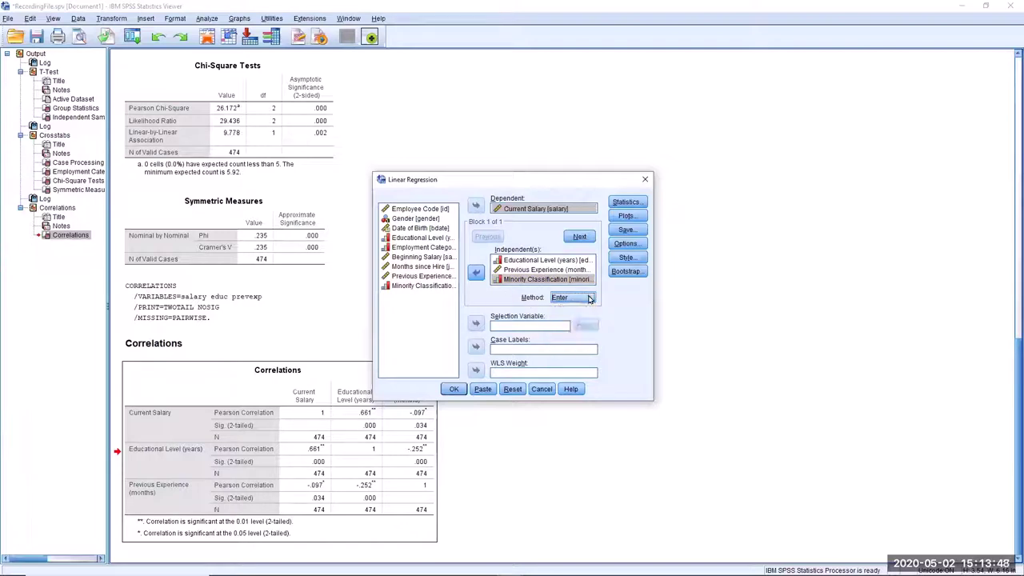
left_click(590, 297)
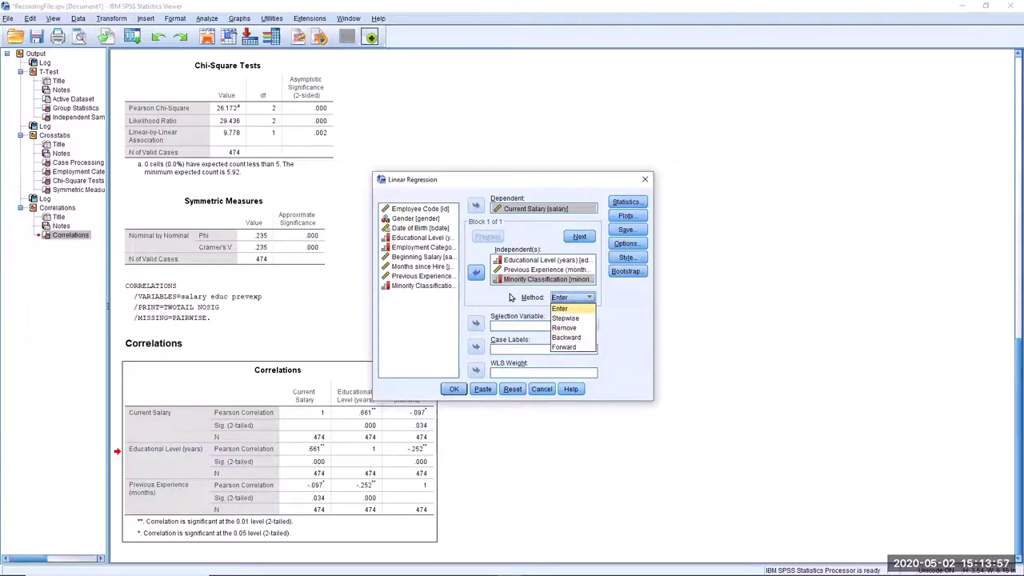
left_click(514, 296)
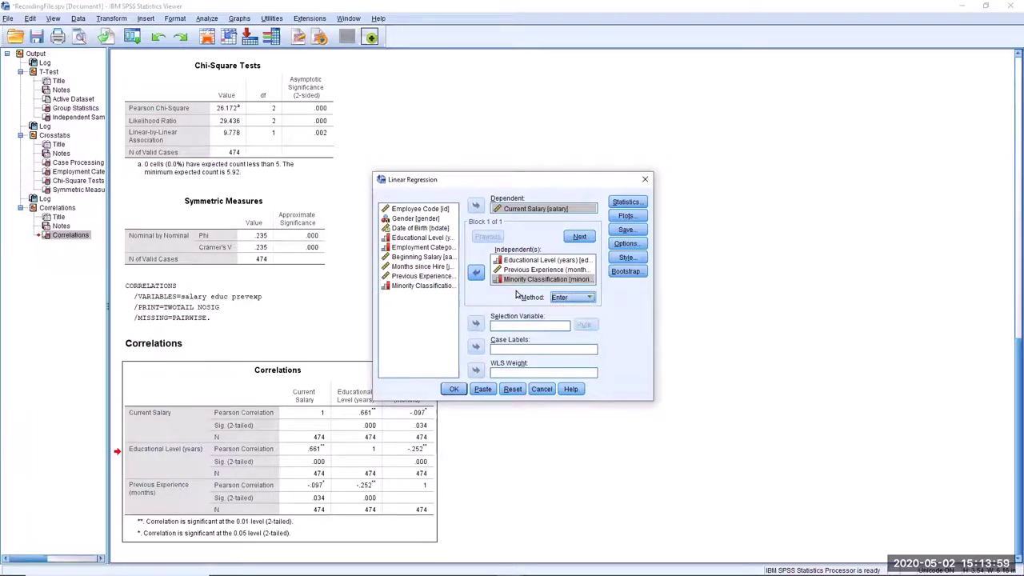
Step: Enable collinearity diagnostics and casewise diagnostics for outliers outside 3 standard deviations in the regression statistics
left_click(627, 204)
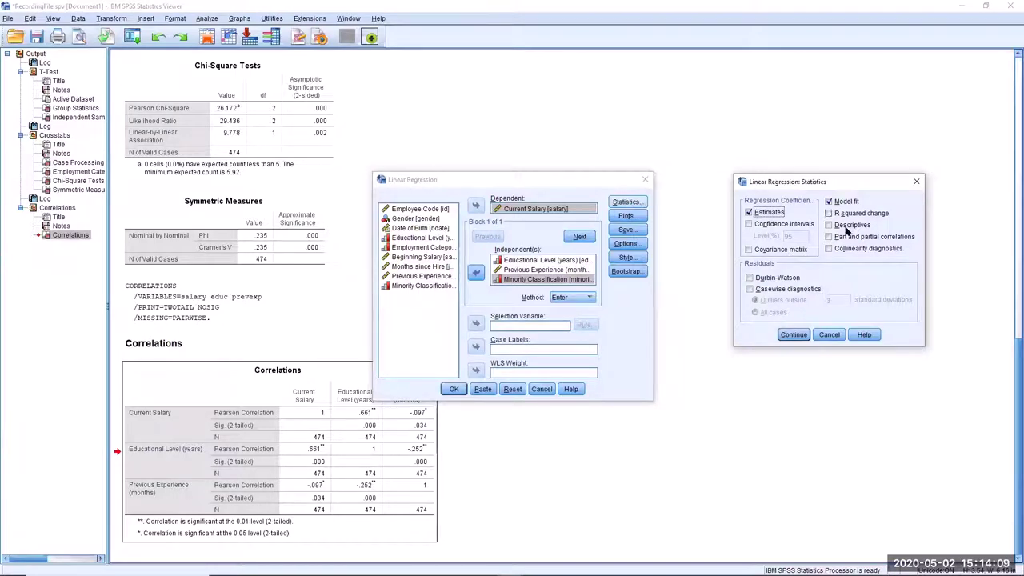
left_click(828, 248)
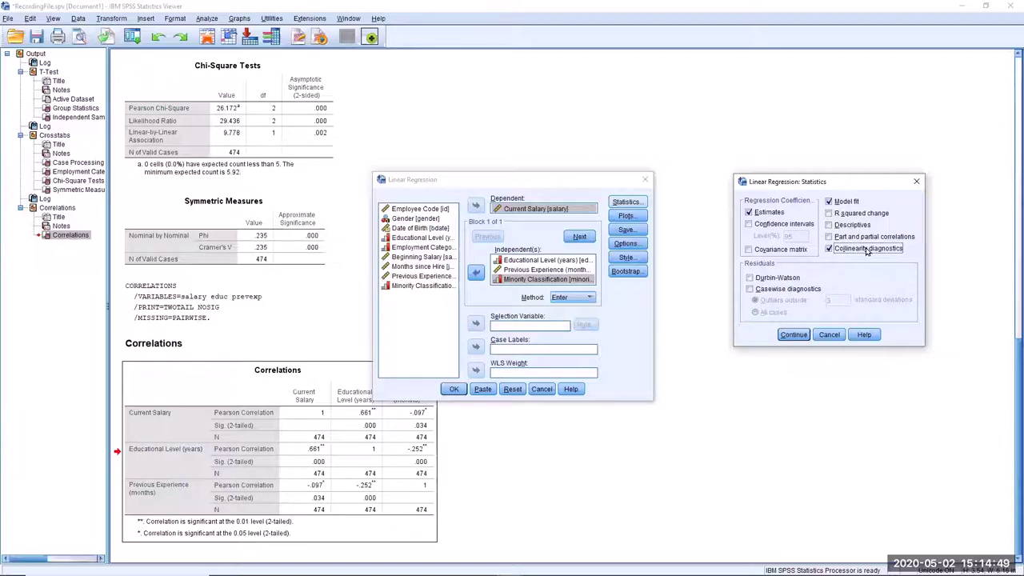
left_click(750, 290)
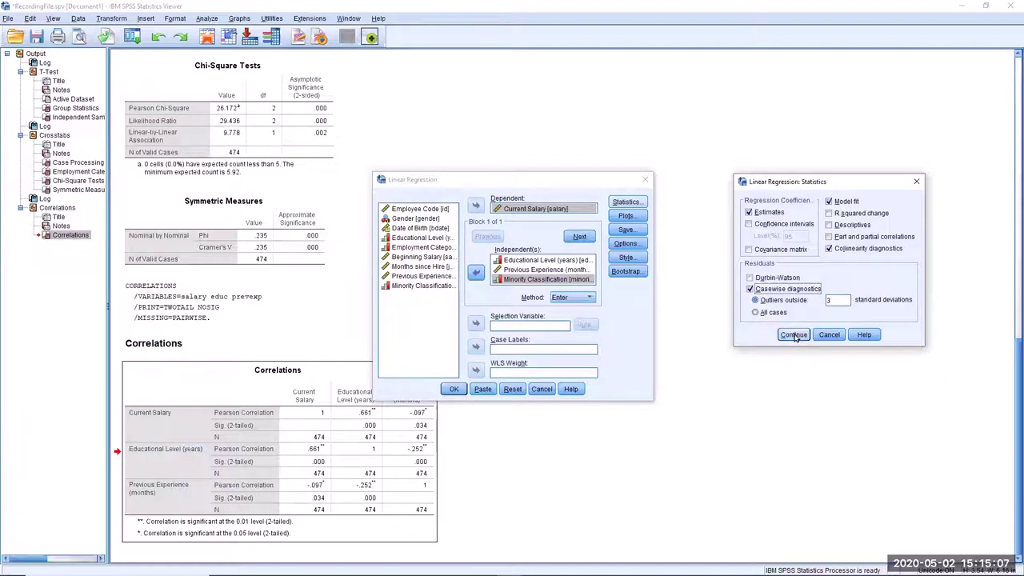
left_click(794, 335)
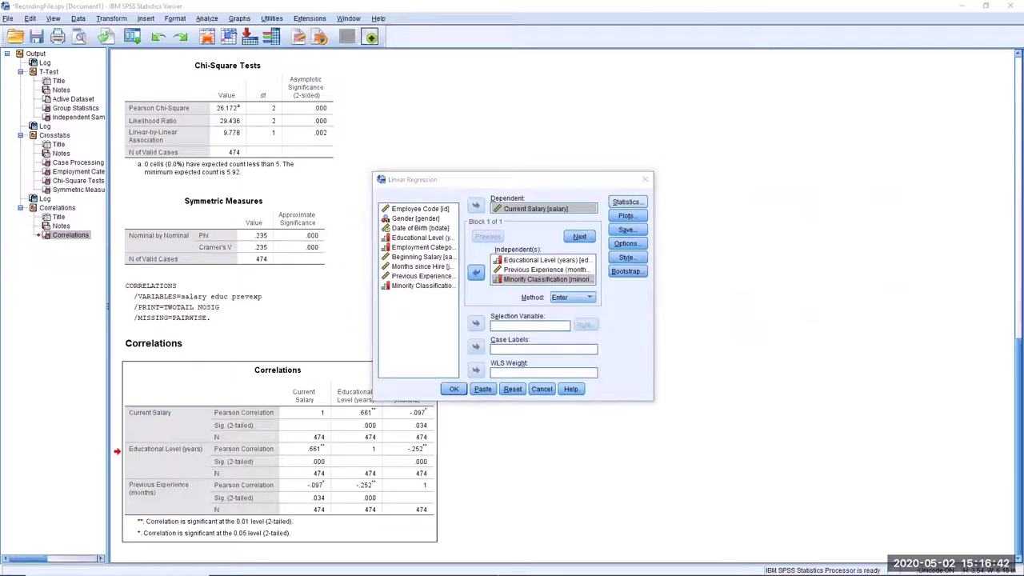
Step: Switch to the PowerPoint presentation to view the Univariate Outliers slide
key("alt+Tab")
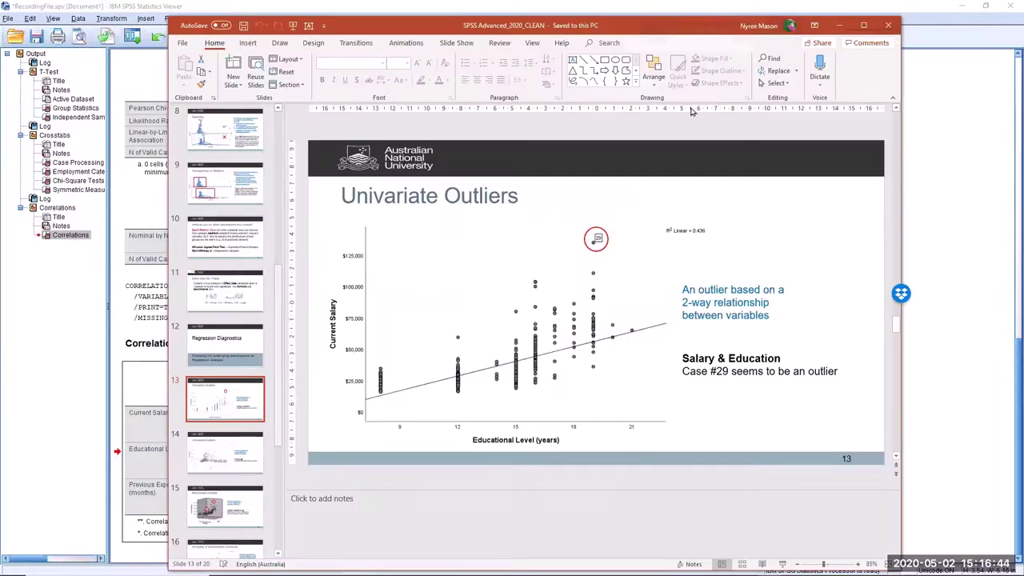
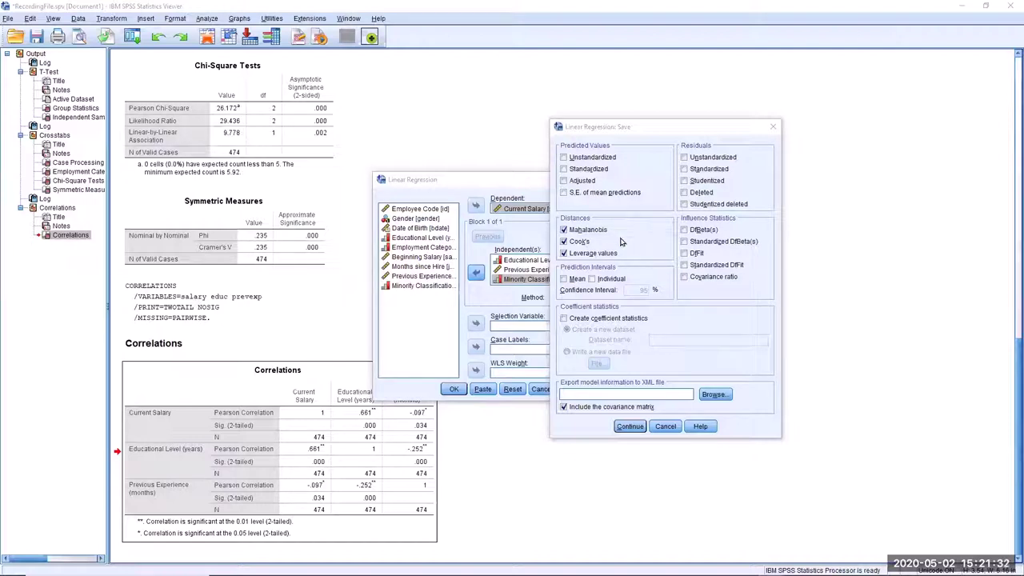
Step: Run the linear regression with Mahalanobis, Cook's and leverage values saved and missing cases excluded listwise
left_click(630, 426)
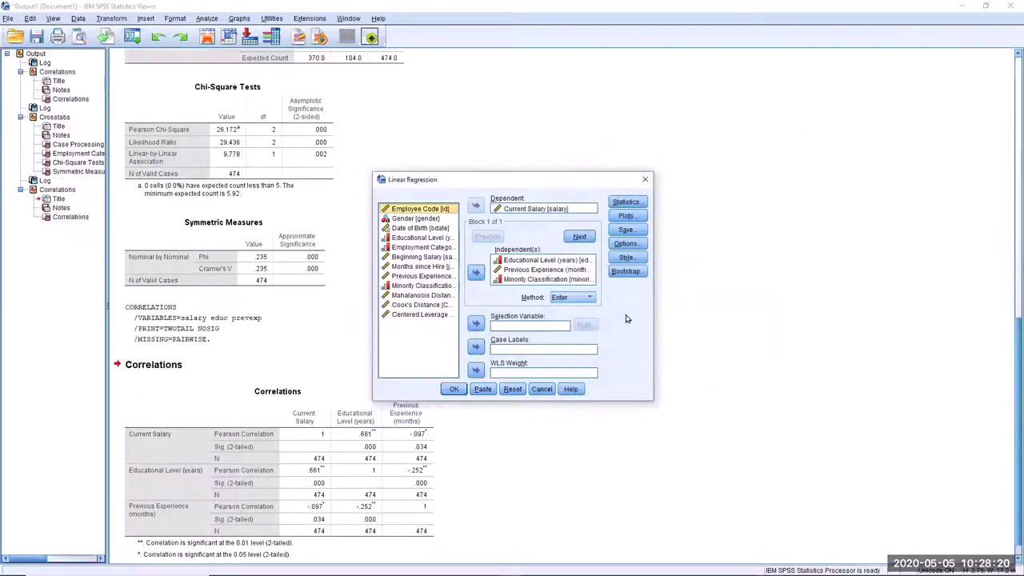
left_click(630, 243)
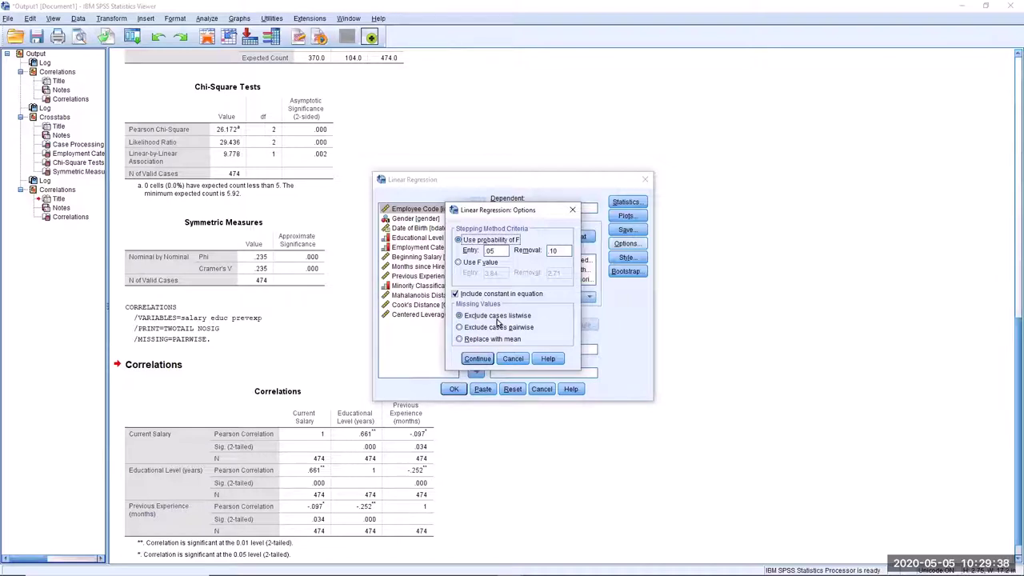
left_click(478, 359)
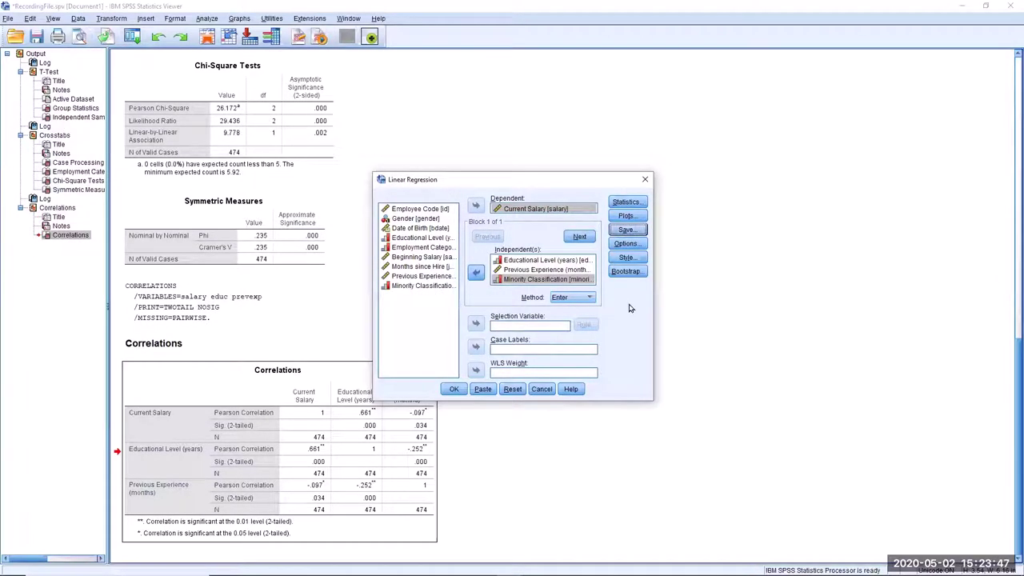
left_click(453, 390)
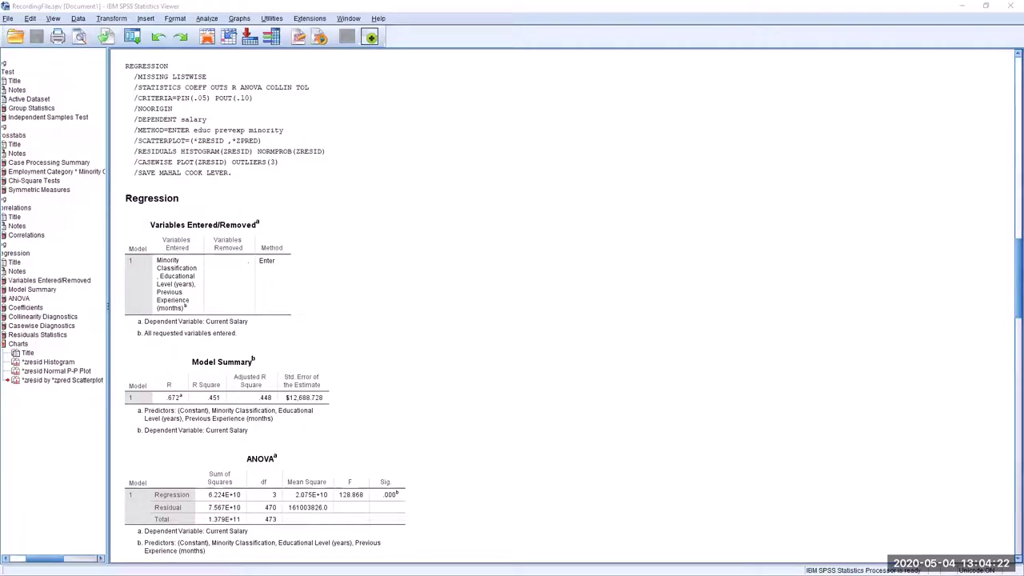
Step: Examine the Variables Entered/Removed, Model Summary and ANOVA tables and the unstandardized coefficients, including the one for Minority Classification
left_click(252, 276)
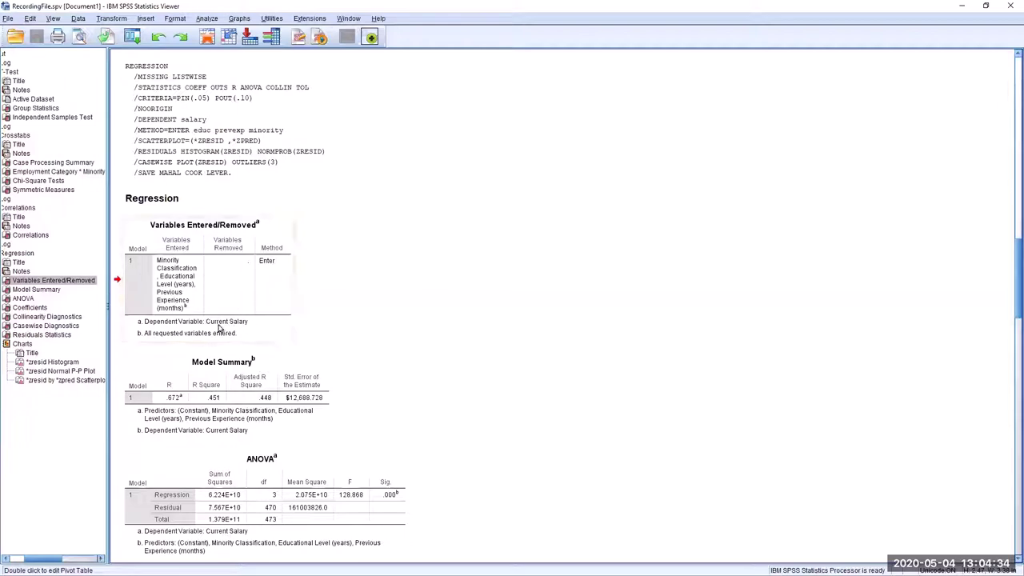
left_click(239, 400)
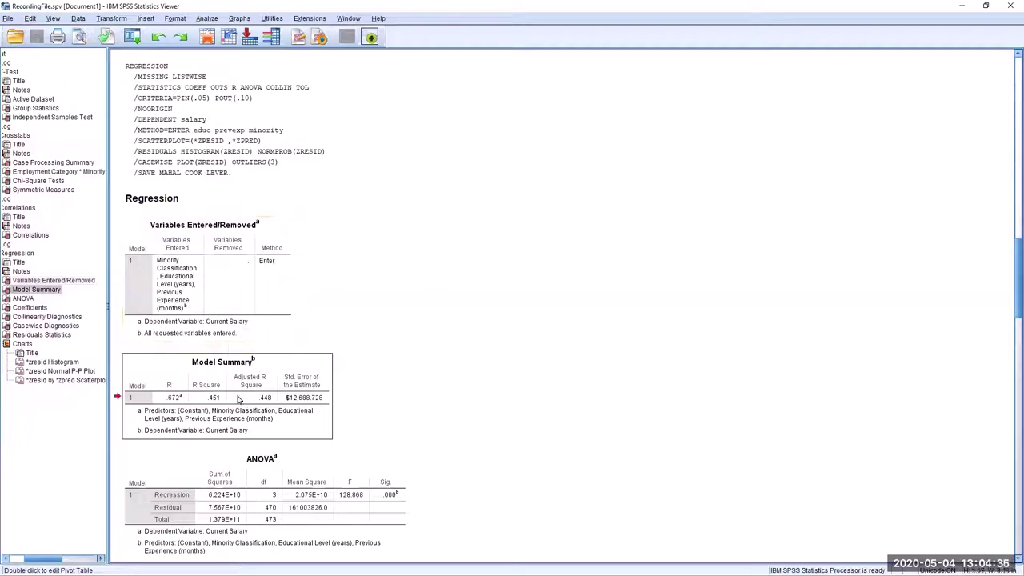
scroll(239, 397, "down", 5)
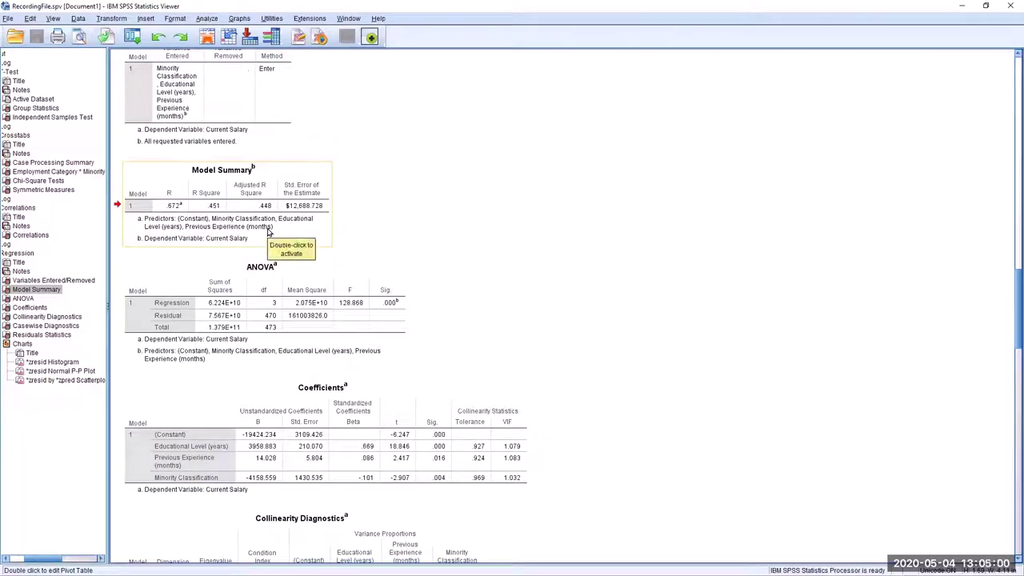
left_click(269, 304)
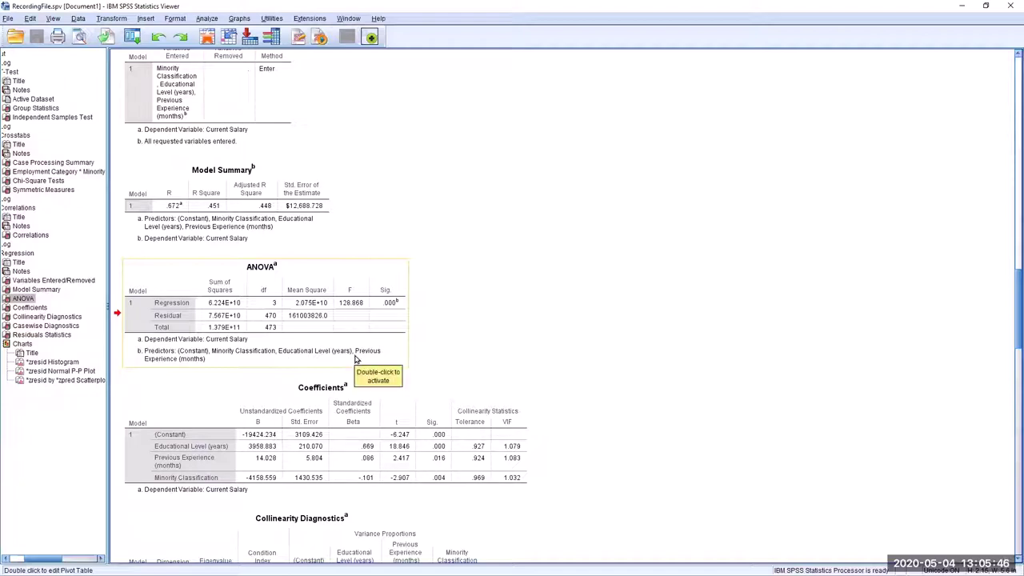
left_click(350, 446)
scroll(350, 446, "down", 5)
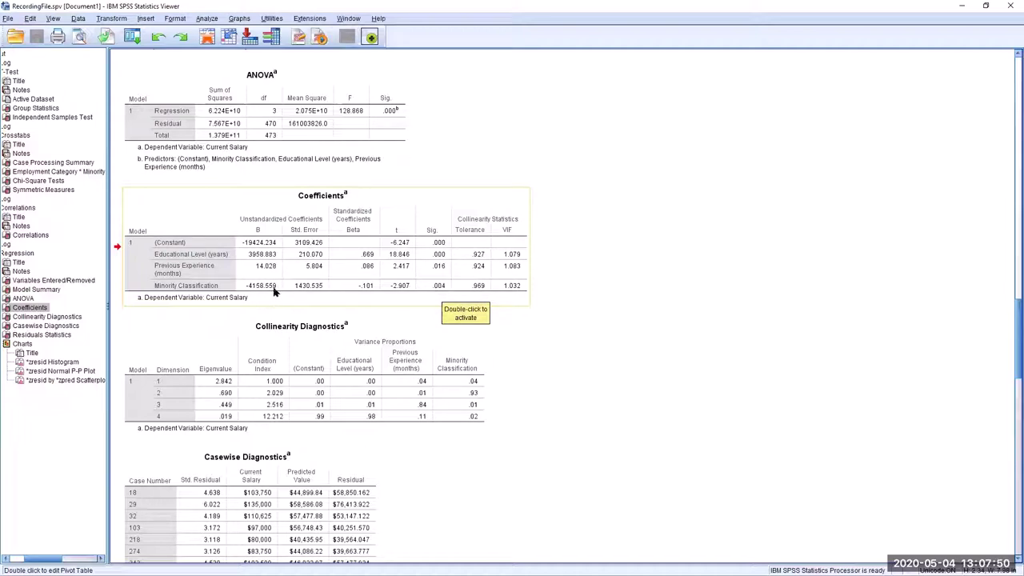
left_click(274, 292)
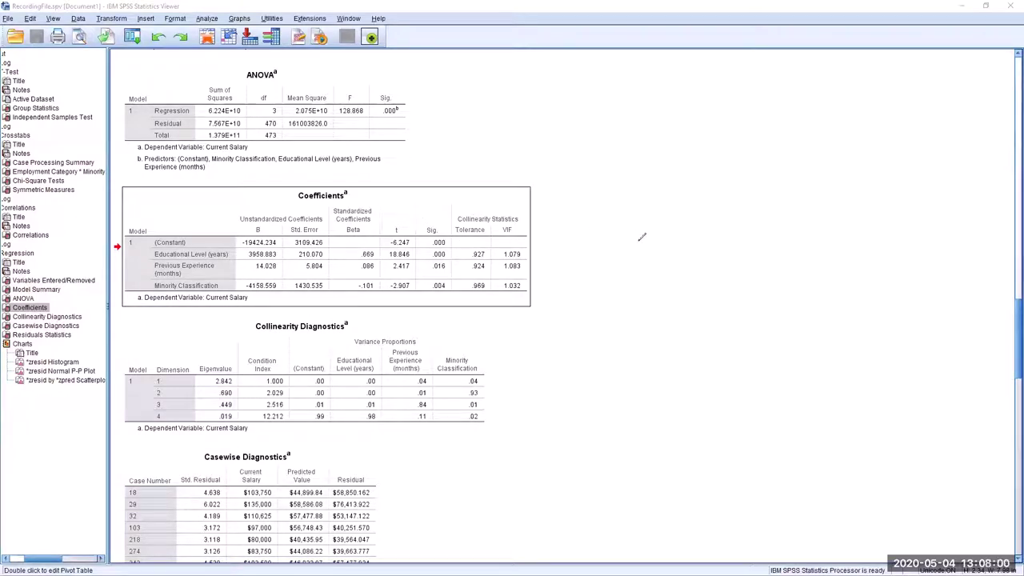
Step: Sketch a freehand graph beside the Coefficients table with a falling line, categories 0 Not and 1 Yes, and a $ axis, and clear it
mouse_move(639, 196)
left_mouse_down()
mouse_move(645, 305)
mouse_move(805, 295)
left_mouse_up()
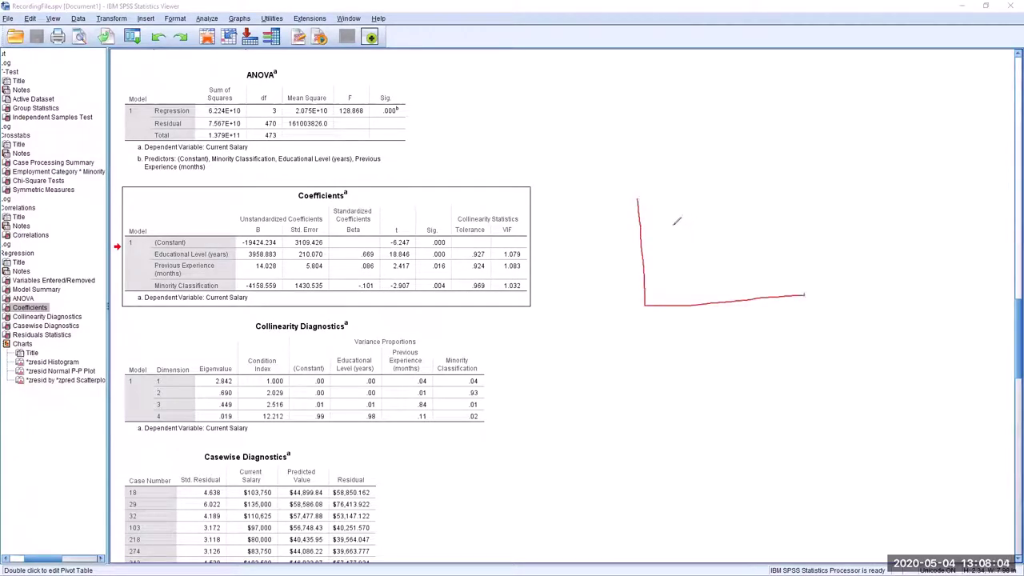
left_click_drag(666, 217, 759, 295)
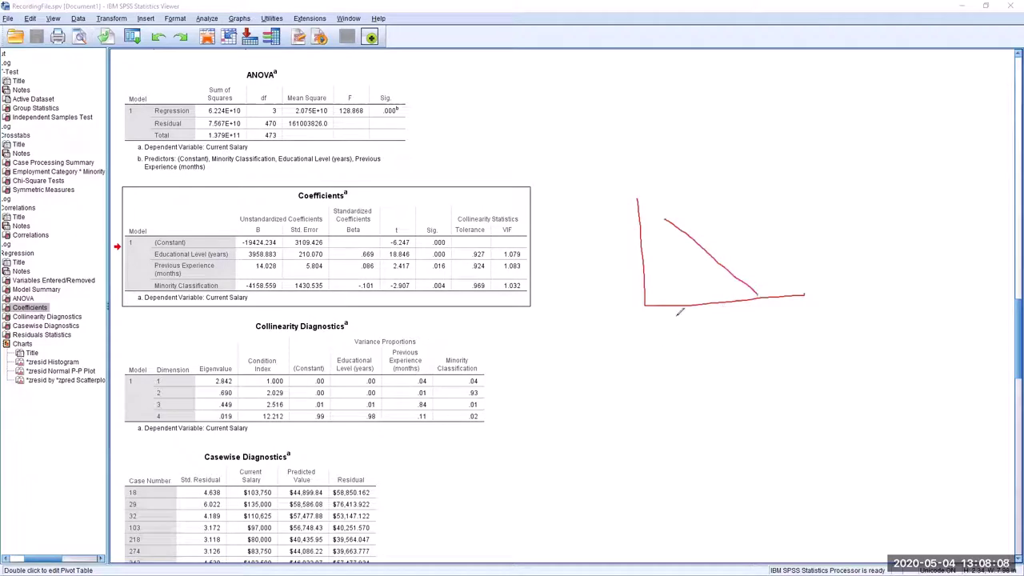
mouse_move(678, 319)
left_mouse_down()
mouse_move(670, 333)
mouse_move(682, 321)
left_mouse_up()
left_click_drag(760, 310, 765, 331)
left_click_drag(661, 357, 693, 349)
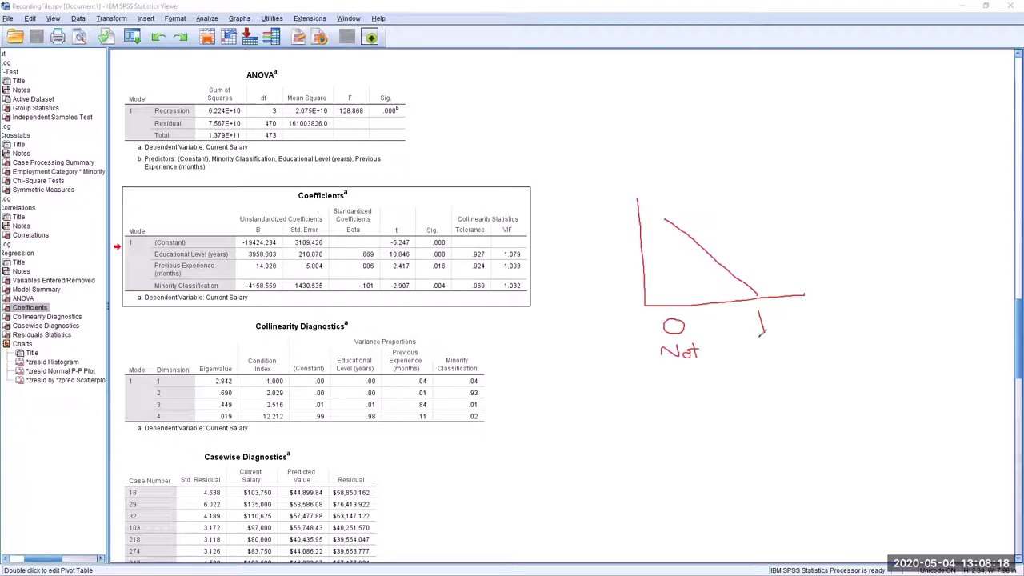
left_click_drag(757, 339, 762, 349)
mouse_move(767, 337)
left_mouse_down()
mouse_move(765, 355)
mouse_move(784, 358)
left_mouse_up()
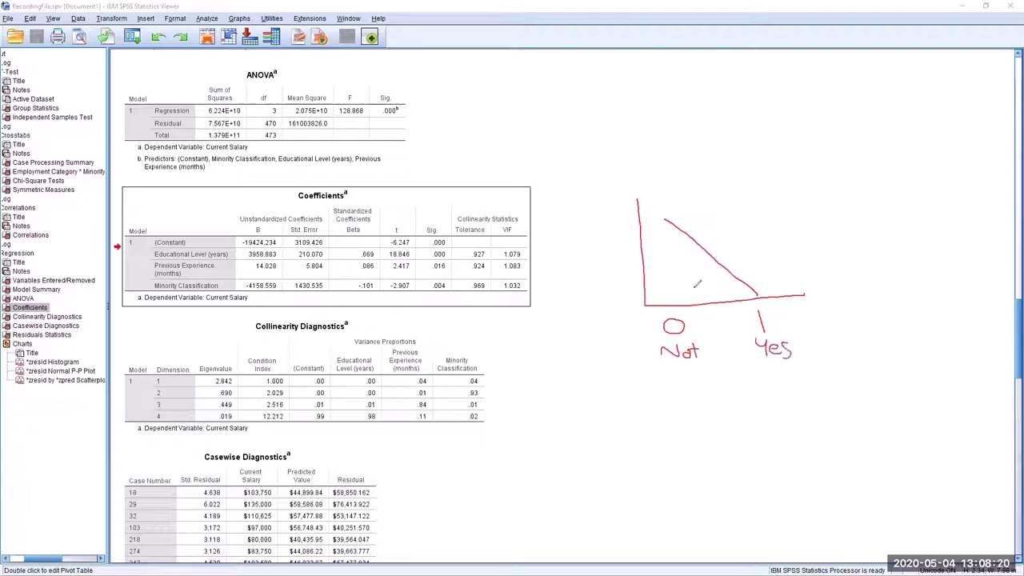
mouse_move(605, 217)
left_mouse_down()
mouse_move(621, 215)
mouse_move(608, 235)
left_mouse_up()
left_click_drag(616, 195, 619, 242)
left_click(664, 219)
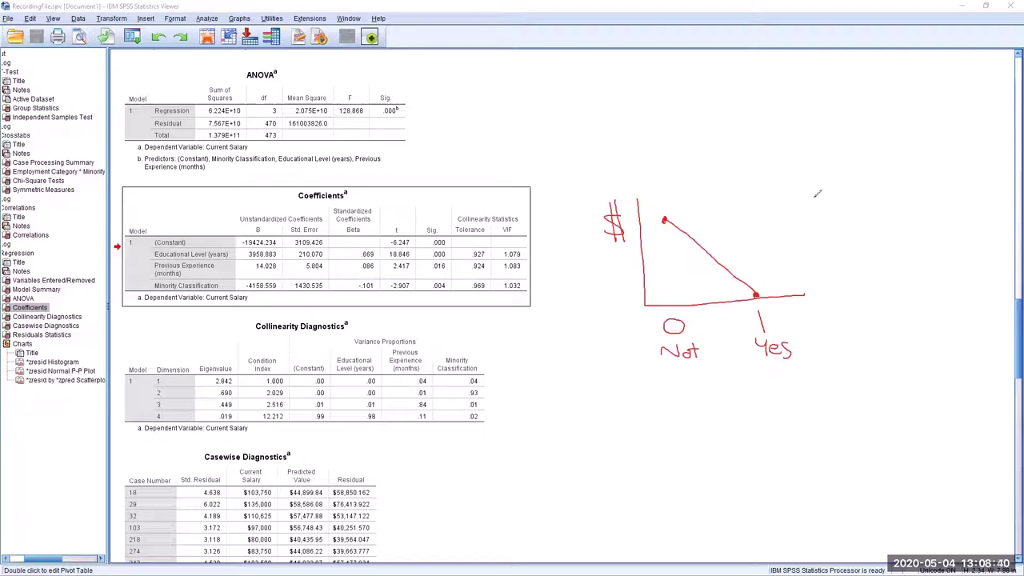
key("Escape")
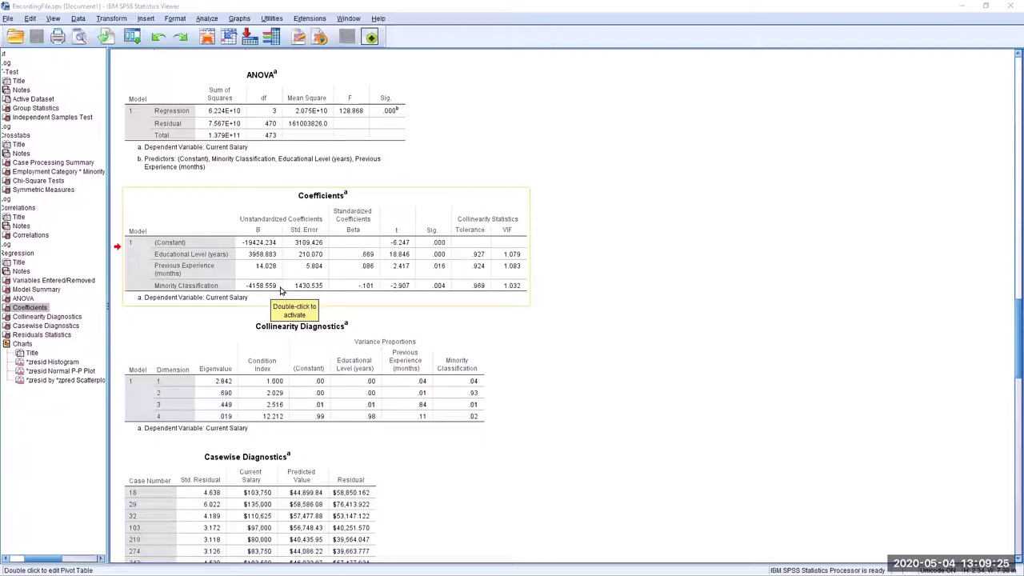
Step: Examine the standardized Beta and significance values of the three predictors in the Coefficients table
left_click(373, 238)
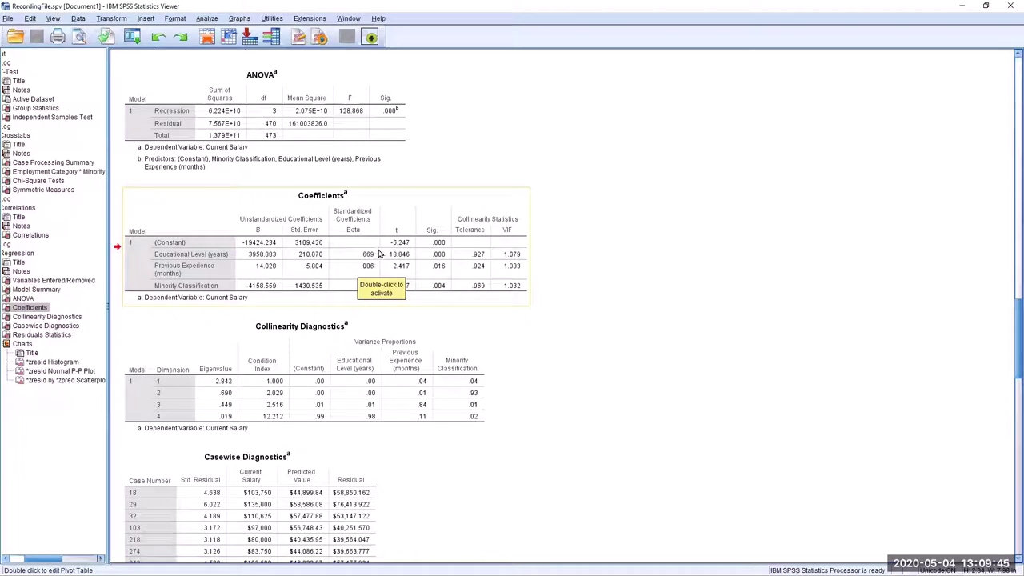
left_click(432, 266)
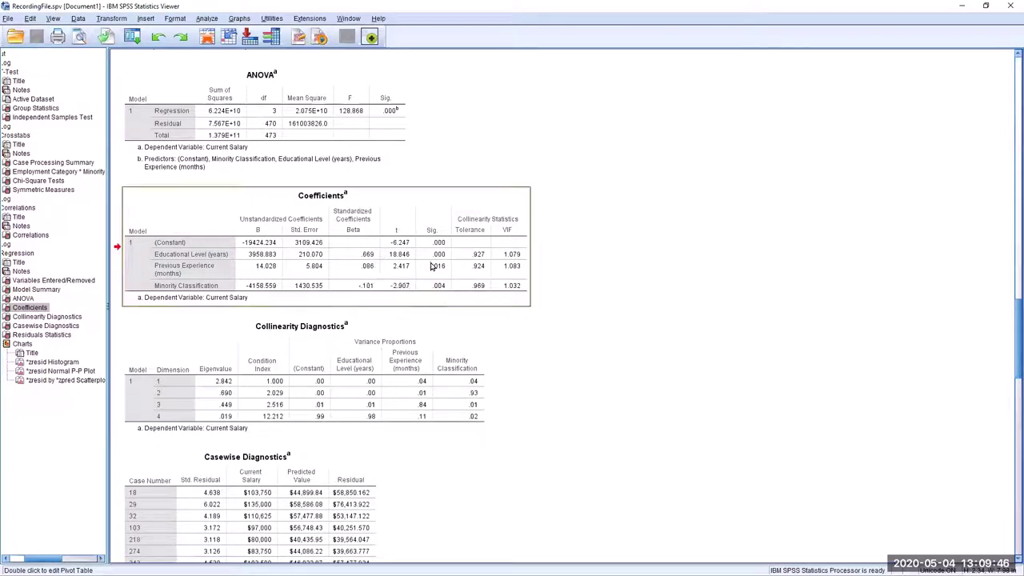
left_click(372, 294)
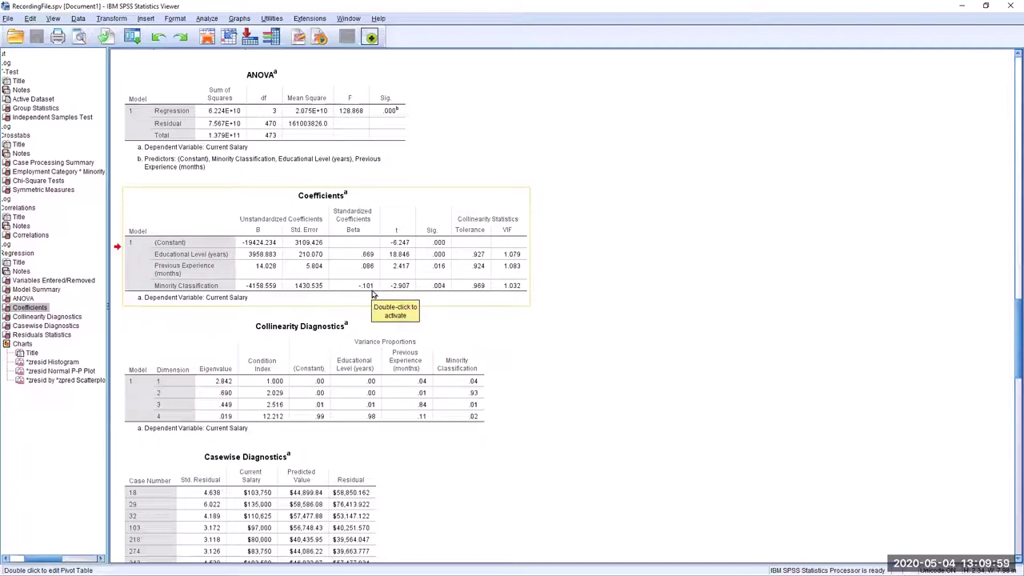
Step: Examine the Tolerance and VIF values in the Coefficients table and the Collinearity Diagnostics table
left_click(375, 274)
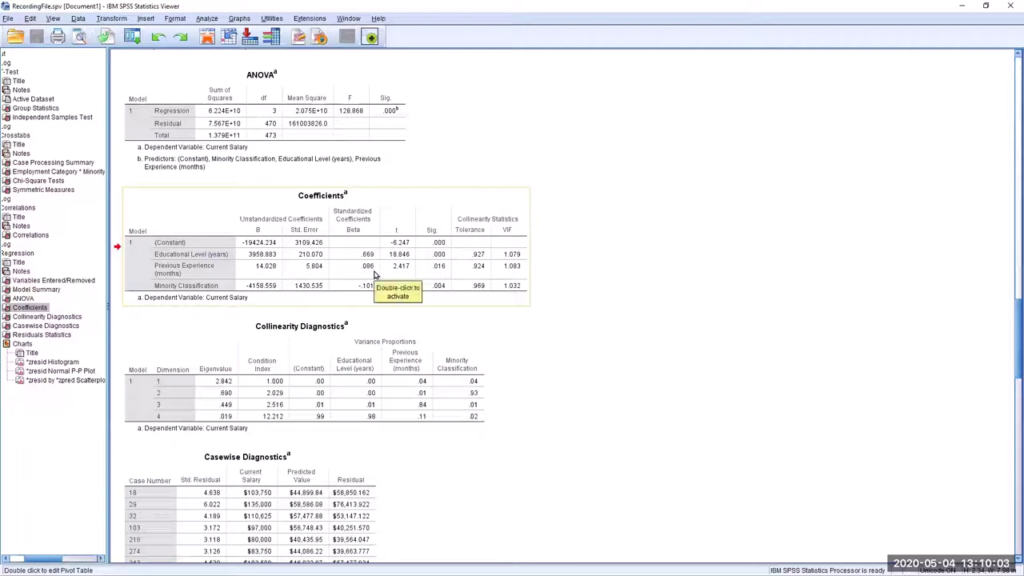
left_click_drag(480, 254, 506, 267)
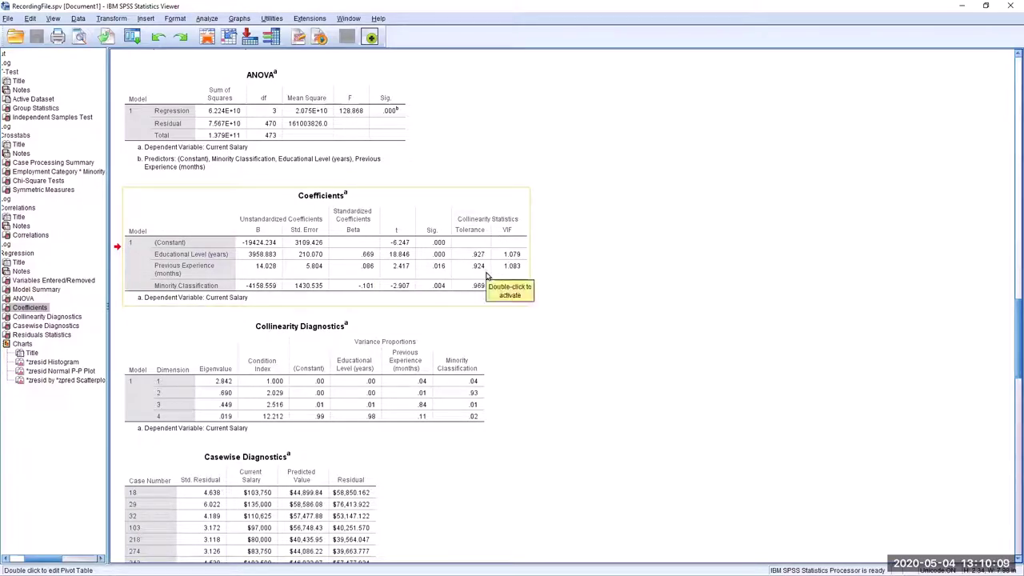
left_click_drag(487, 274, 424, 264)
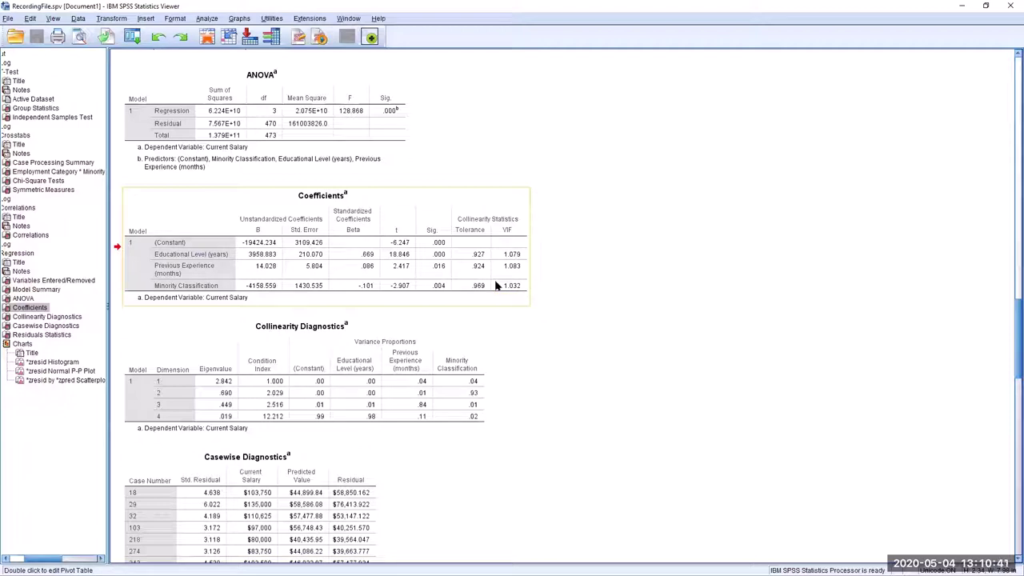
left_click(406, 397)
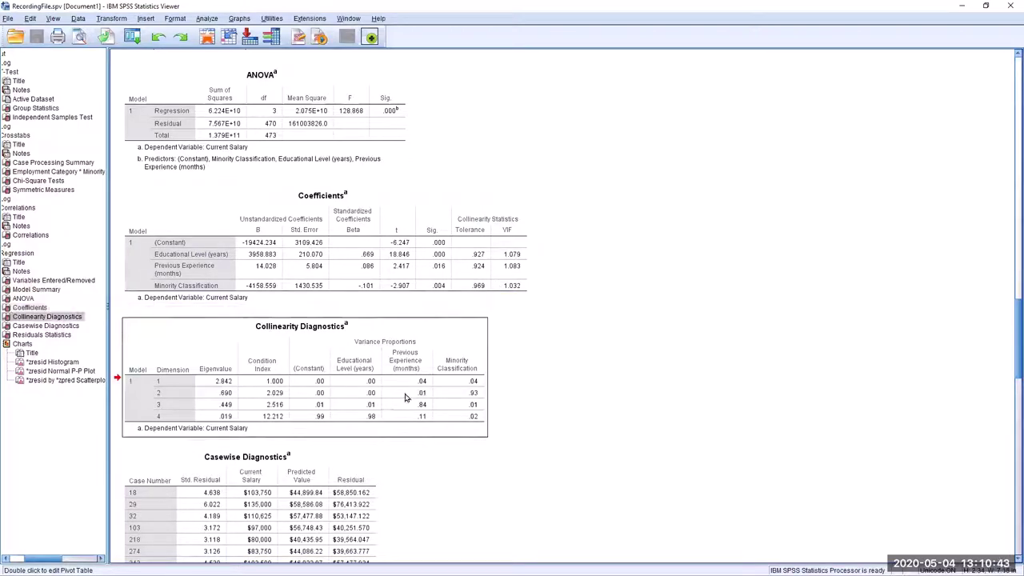
scroll(405, 397, "down", 2)
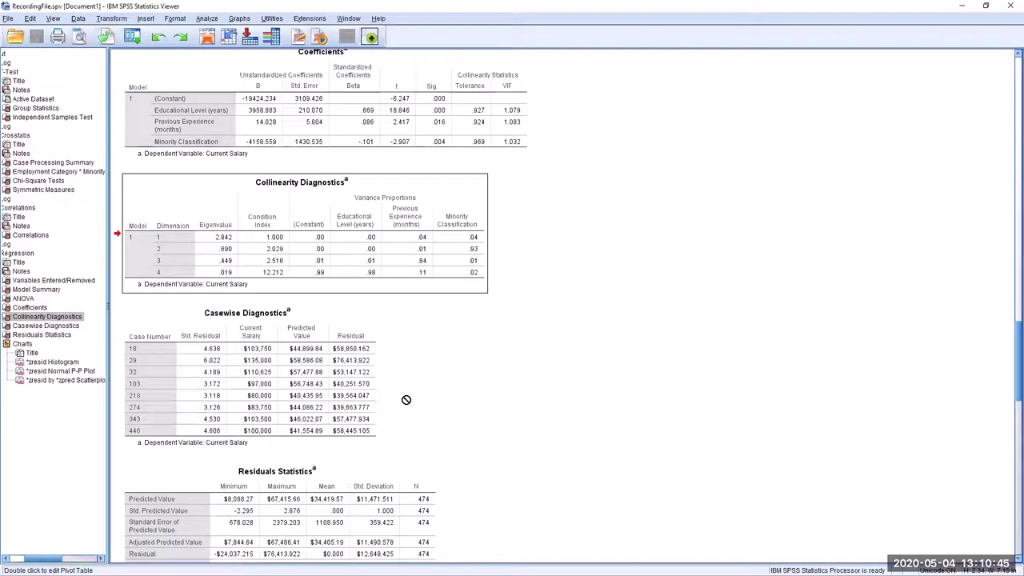
Step: Examine the standardized residuals in the Casewise Diagnostics table and the Mahalanobis, Cook's and leverage rows of the Residuals Statistics table
left_click(291, 365)
scroll(309, 371, "down", 1)
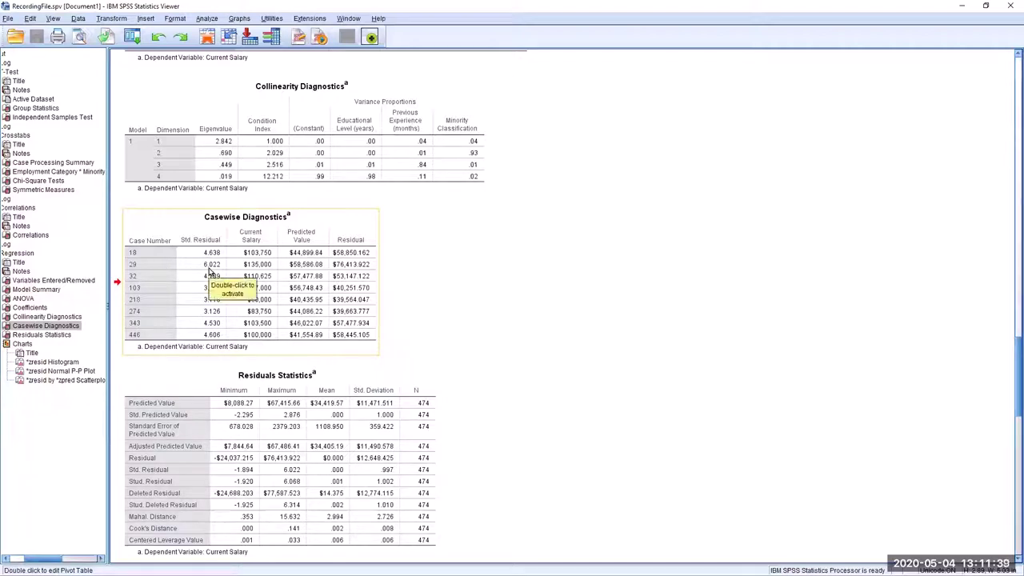
left_click(213, 272)
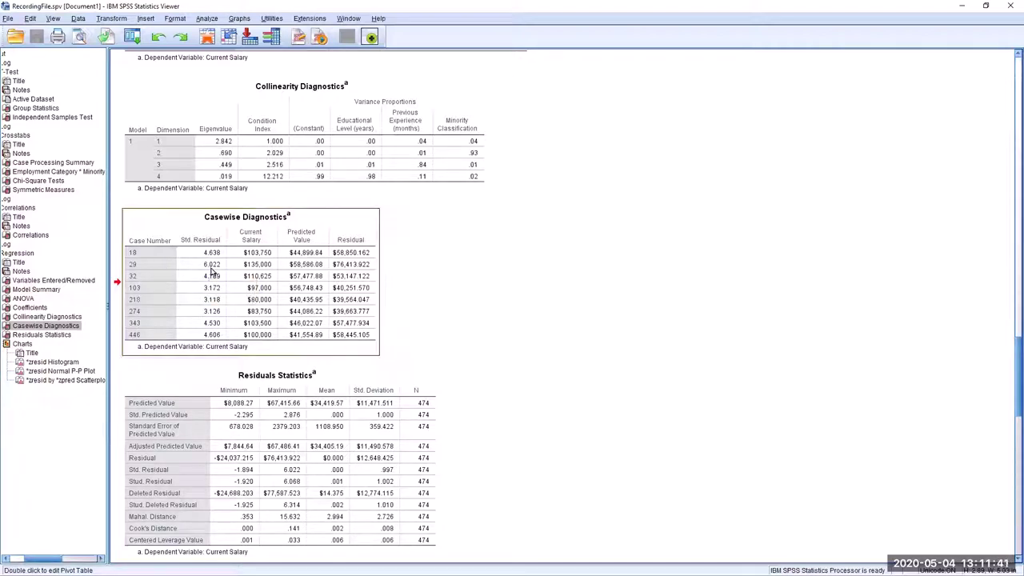
double_click(213, 272)
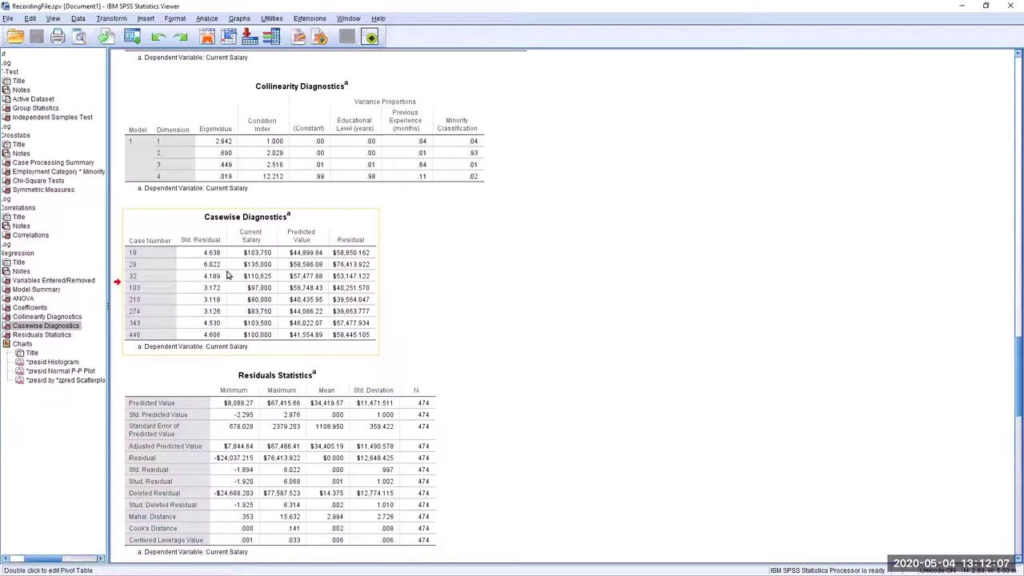
left_click(281, 425)
scroll(288, 417, "down", 1)
scroll(289, 416, "down", 2)
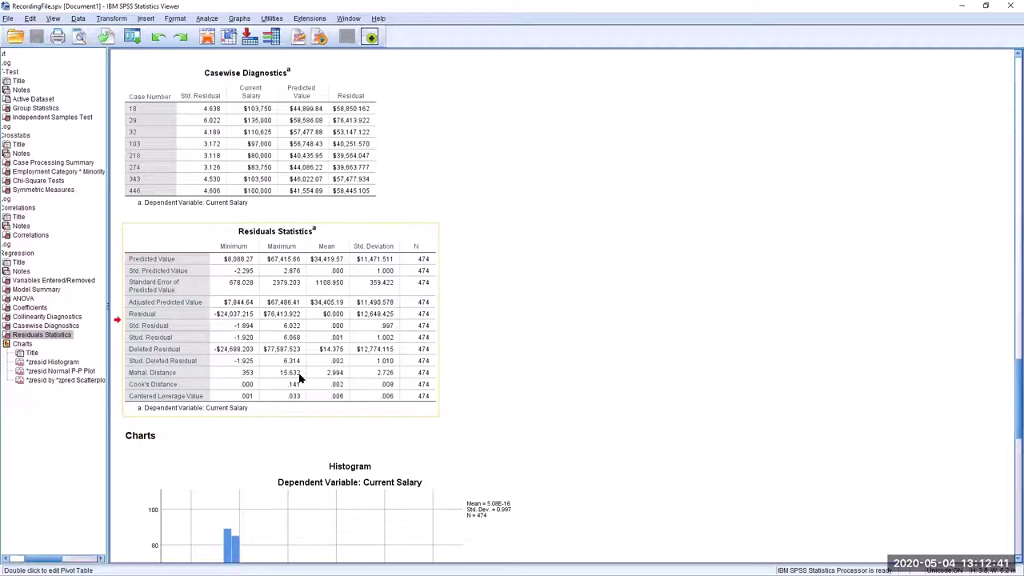
double_click(383, 377)
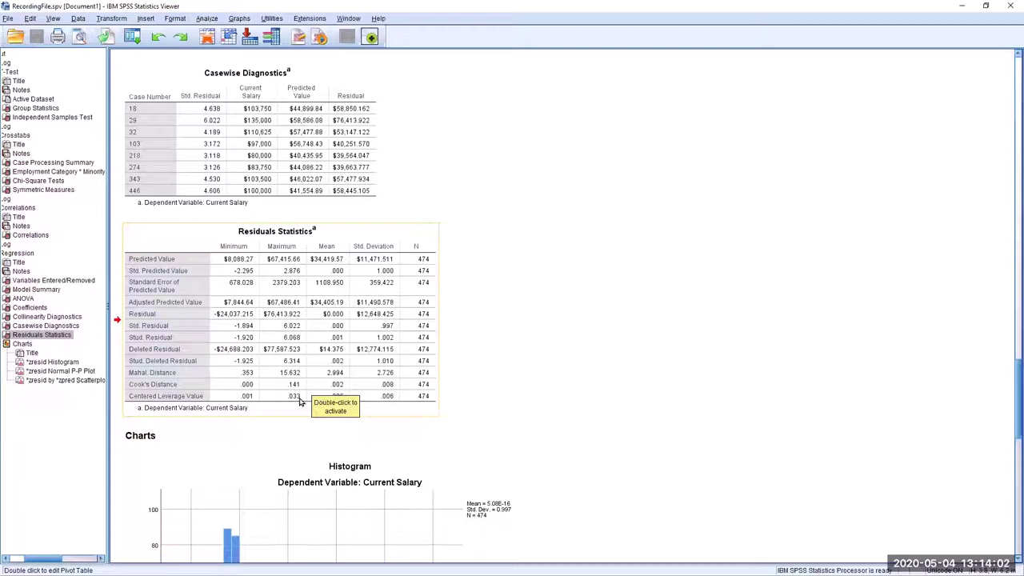
left_click(300, 402)
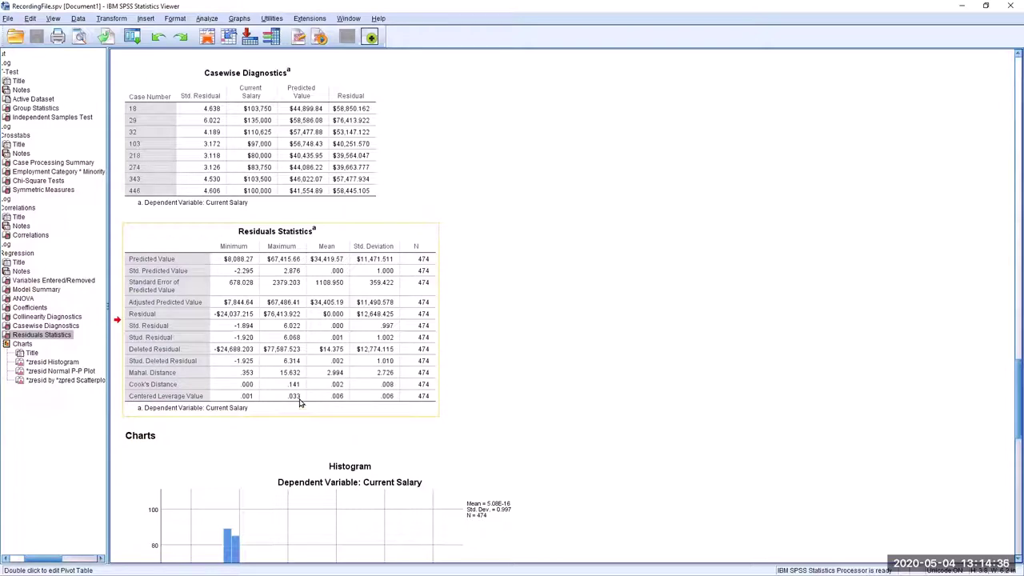
left_click(300, 403)
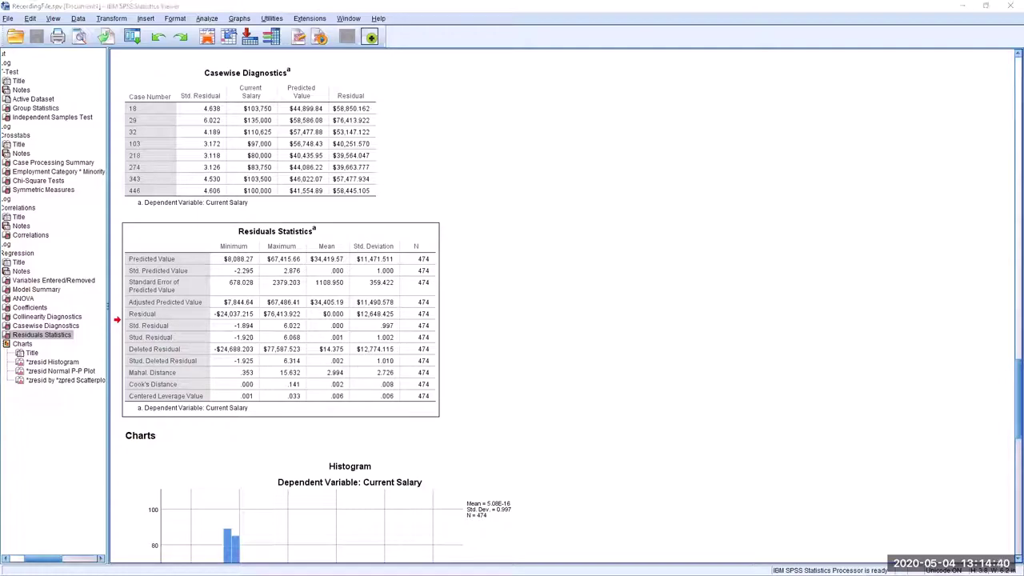
Step: Switch to the Employee_data.sav dataset and sort the cases by MAH_1 in descending order
key("alt+Tab")
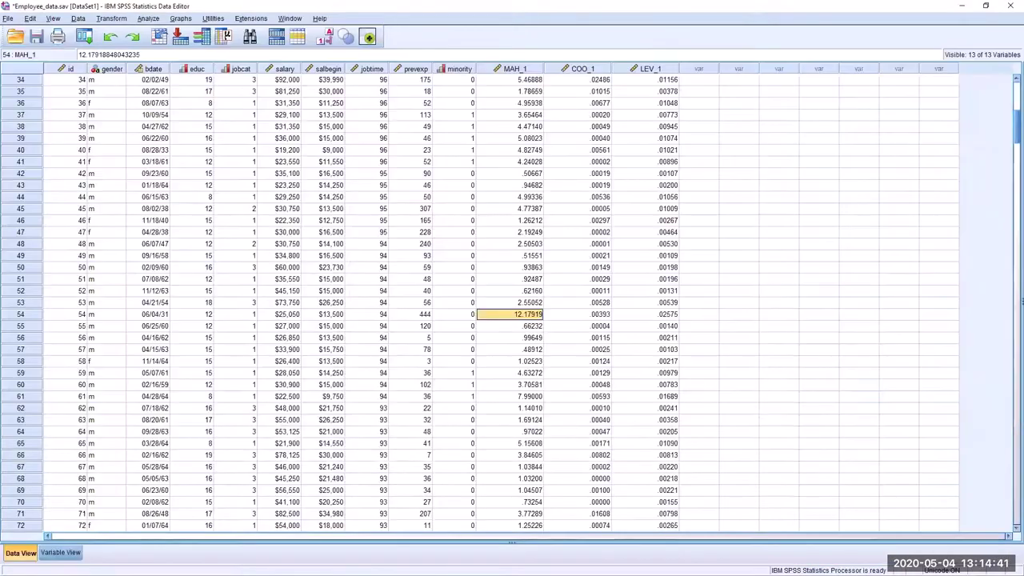
left_click(526, 93)
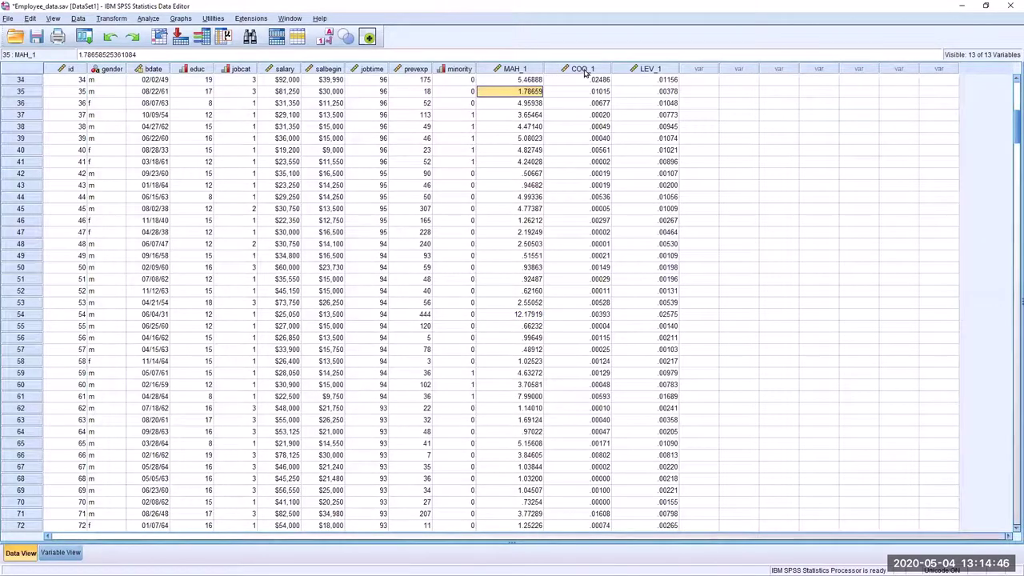
left_click(650, 93)
scroll(621, 189, "up", 11)
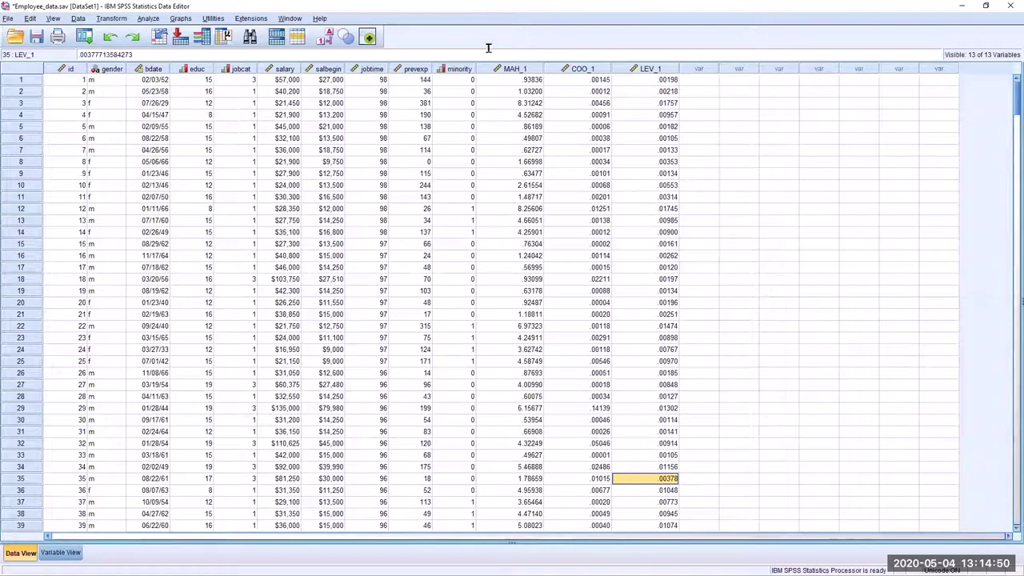
left_click(509, 69)
right_click(509, 68)
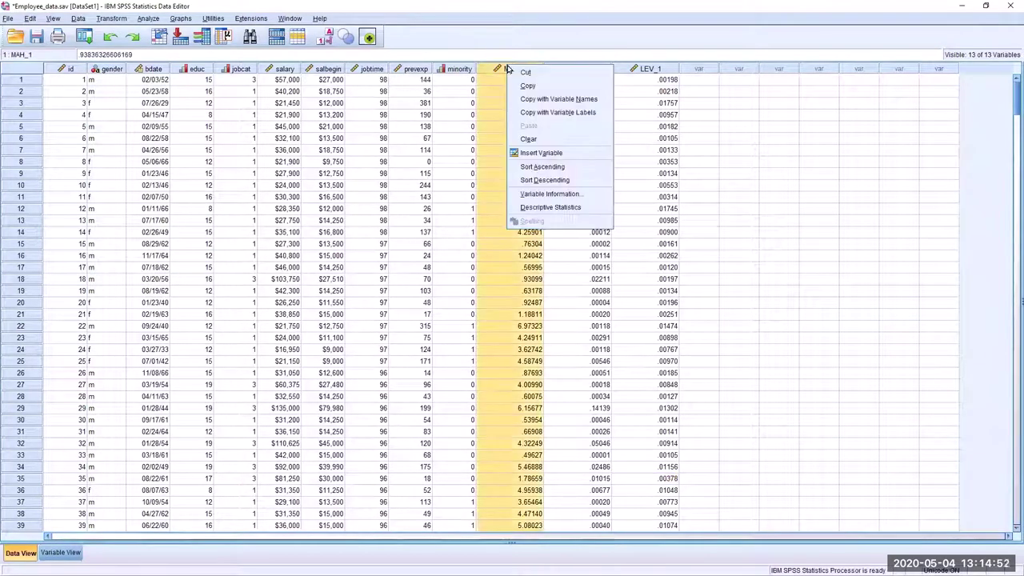
left_click(541, 183)
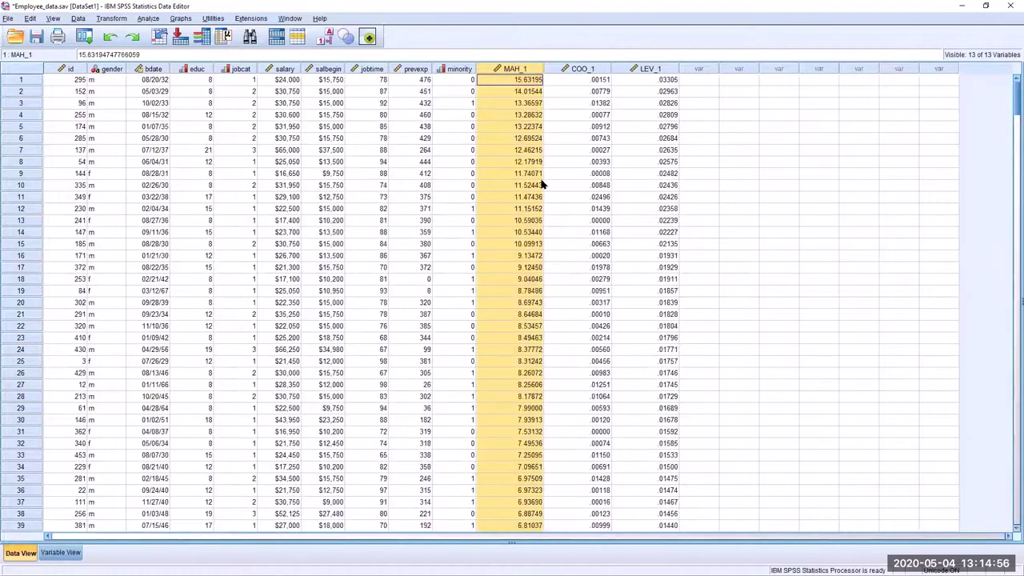
Step: Examine the highest MAH_1 value with its case id, and the saved COO_1 and LEV_1 values
left_click(513, 105)
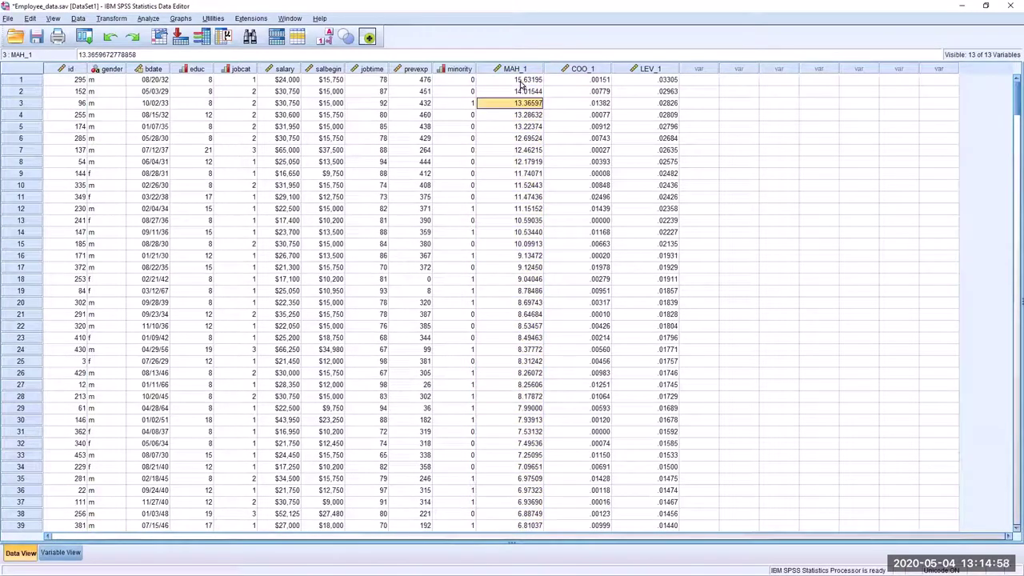
left_click(522, 83)
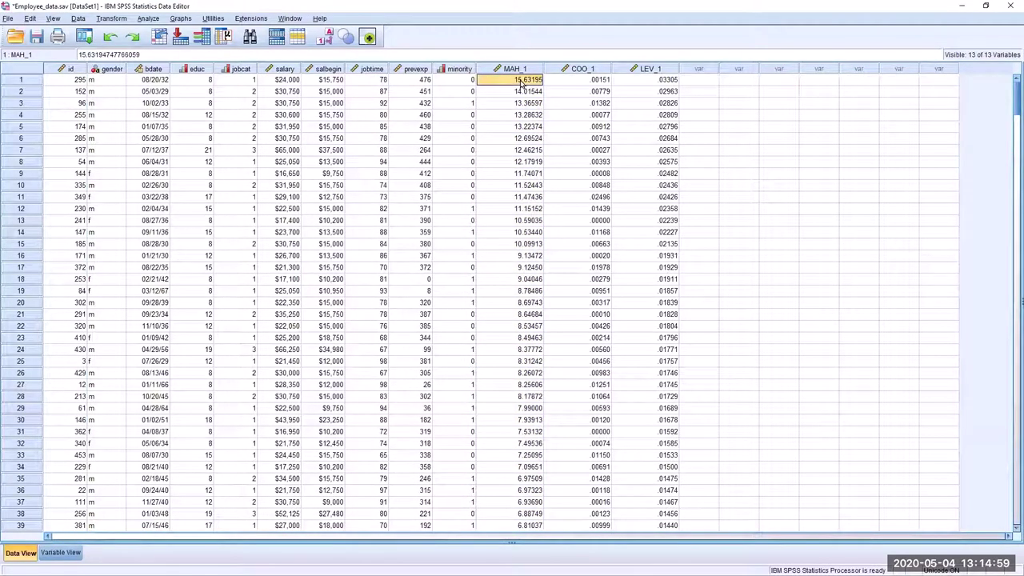
left_click(72, 81)
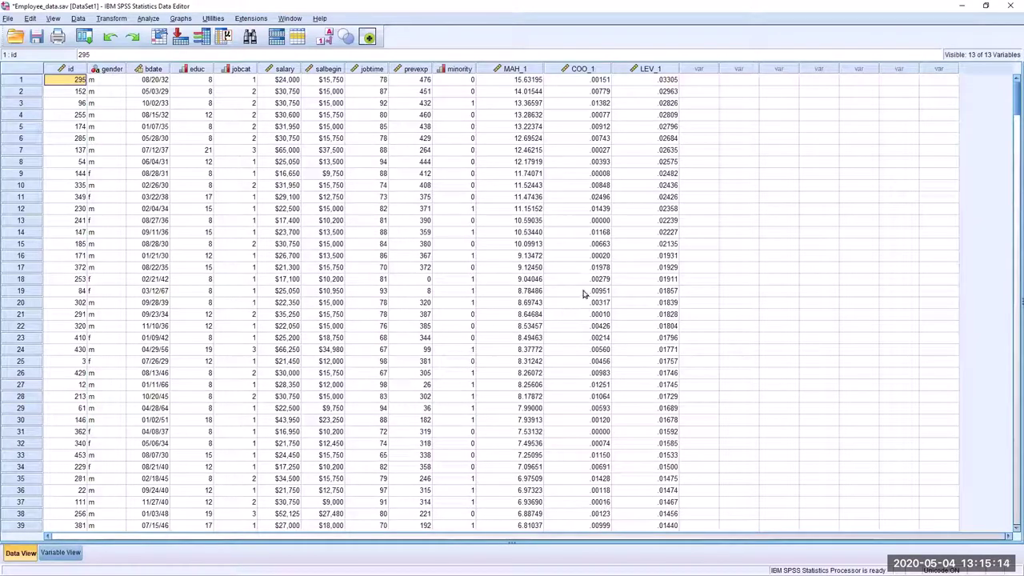
left_click(592, 198)
left_click(649, 188)
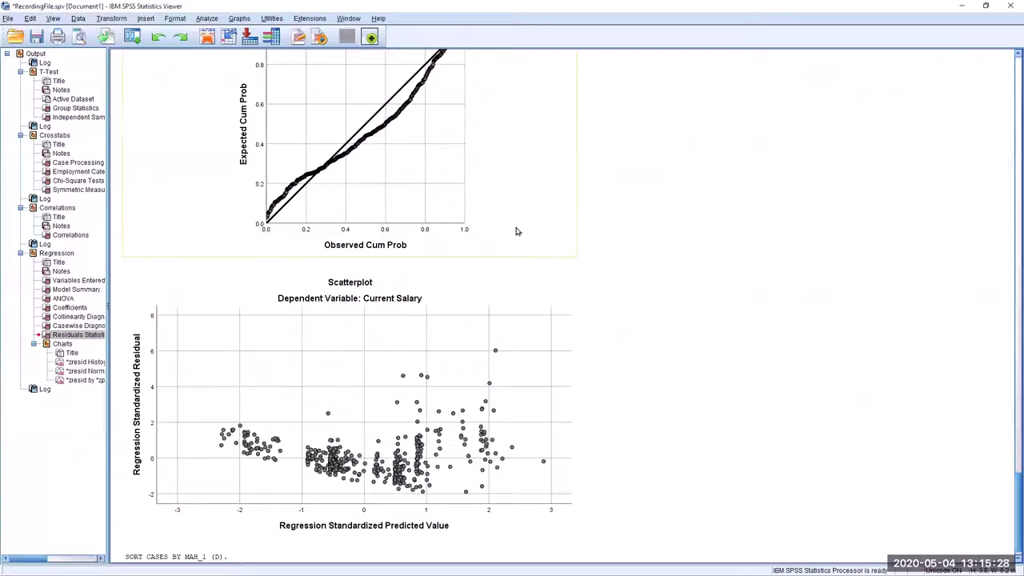
Step: Return to the regression output and examine the standardized residual histogram and the normal P-P plot
scroll(513, 229, "up", 5)
scroll(513, 229, "up", 12)
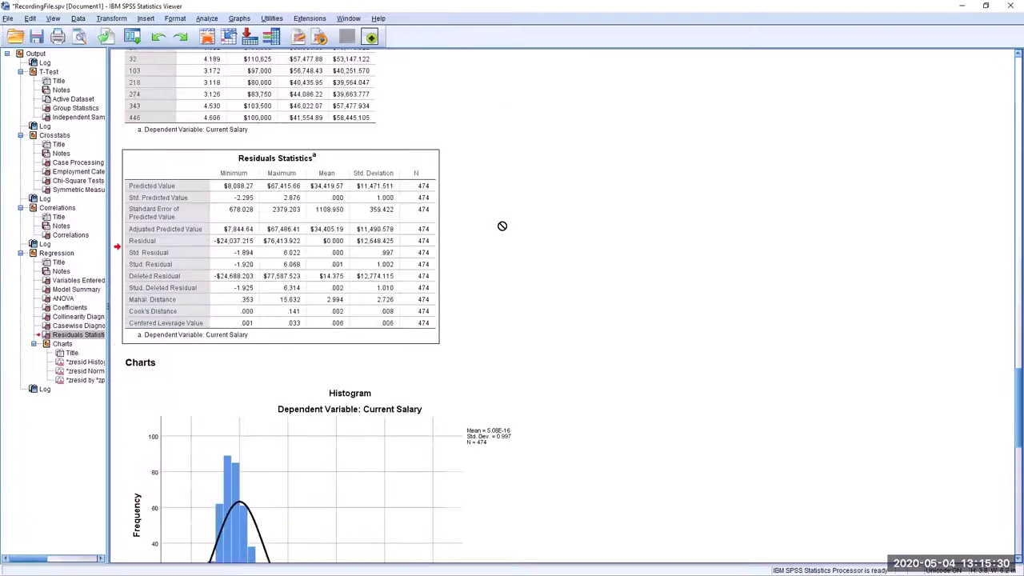
scroll(503, 226, "down", 3)
left_click(359, 290)
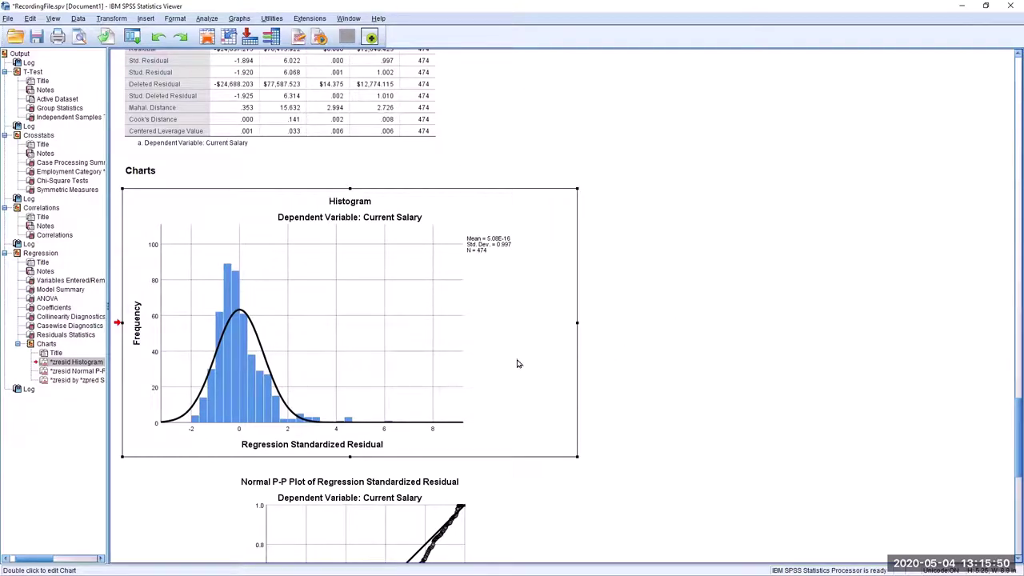
double_click(314, 366)
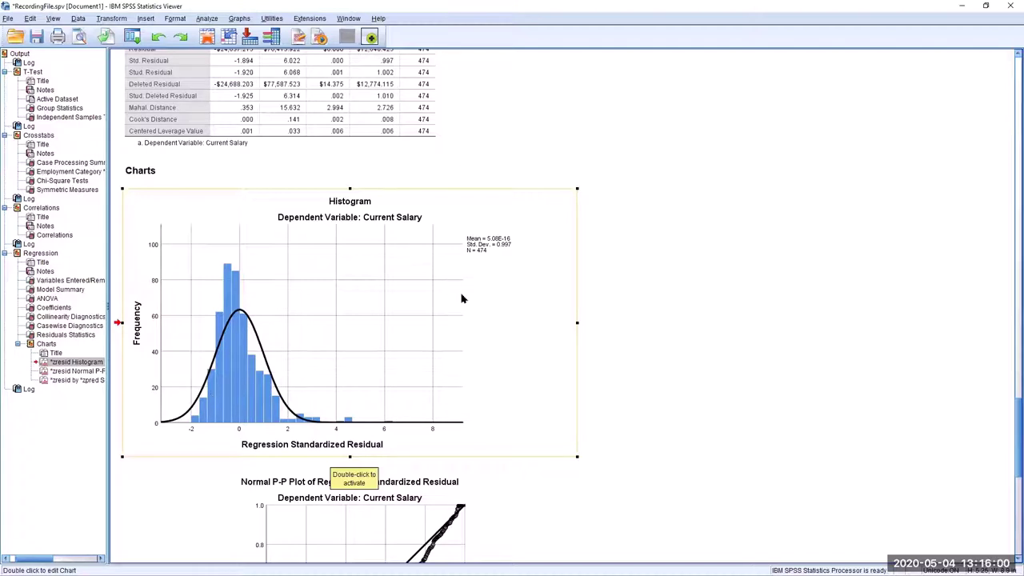
scroll(461, 295, "down", 2)
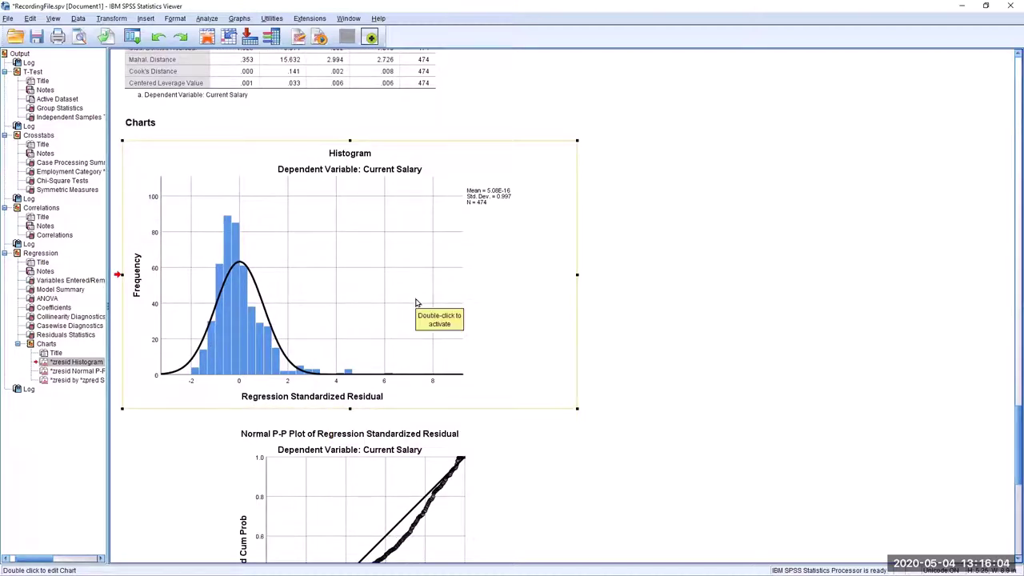
scroll(416, 302, "down", 6)
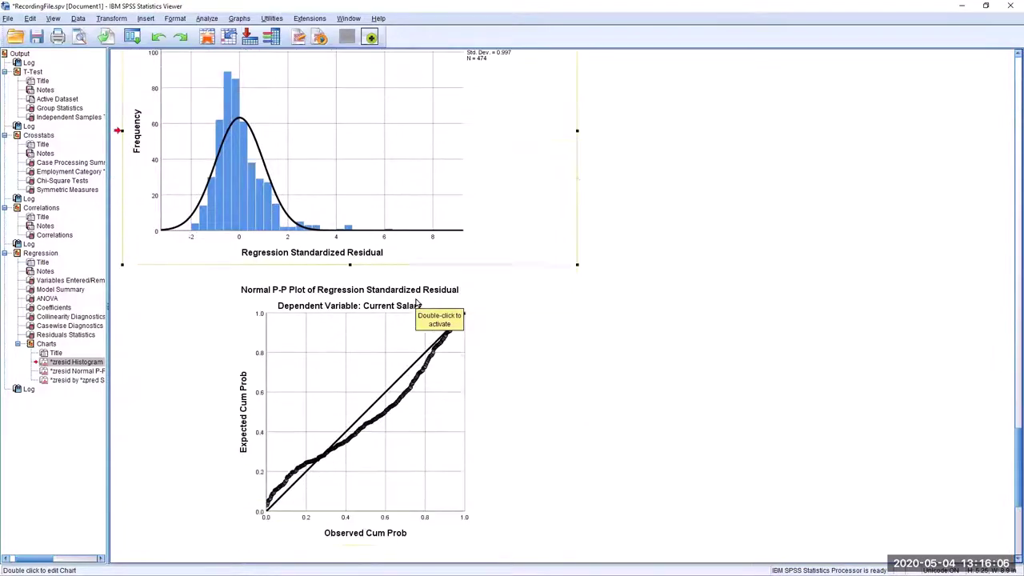
left_click(311, 403)
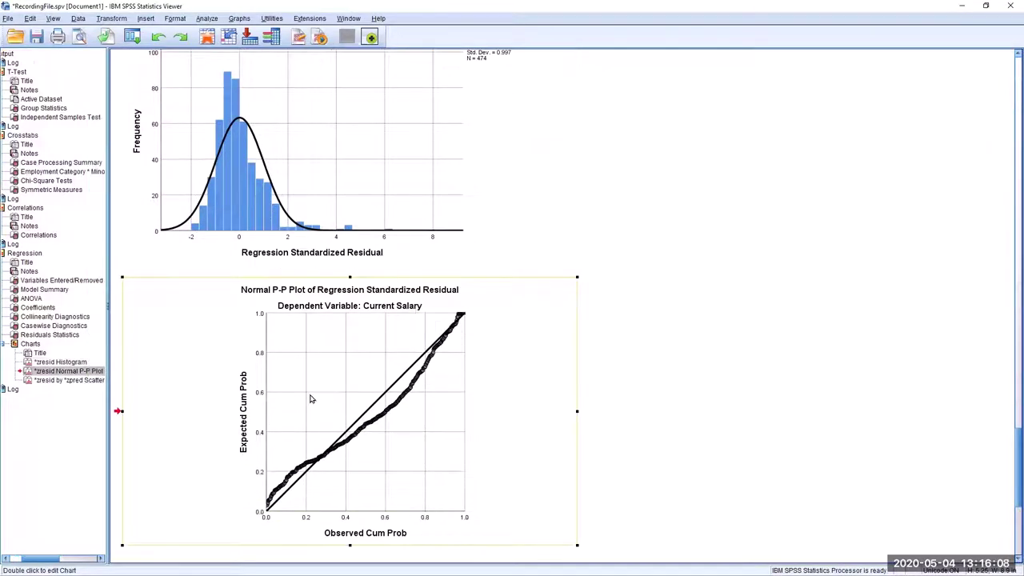
scroll(311, 400, "down", 2)
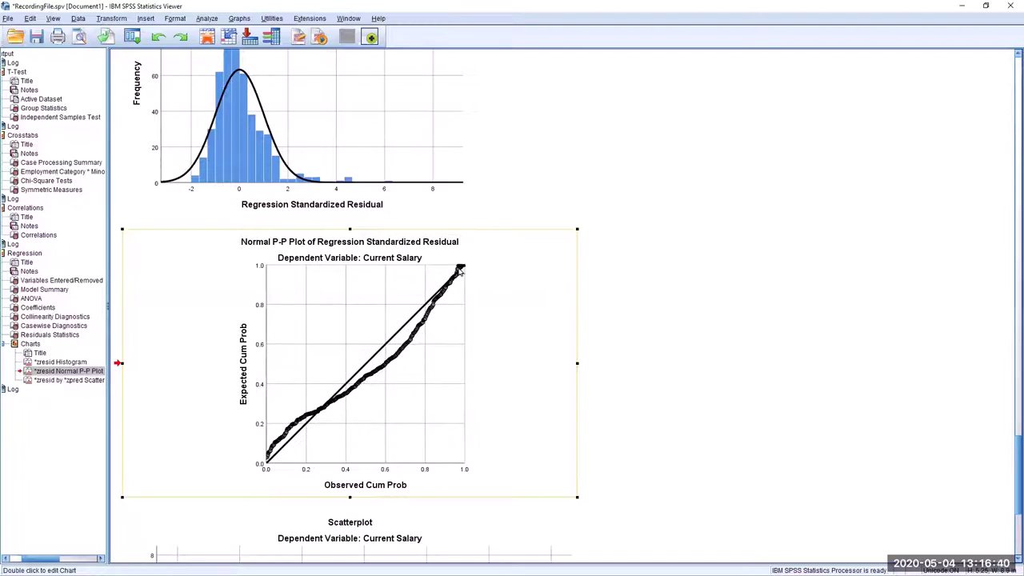
left_click(268, 129)
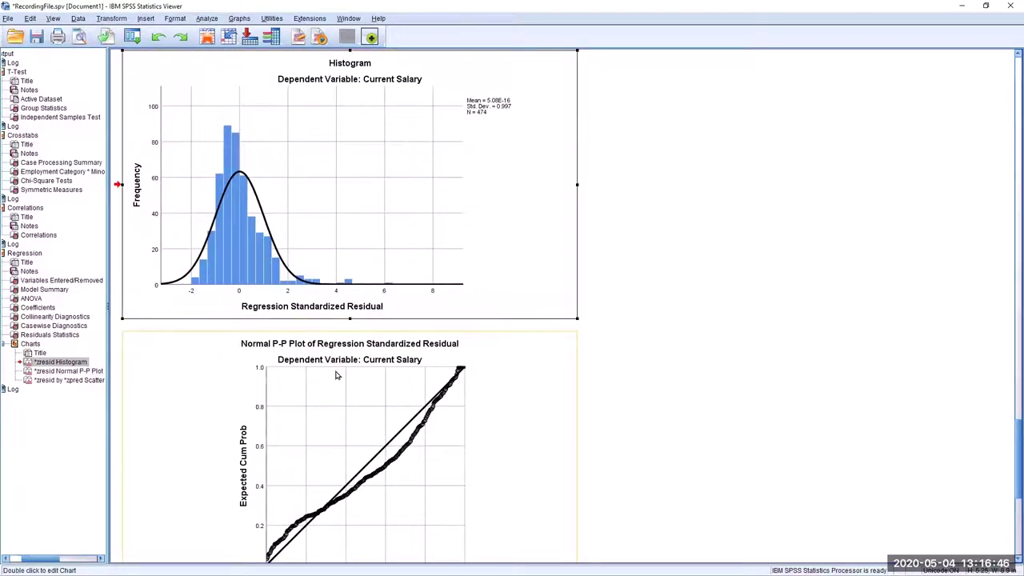
Step: Sketch a U-shaped curve, widening fan lines, a circle and a box freehand over the residual scatterplot, and clear the markings
scroll(337, 373, "down", 3)
scroll(337, 373, "down", 8)
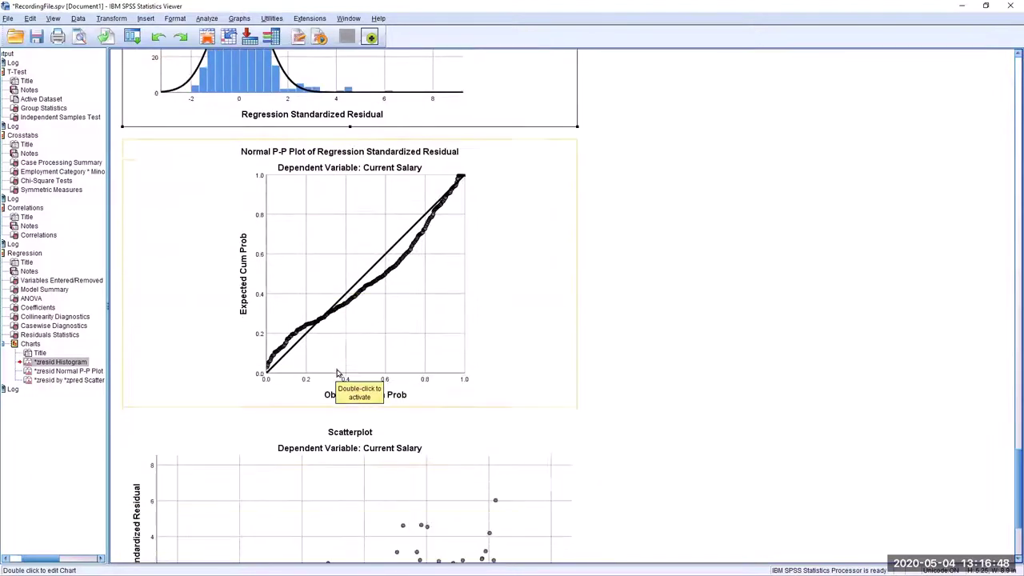
left_click(340, 360)
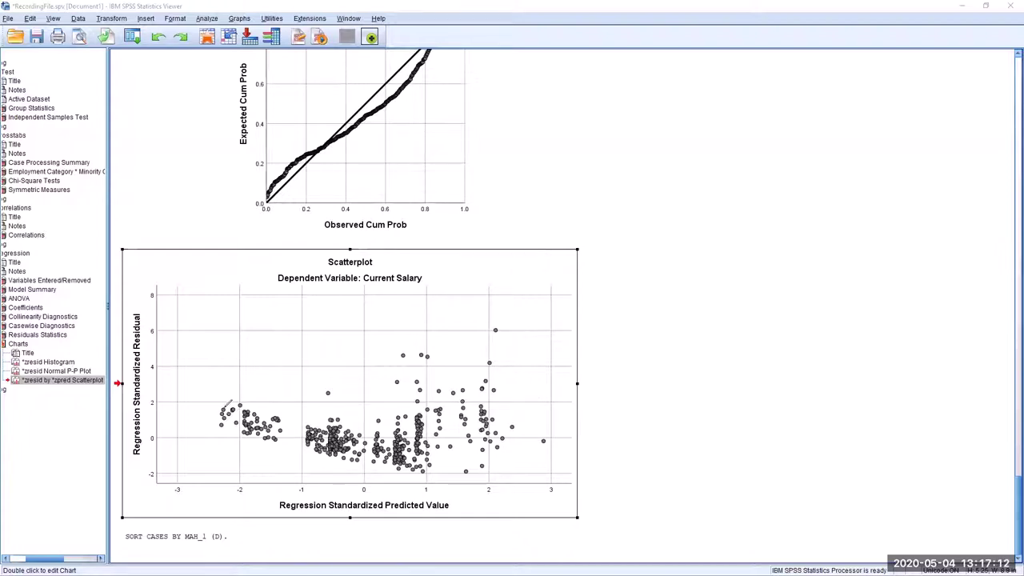
mouse_move(230, 410)
left_mouse_down()
mouse_move(302, 436)
mouse_move(384, 441)
mouse_move(448, 421)
mouse_move(490, 364)
left_mouse_up()
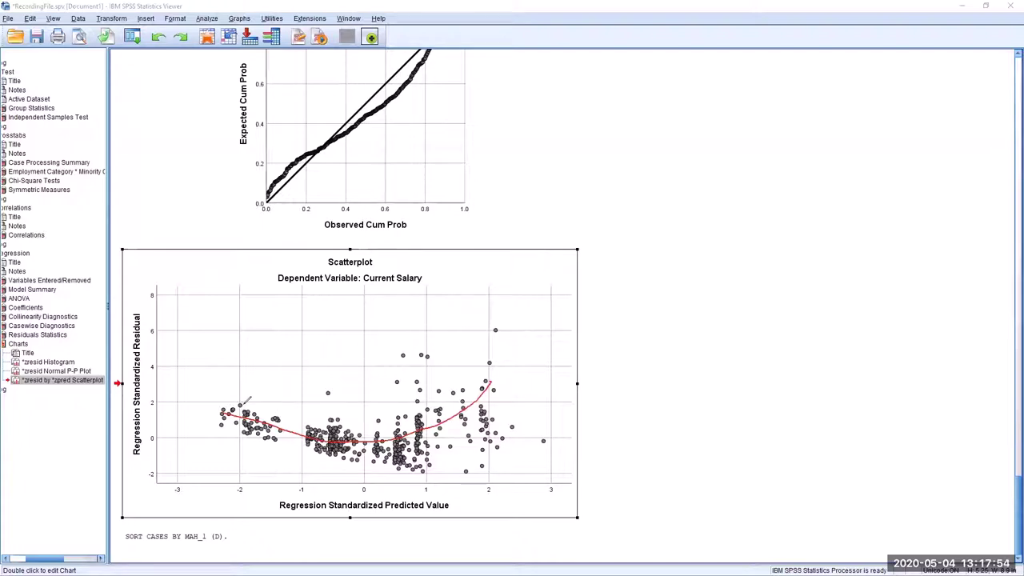
mouse_move(244, 401)
left_mouse_down()
mouse_move(211, 414)
mouse_move(246, 432)
mouse_move(250, 398)
mouse_move(366, 370)
mouse_move(515, 304)
left_mouse_up()
left_click_drag(244, 430, 532, 460)
left_click_drag(269, 431, 526, 481)
mouse_move(240, 400)
left_mouse_down()
mouse_move(329, 351)
mouse_move(504, 302)
left_mouse_up()
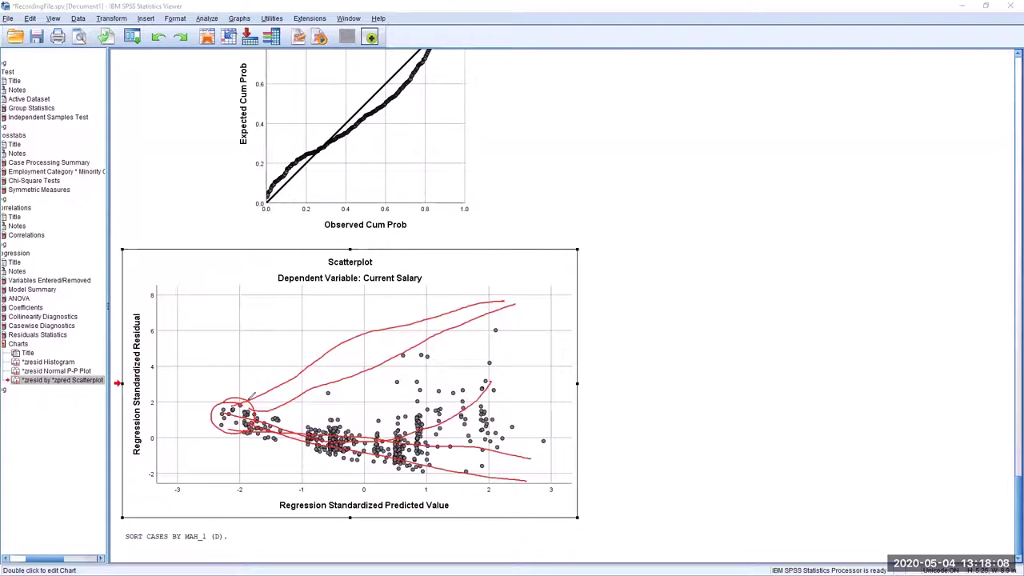
mouse_move(228, 383)
left_mouse_down()
mouse_move(516, 389)
mouse_move(514, 434)
mouse_move(400, 441)
mouse_move(264, 426)
mouse_move(216, 416)
mouse_move(263, 396)
mouse_move(228, 384)
mouse_move(216, 412)
left_mouse_up()
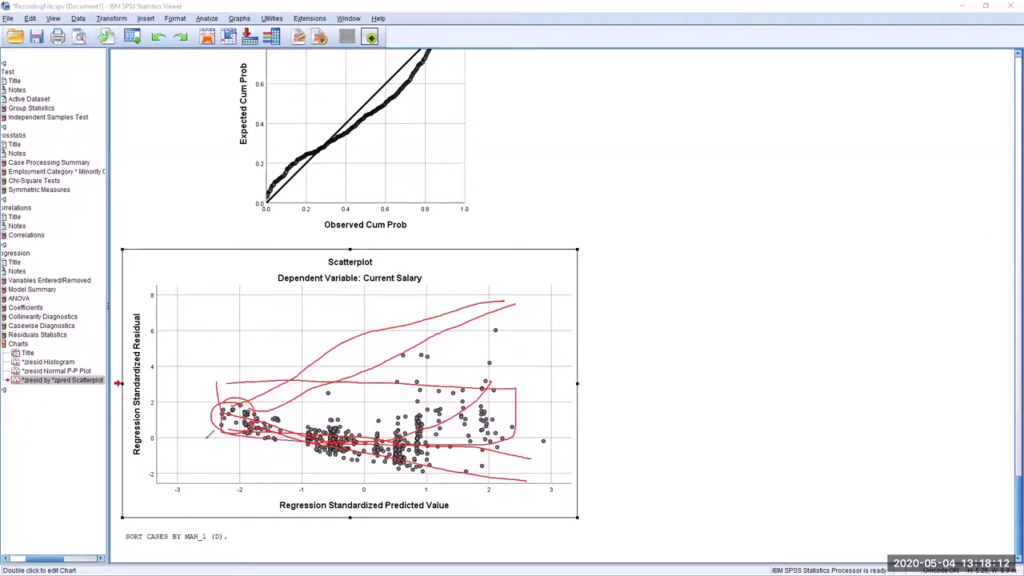
left_click_drag(166, 433, 170, 438)
key("e")
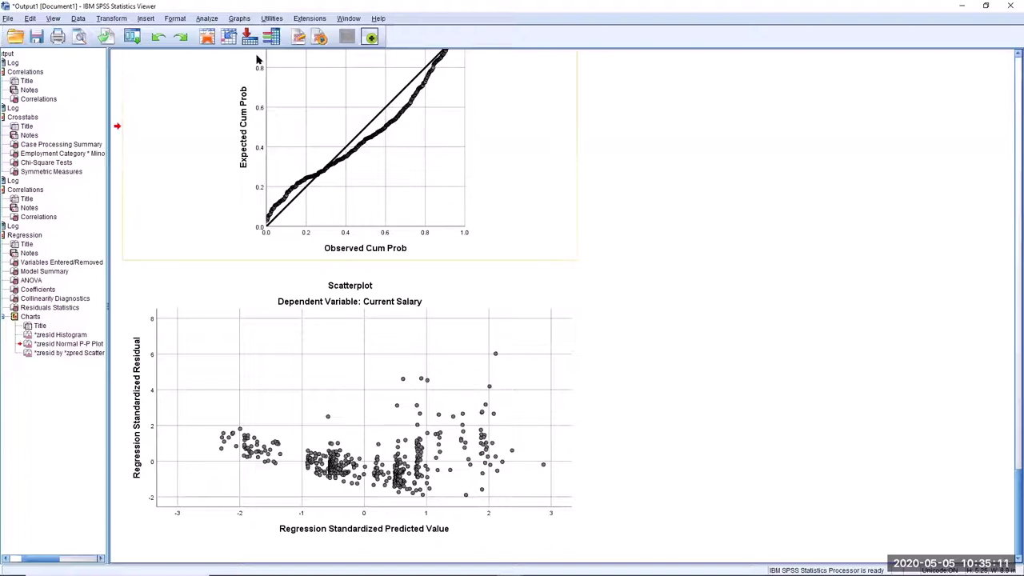
Step: Set up a univariate general linear model with Educational Level as the dependent variable
left_click(210, 20)
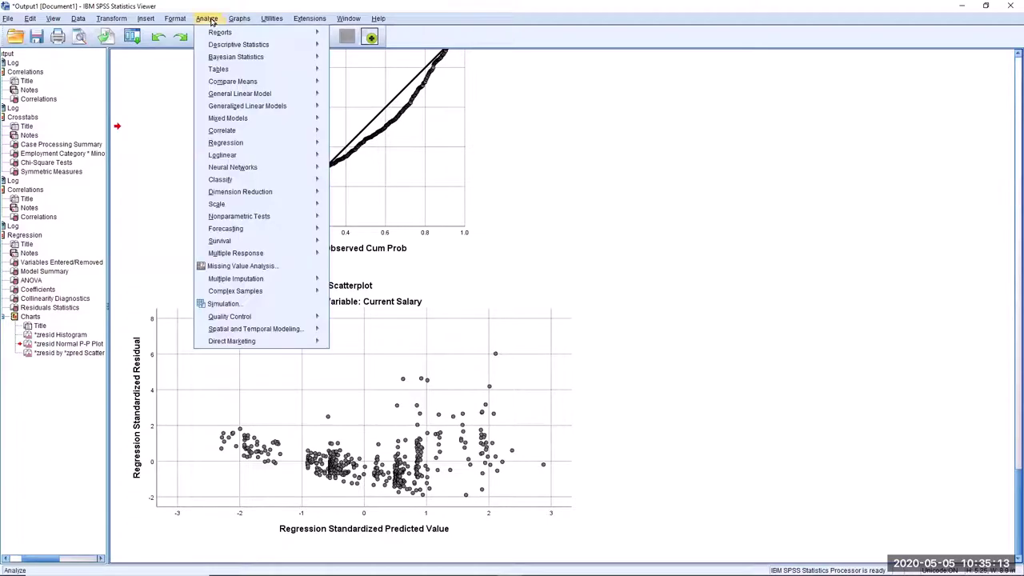
mouse_move(232, 83)
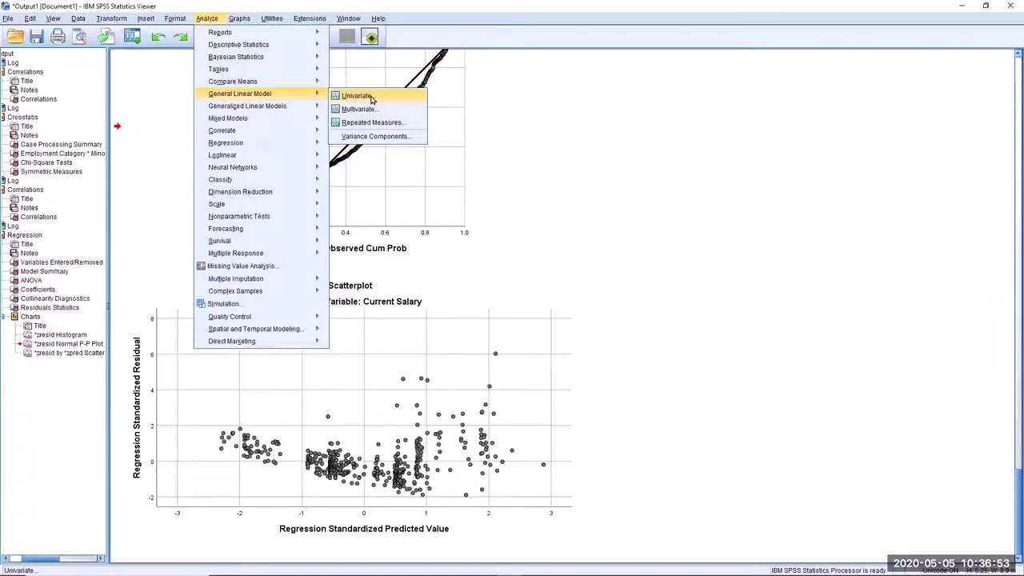
left_click(371, 98)
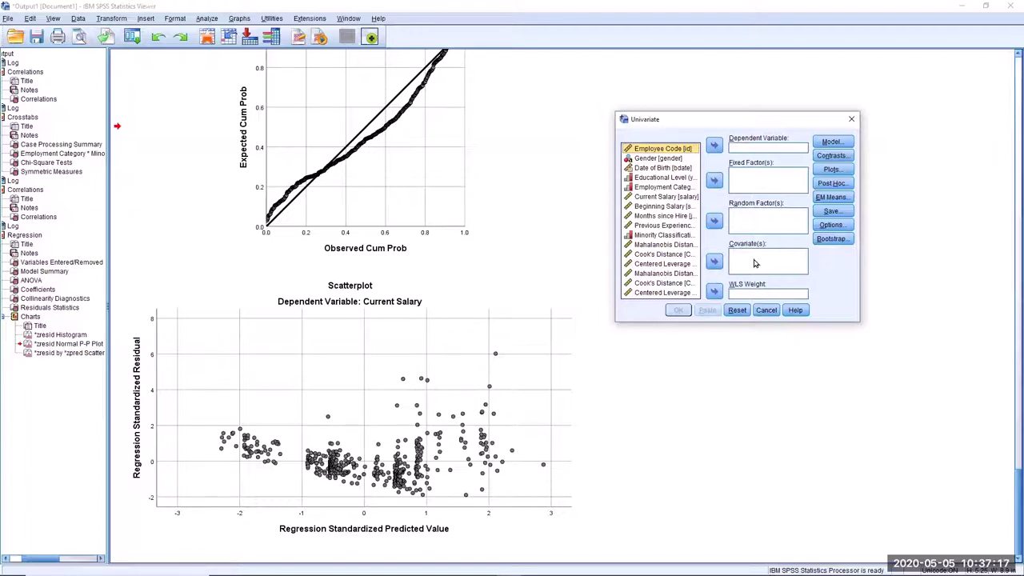
left_click(657, 178)
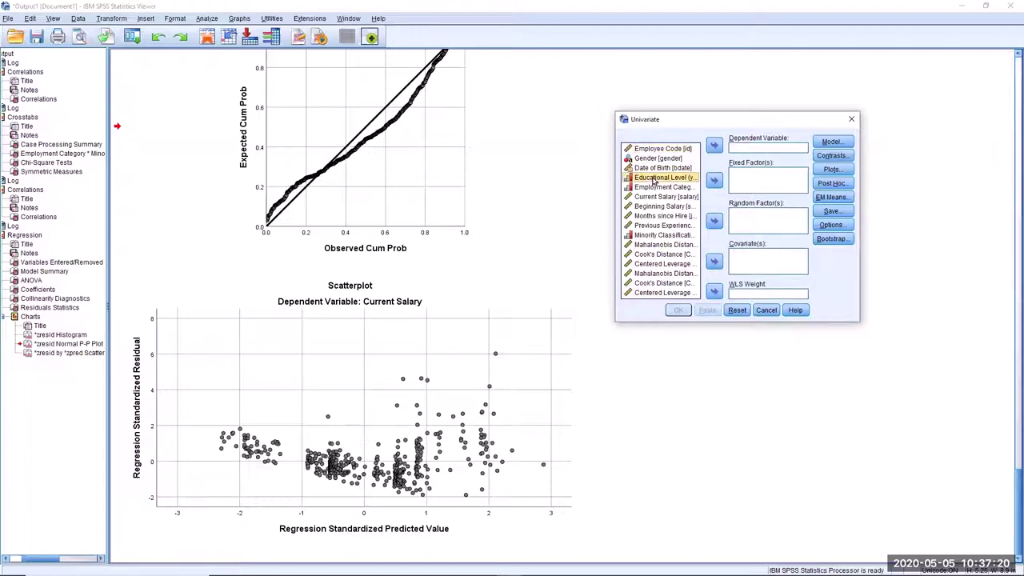
left_click(715, 145)
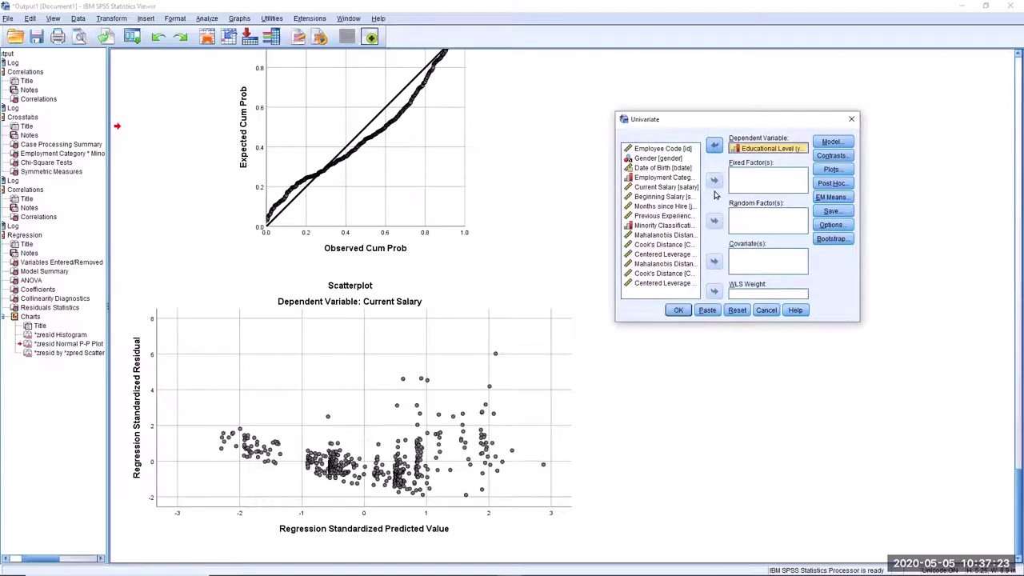
Step: Add Employment Category and Minority Classification as fixed factors of the univariate model
left_click(671, 178)
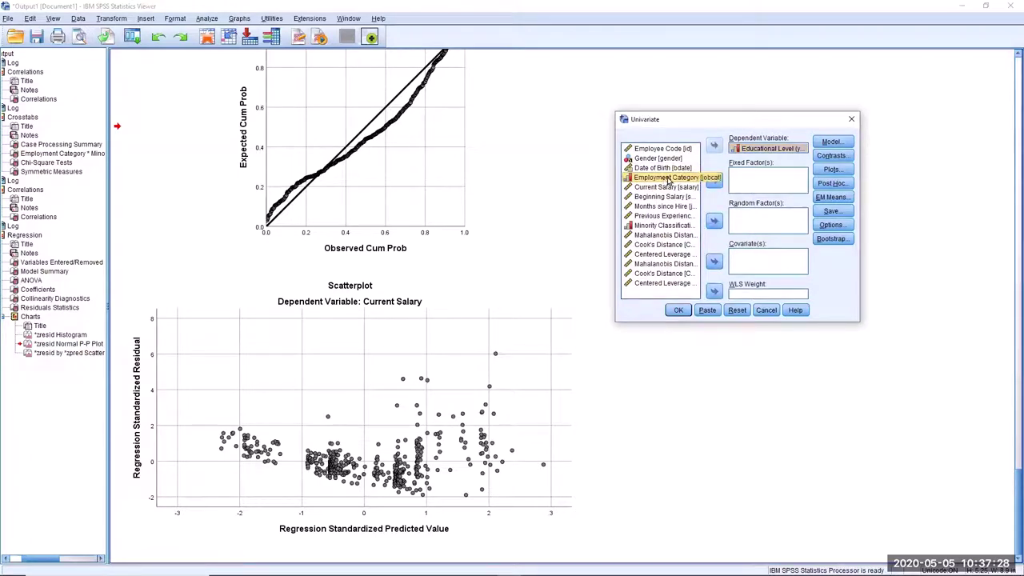
left_click(714, 183)
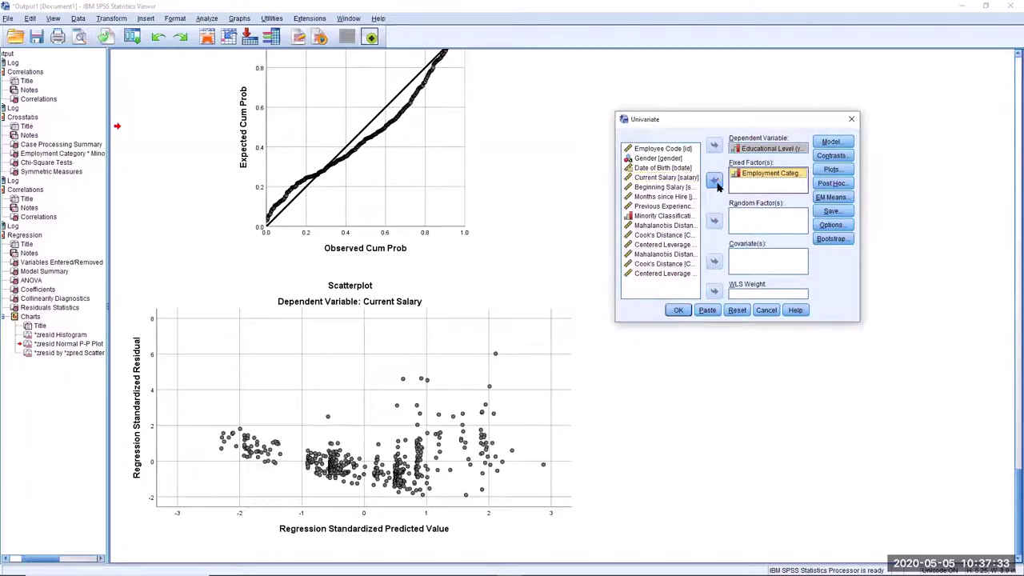
left_click(656, 216)
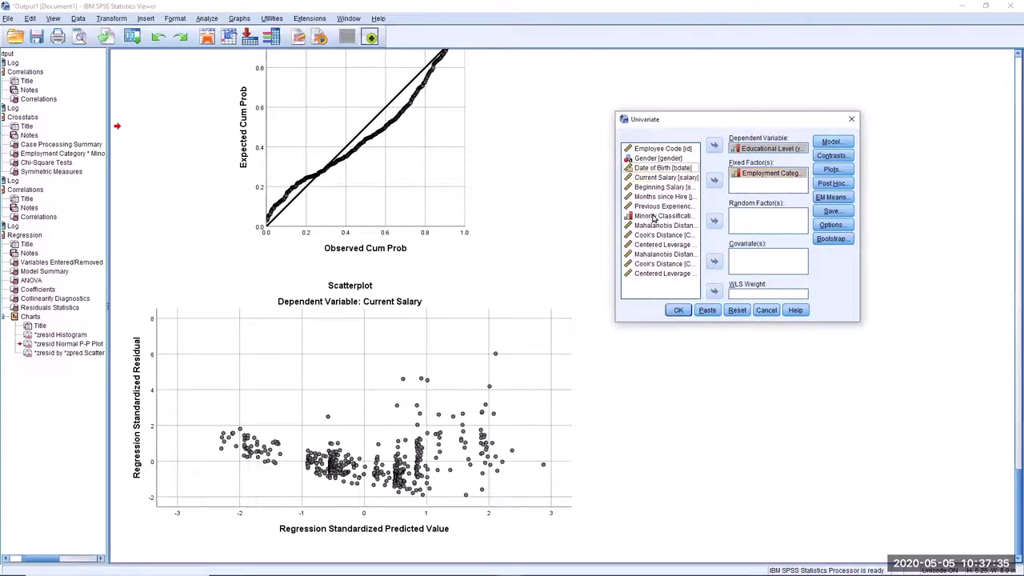
left_click(715, 180)
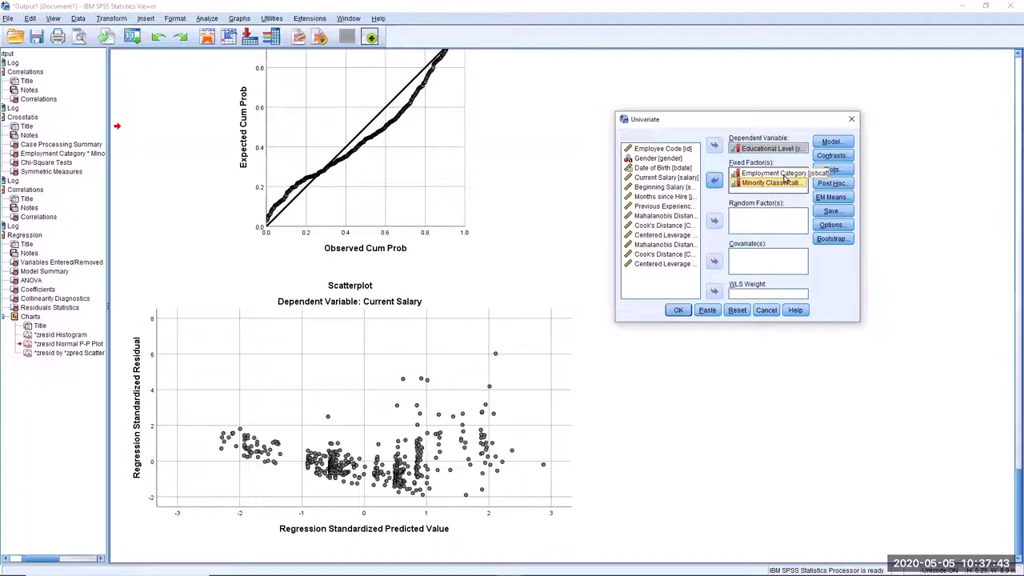
left_click(768, 174)
left_click(769, 183)
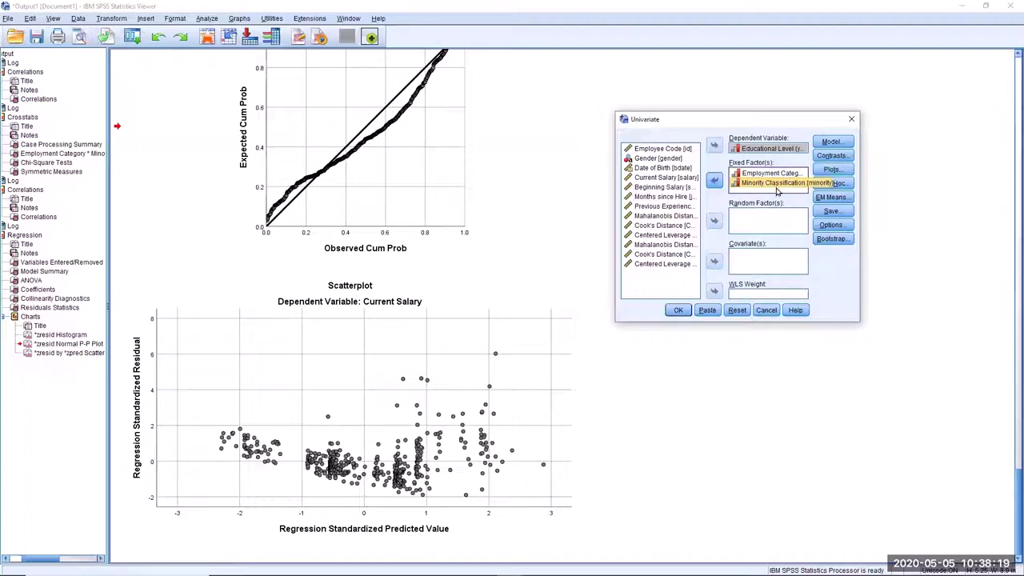
left_click(787, 175)
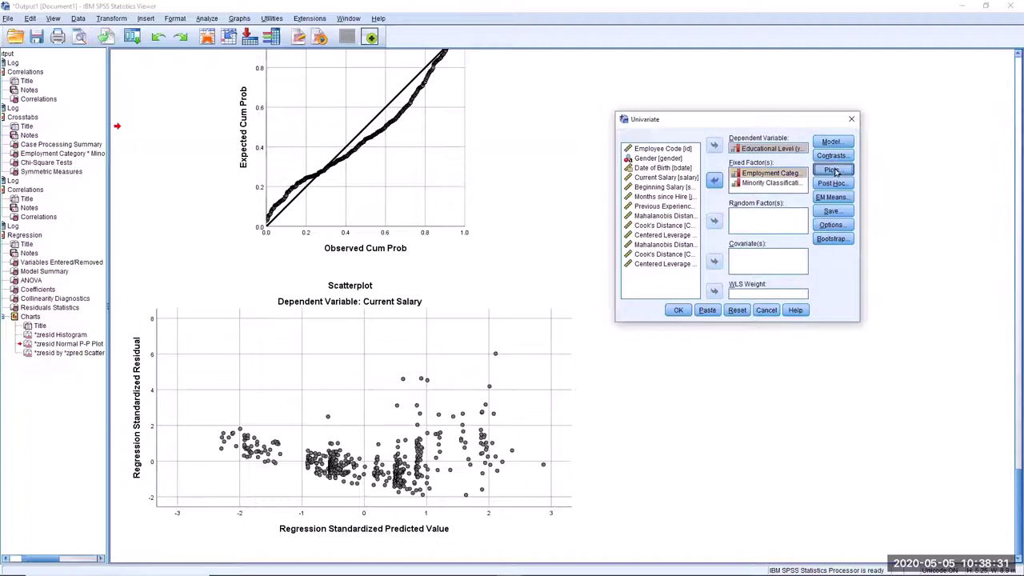
Step: Add a profile plot with jobcat on the horizontal axis and minority as separate lines
left_click(832, 169)
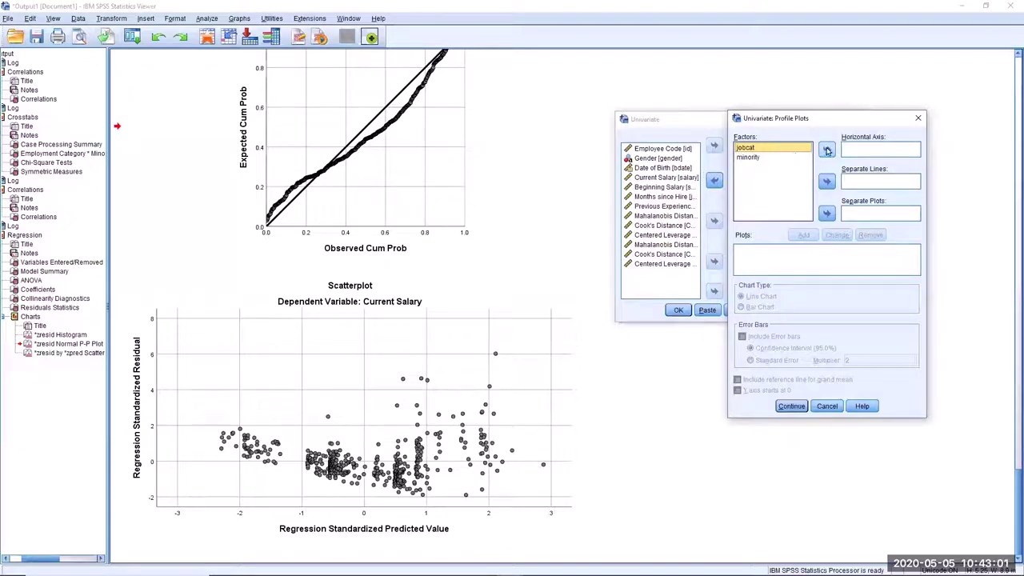
left_click(826, 151)
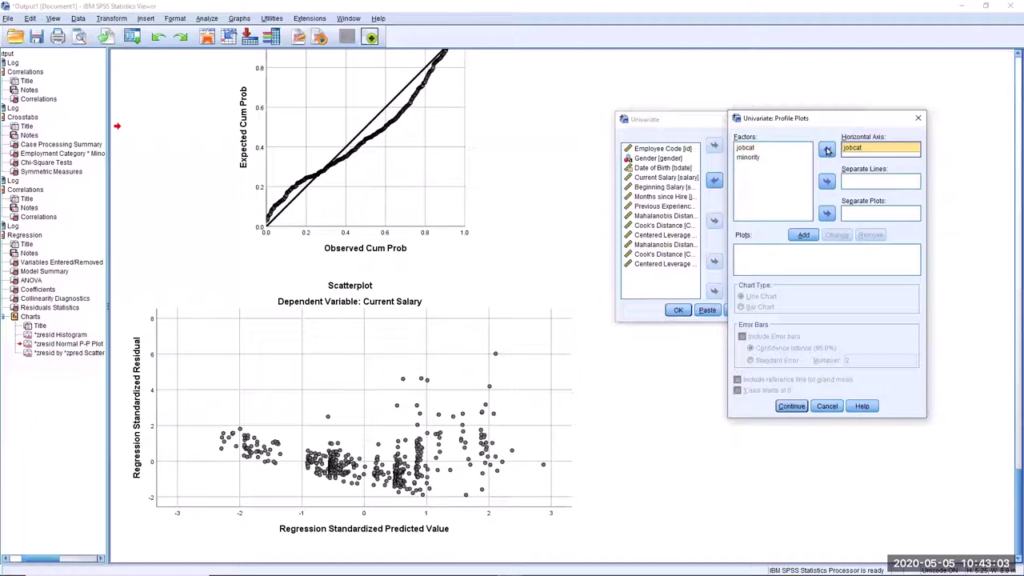
left_click(754, 157)
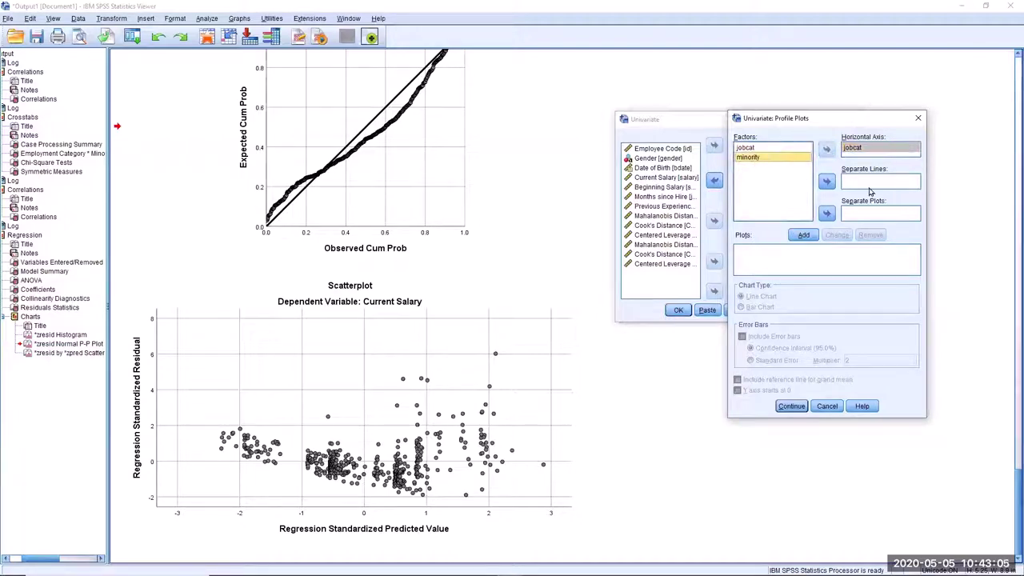
left_click(827, 181)
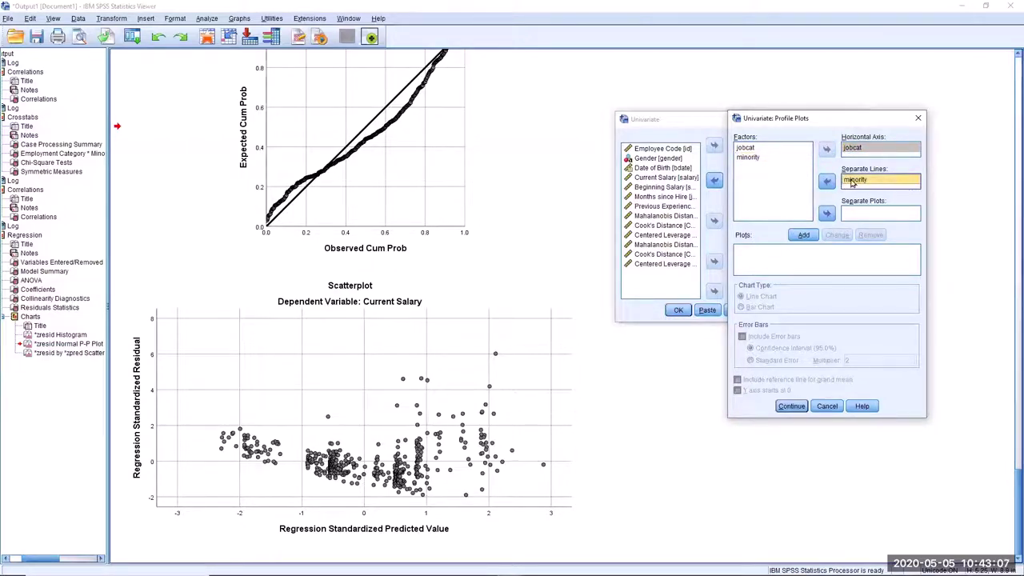
left_click(804, 235)
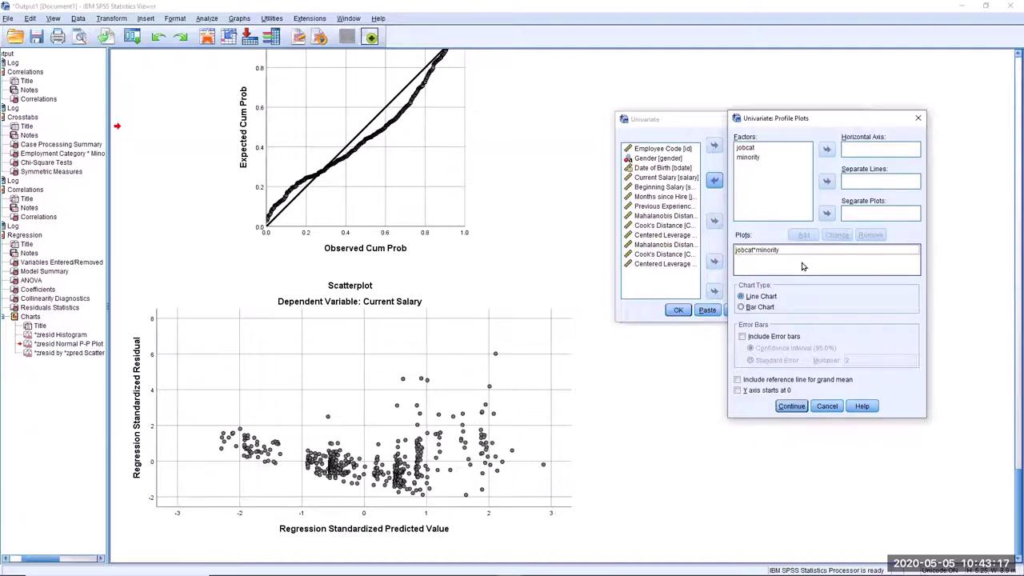
Step: Include standard error bars with a multiplier of 2 in the profile plot and accept the plot settings
left_click(742, 337)
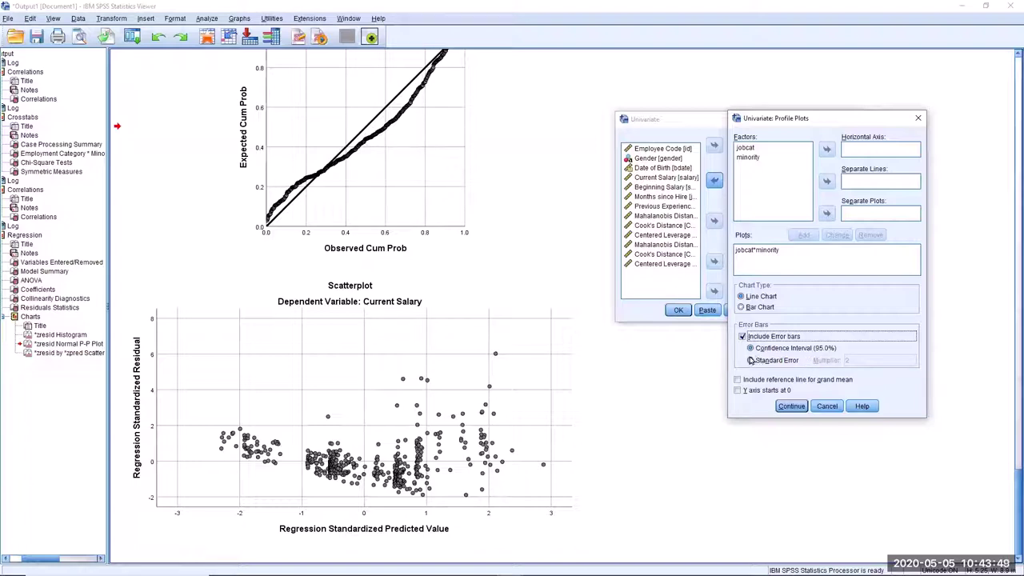
left_click(751, 361)
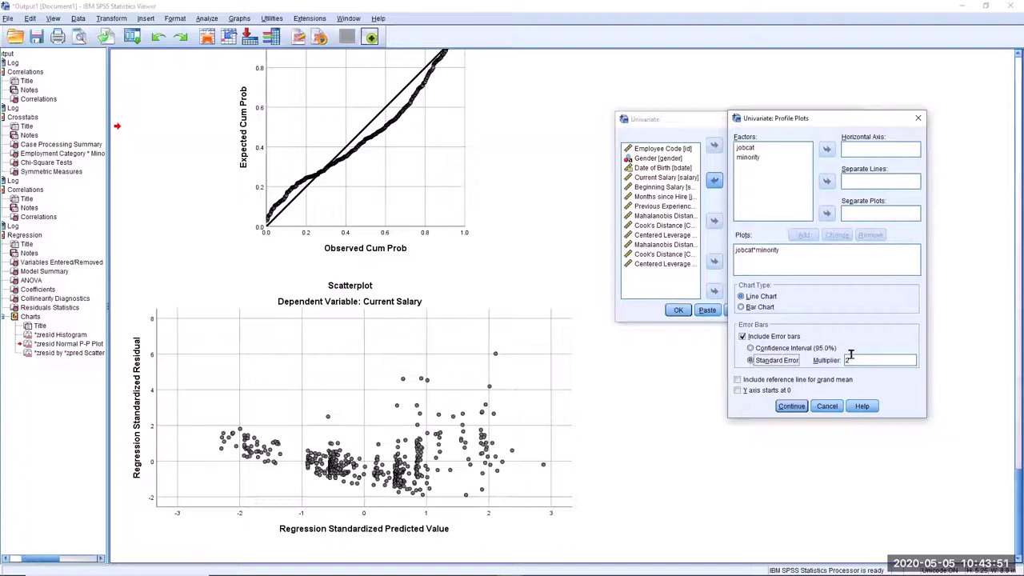
left_click(896, 360)
left_click(791, 407)
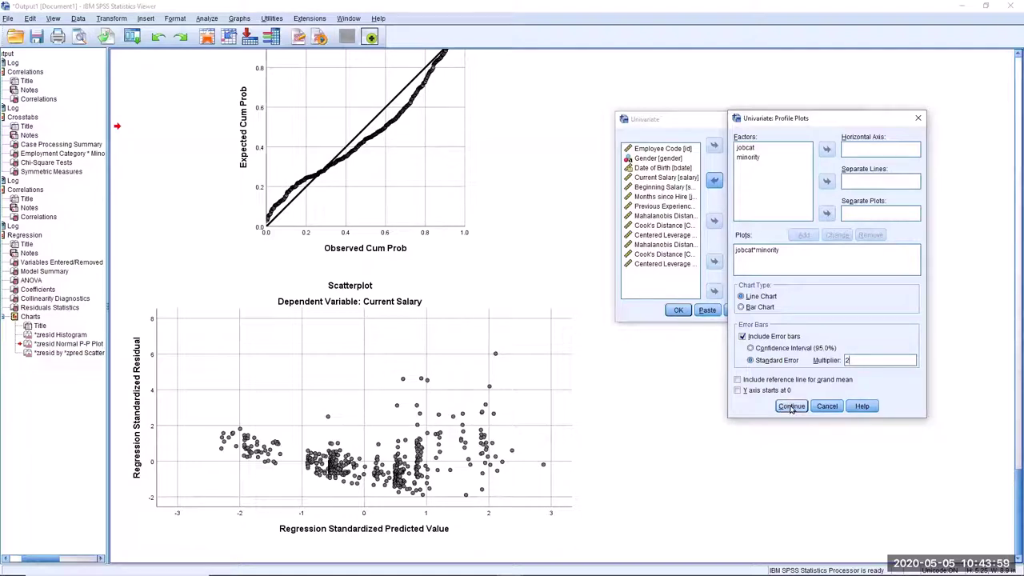
left_click(791, 407)
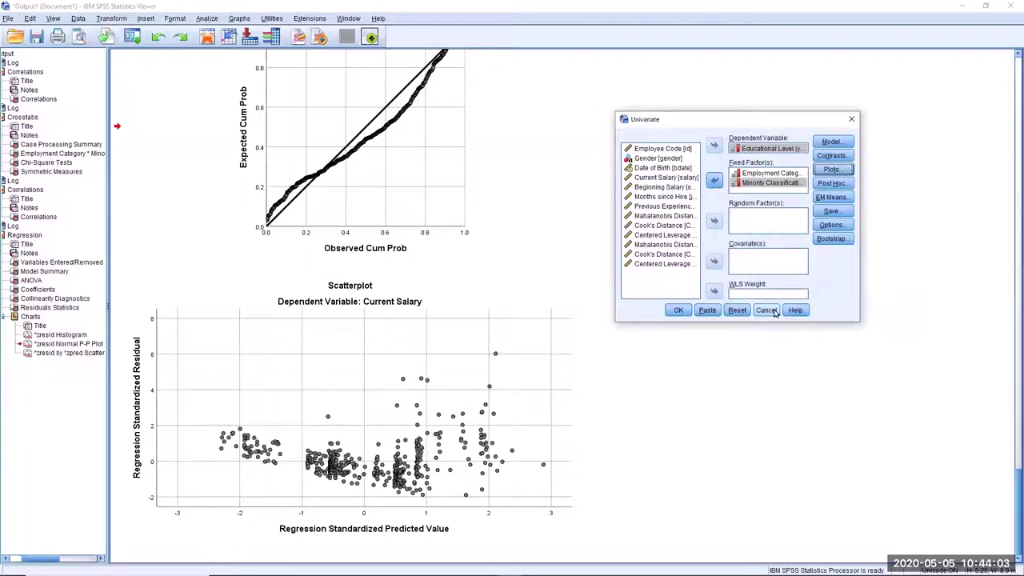
Step: Request Bonferroni and Tukey post hoc tests for jobcat
left_click(832, 183)
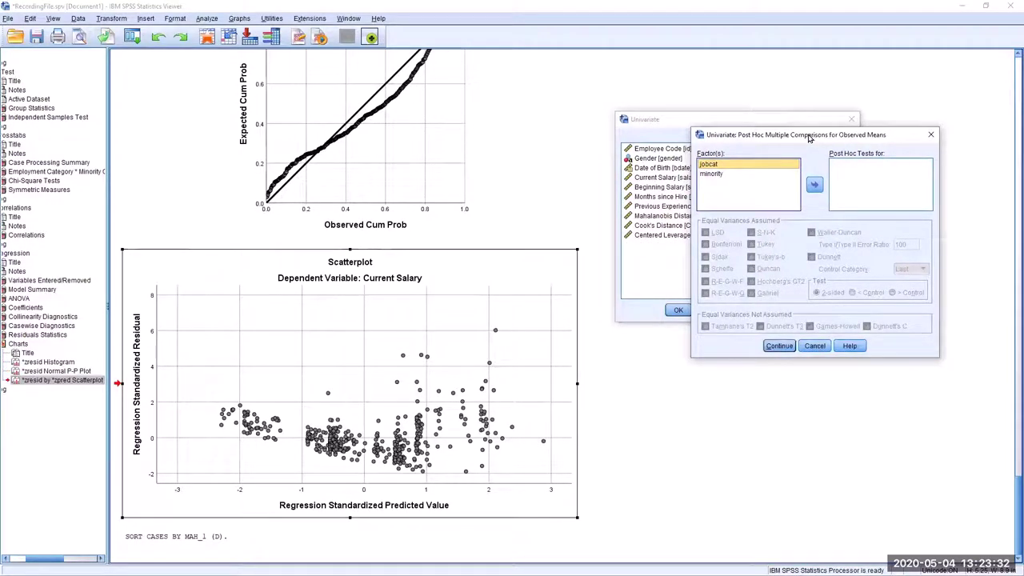
left_click(815, 185)
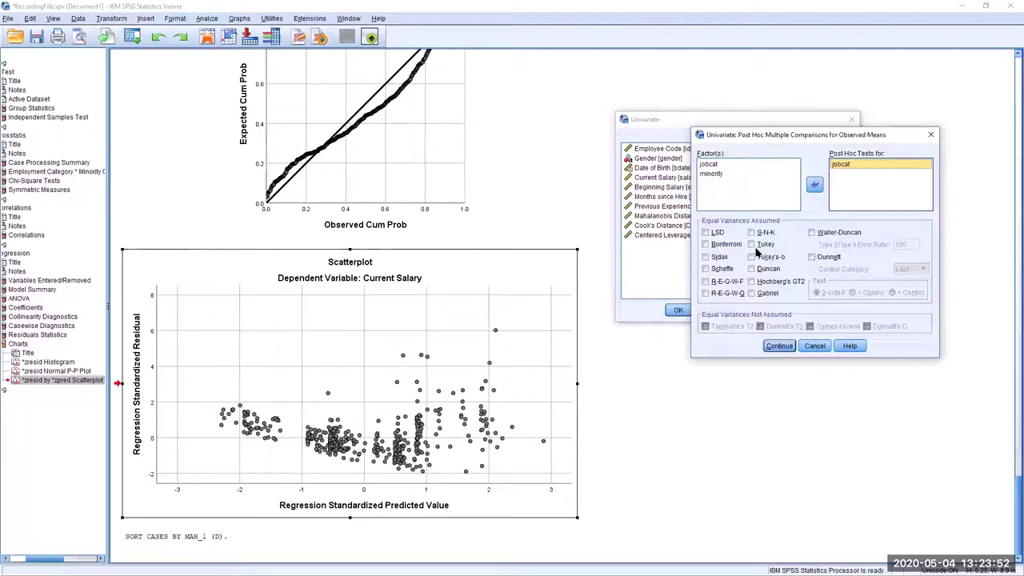
left_click(706, 245)
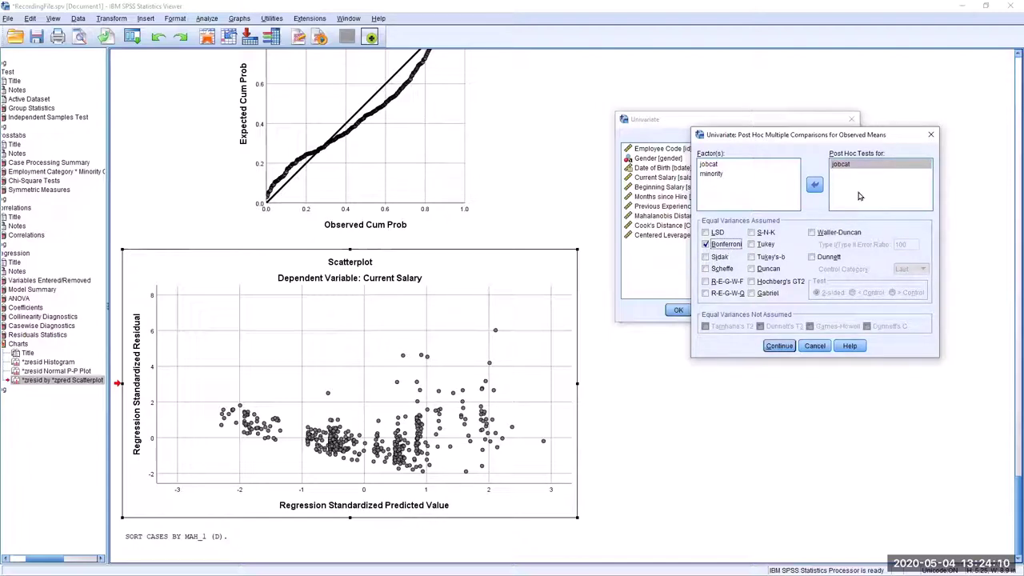
left_click(752, 246)
left_click(780, 347)
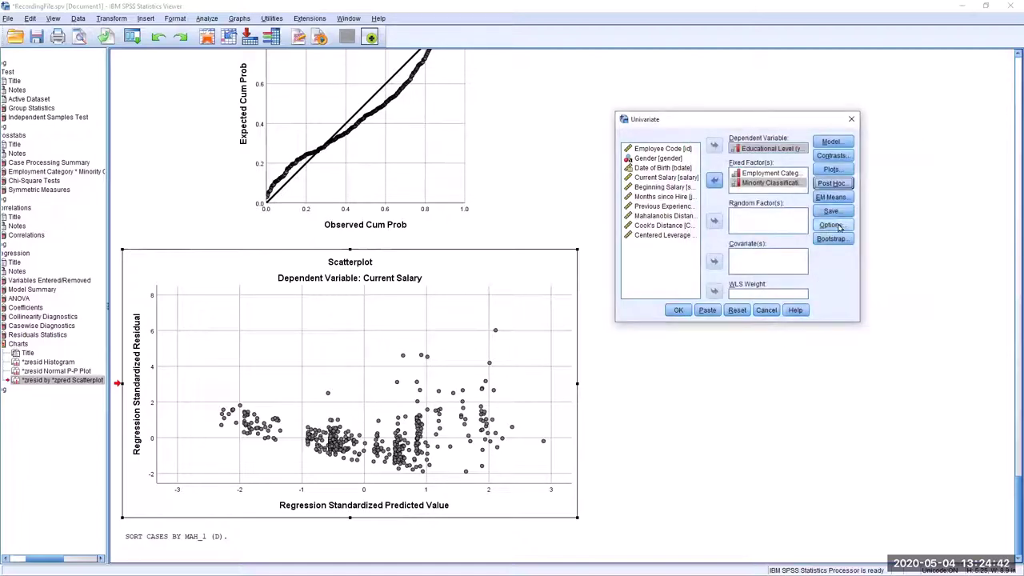
Step: Request descriptive statistics, estimates of effect size and homogeneity tests, and run the univariate analysis
left_click(832, 225)
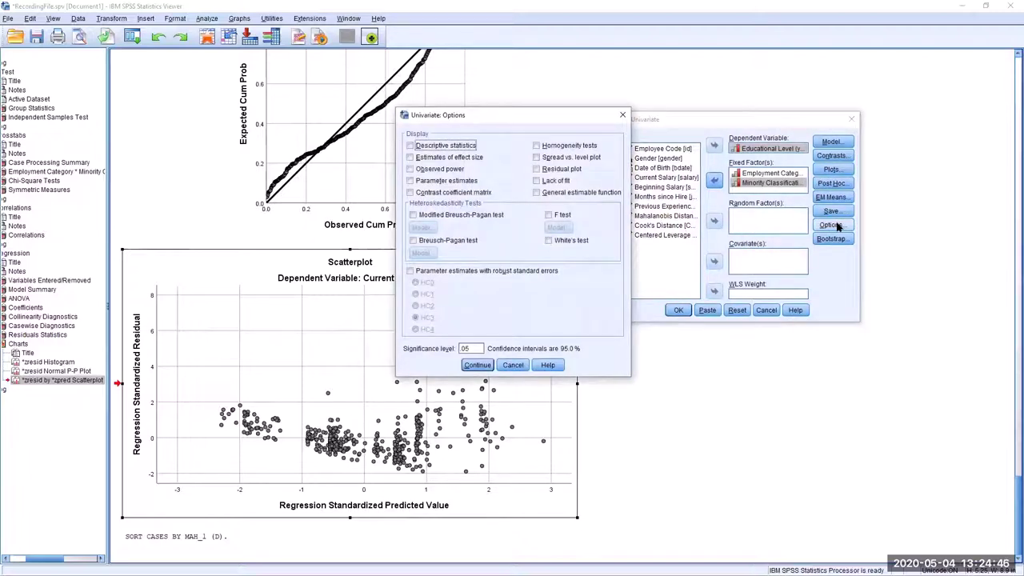
left_click(411, 149)
left_click(411, 159)
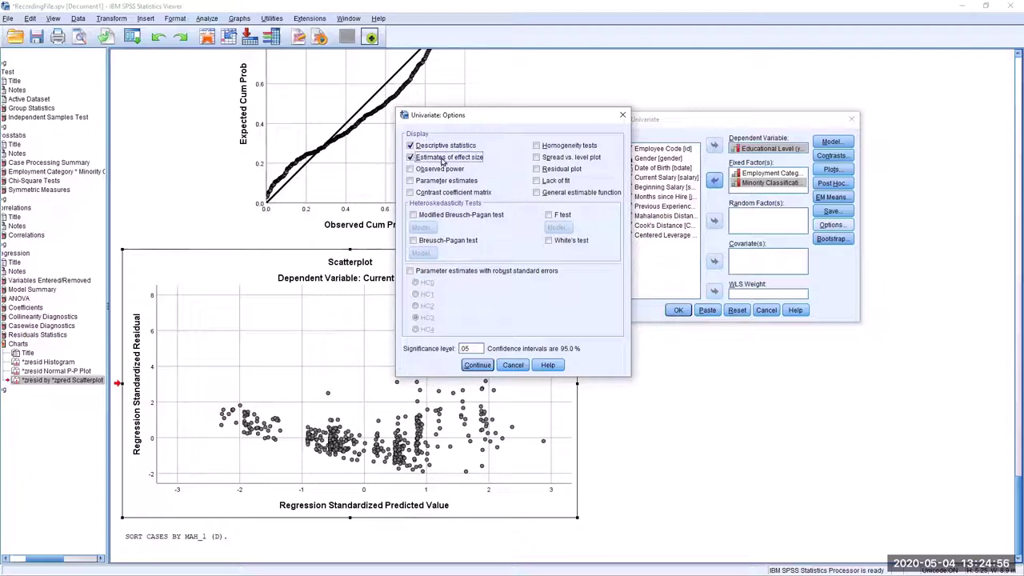
left_click(536, 147)
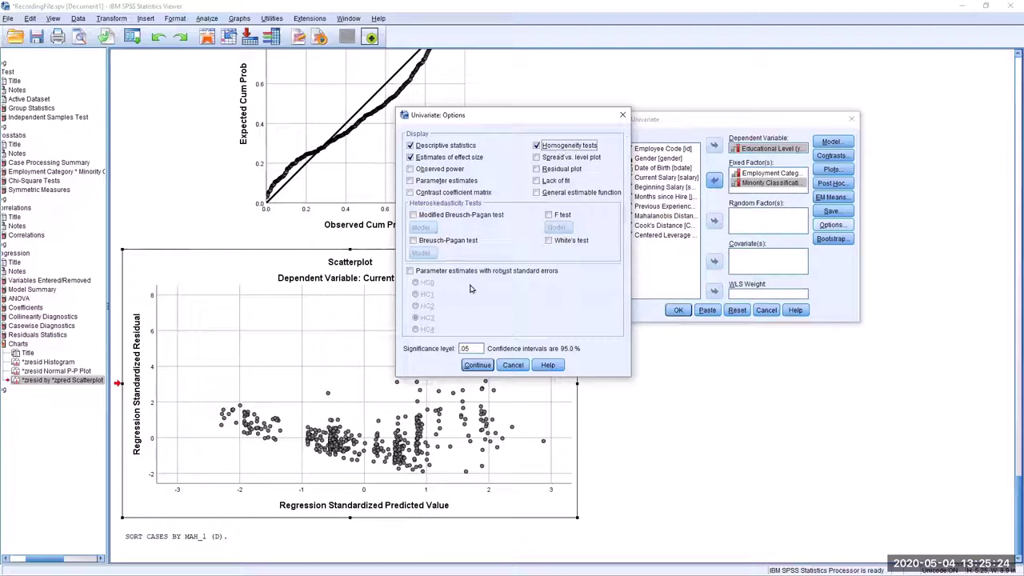
left_click(477, 365)
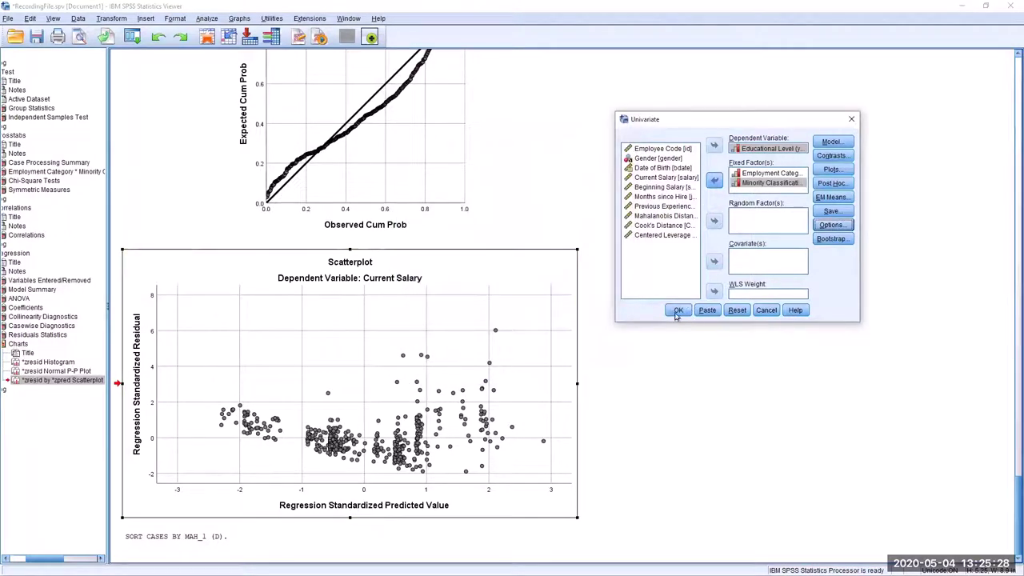
left_click(677, 312)
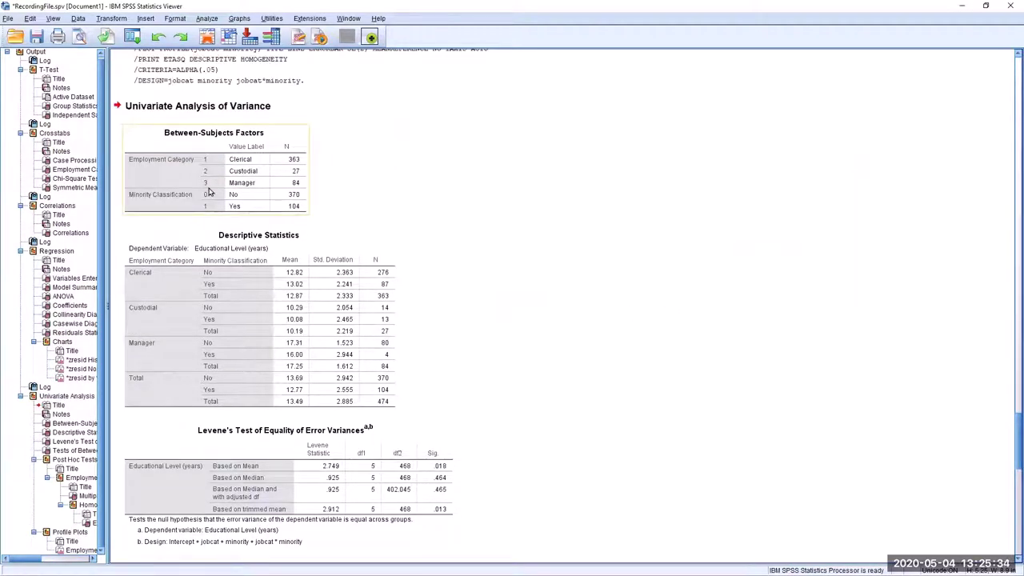
Step: Examine the group sizes in the Between-Subjects Factors table and the cell counts in the Descriptive Statistics table
left_click(209, 190)
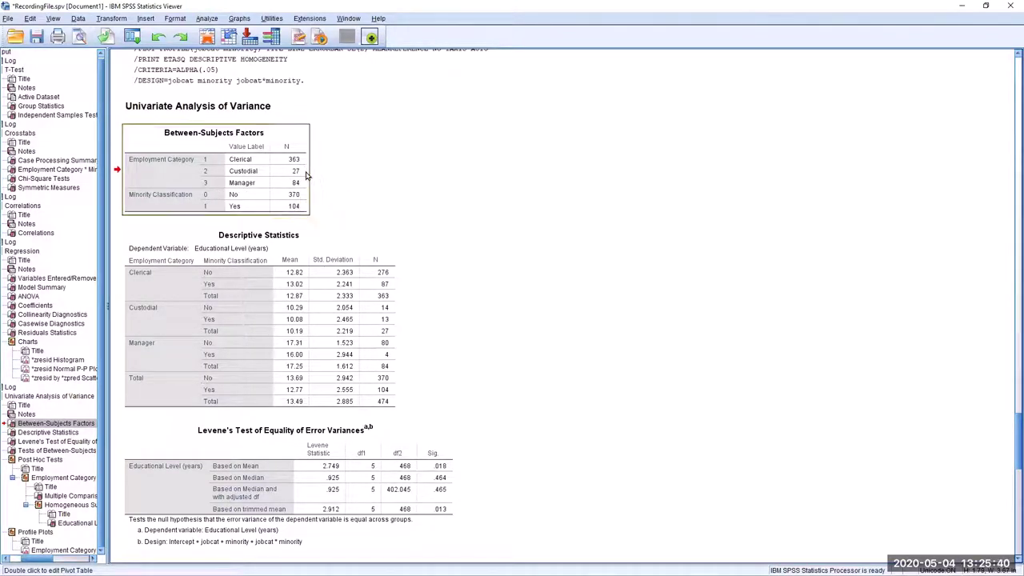
left_click_drag(308, 175, 345, 186)
left_click_drag(346, 185, 328, 203)
left_click_drag(328, 203, 328, 189)
left_click_drag(328, 189, 337, 178)
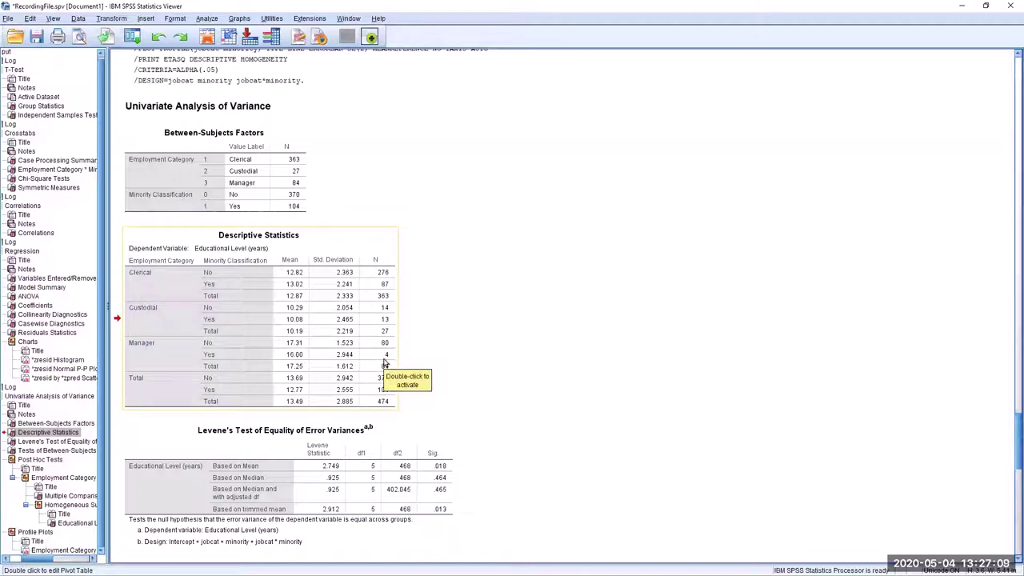
Step: Examine Levene's test of equality of error variances and the Tests of Between-Subjects Effects table
scroll(385, 360, "down", 3)
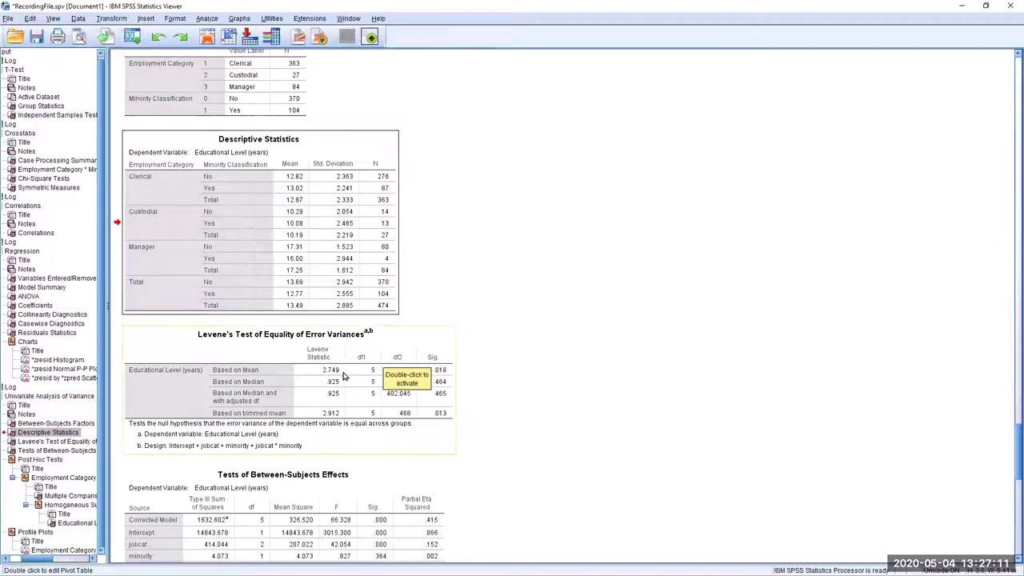
scroll(309, 296, "down", 3)
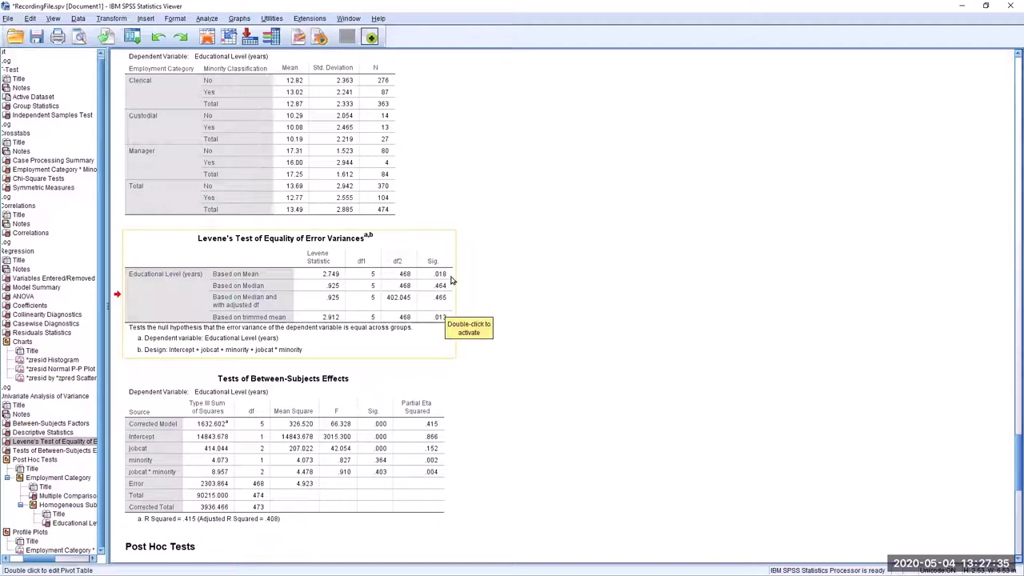
left_click(422, 291)
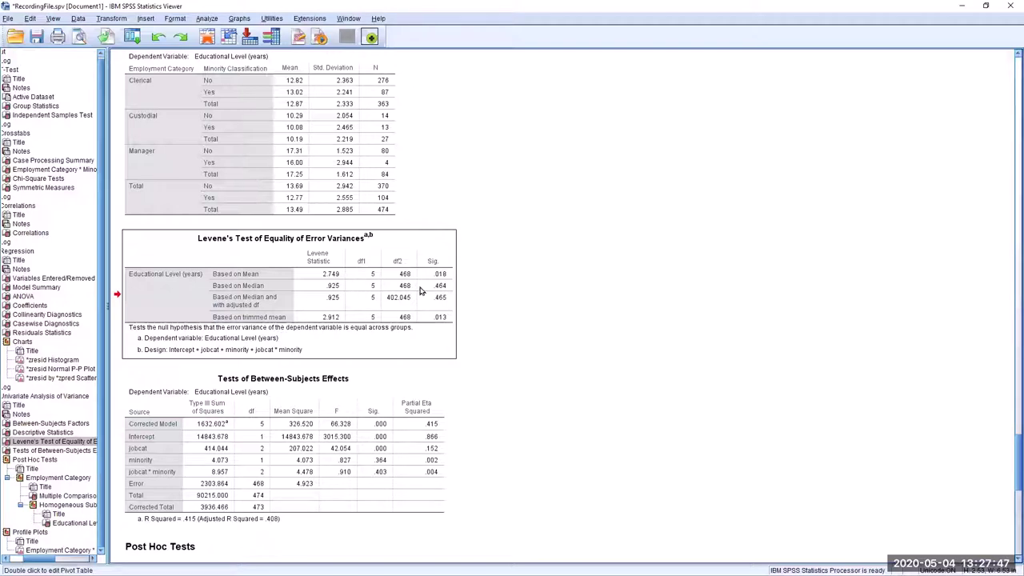
left_click_drag(422, 292, 496, 355)
left_click(354, 436)
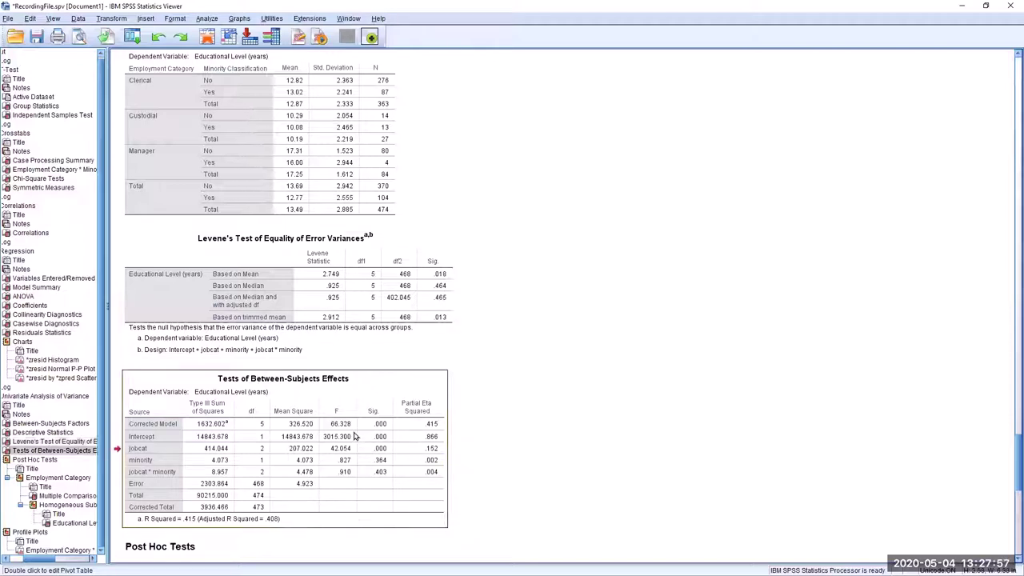
Step: Examine the F, significance and partial eta squared columns for jobcat, minority and their interaction in the Tests of Between-Subjects Effects table
scroll(355, 436, "down", 1)
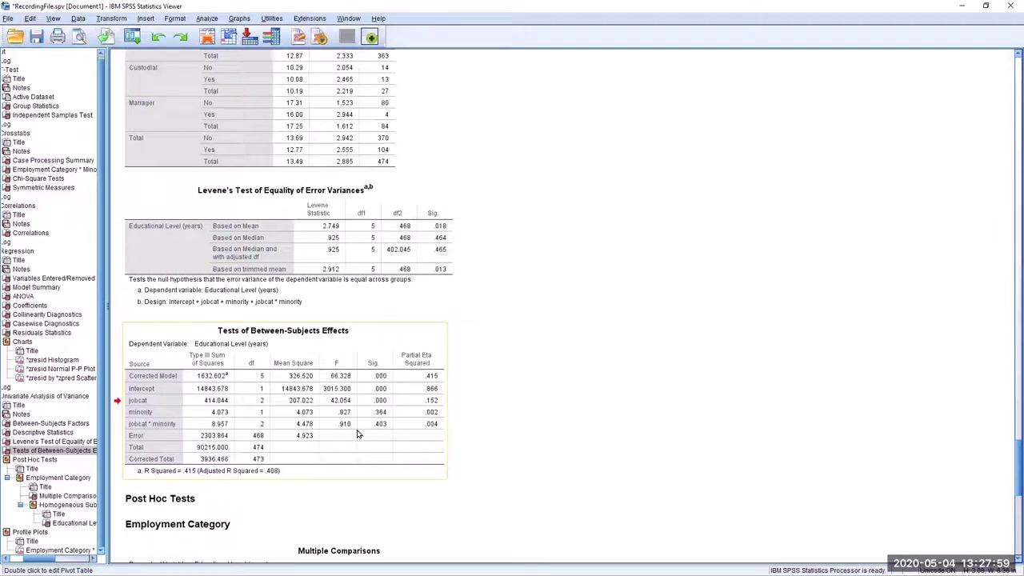
scroll(355, 436, "down", 3)
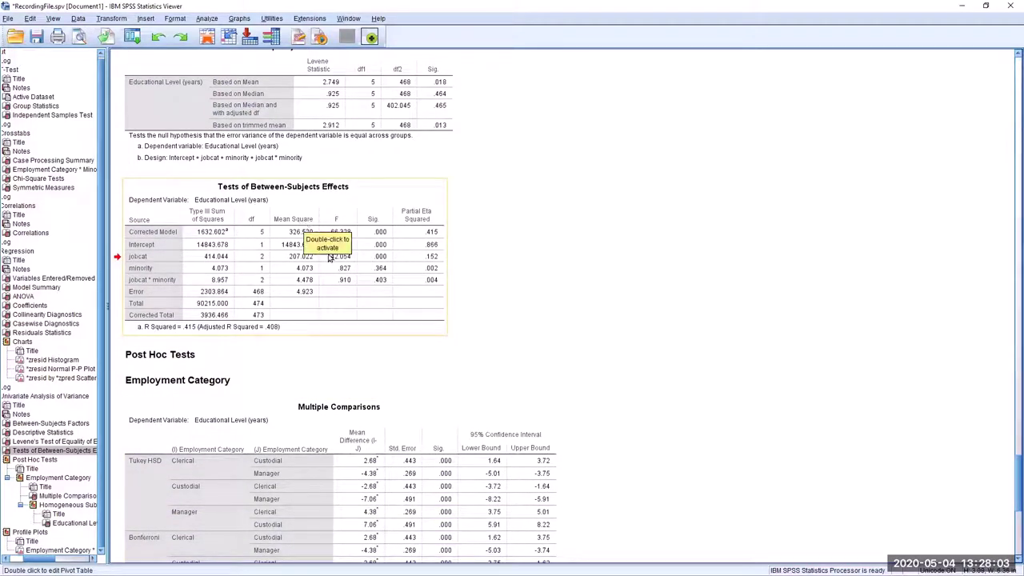
double_click(326, 306)
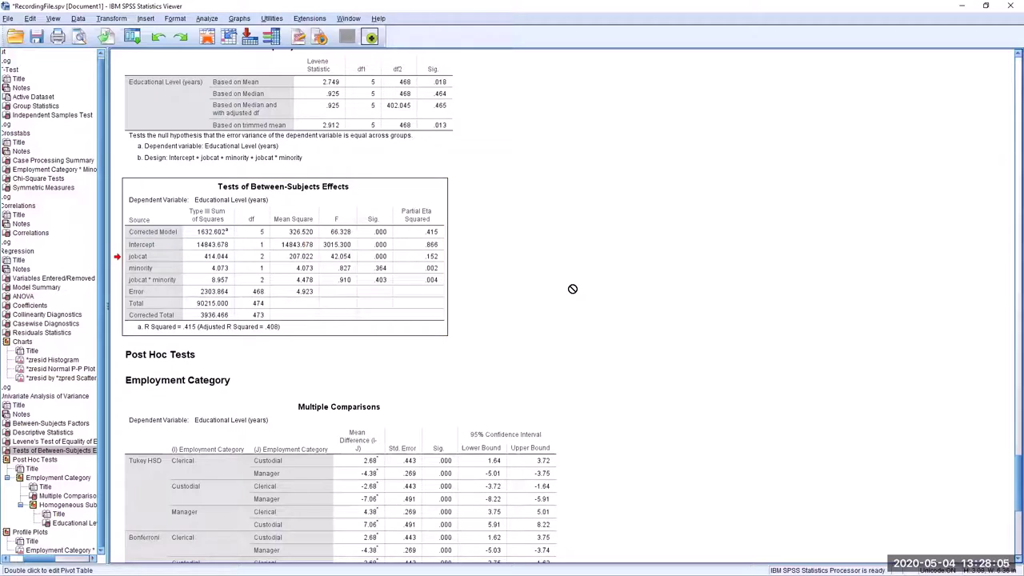
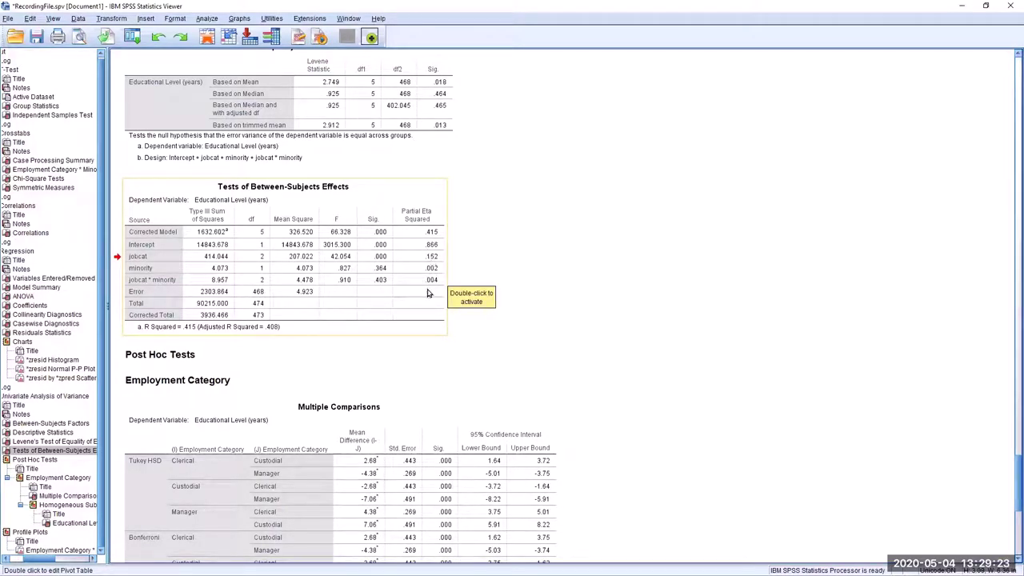
left_click(438, 293)
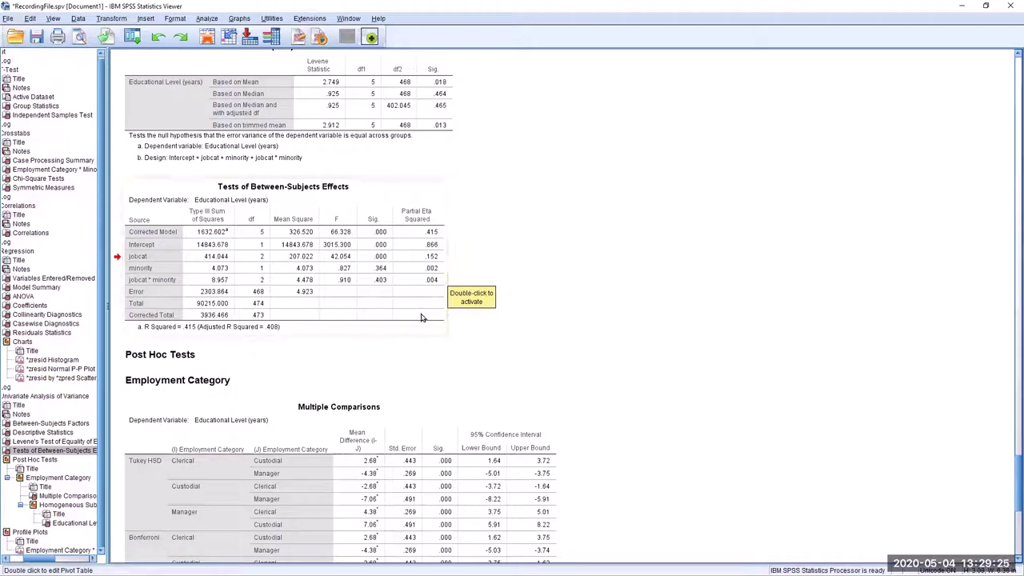
left_click(436, 215)
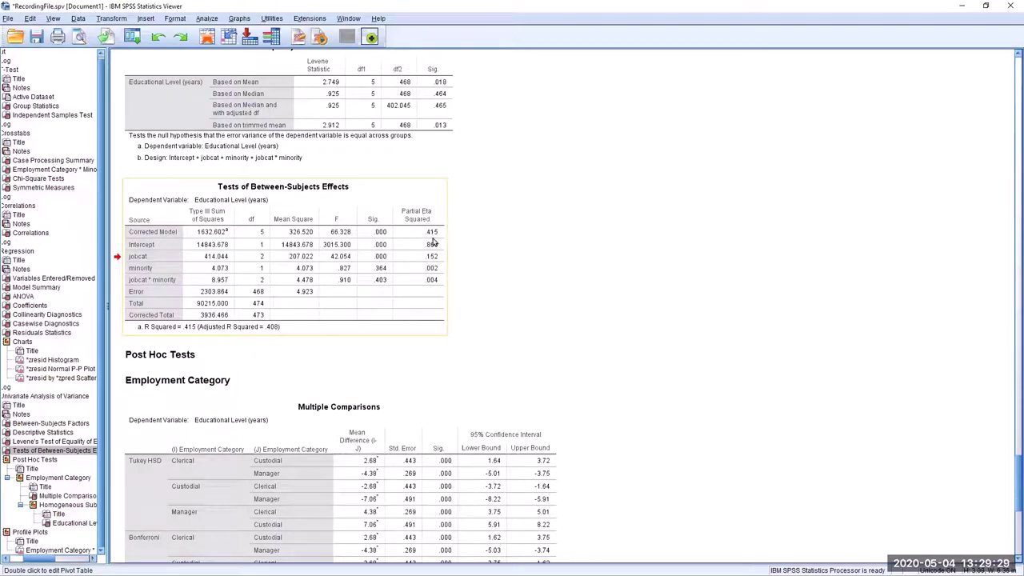
left_click(437, 264)
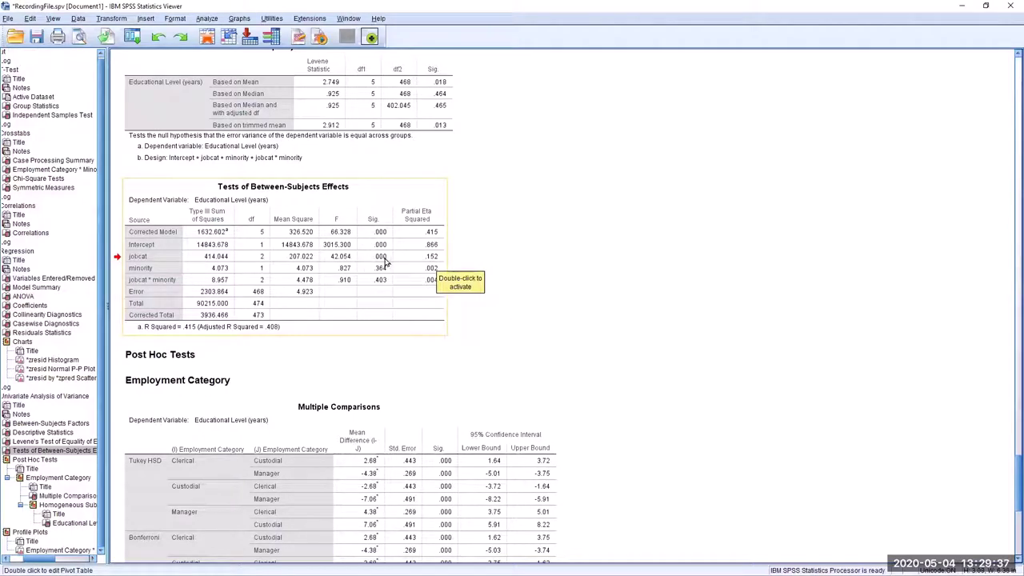
mouse_move(436, 267)
left_mouse_down()
mouse_move(459, 265)
mouse_move(440, 263)
left_mouse_up()
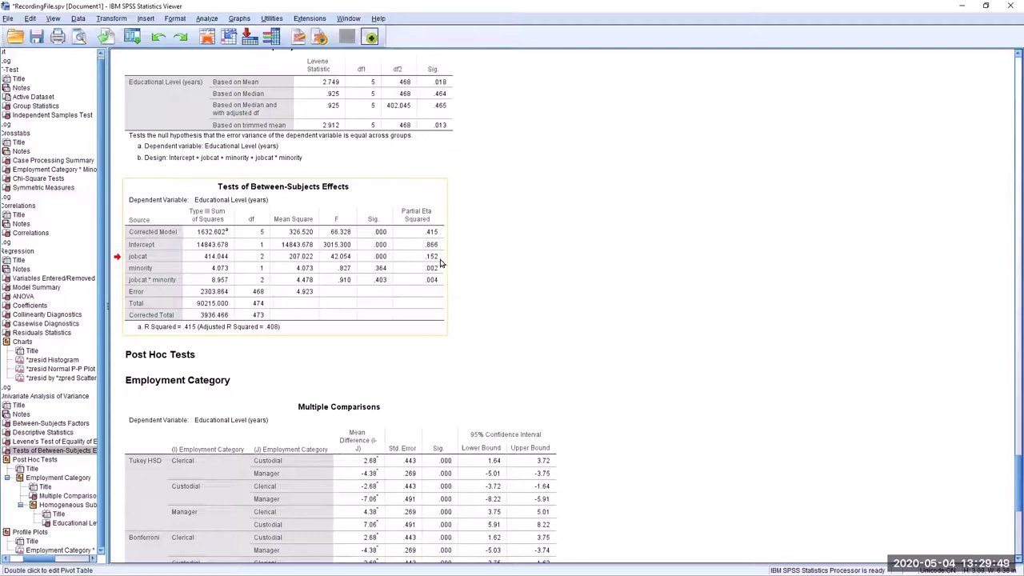
Step: Examine the Tukey HSD and Bonferroni pairwise comparisons of employment categories in the Multiple Comparisons table
scroll(322, 339, "down", 1)
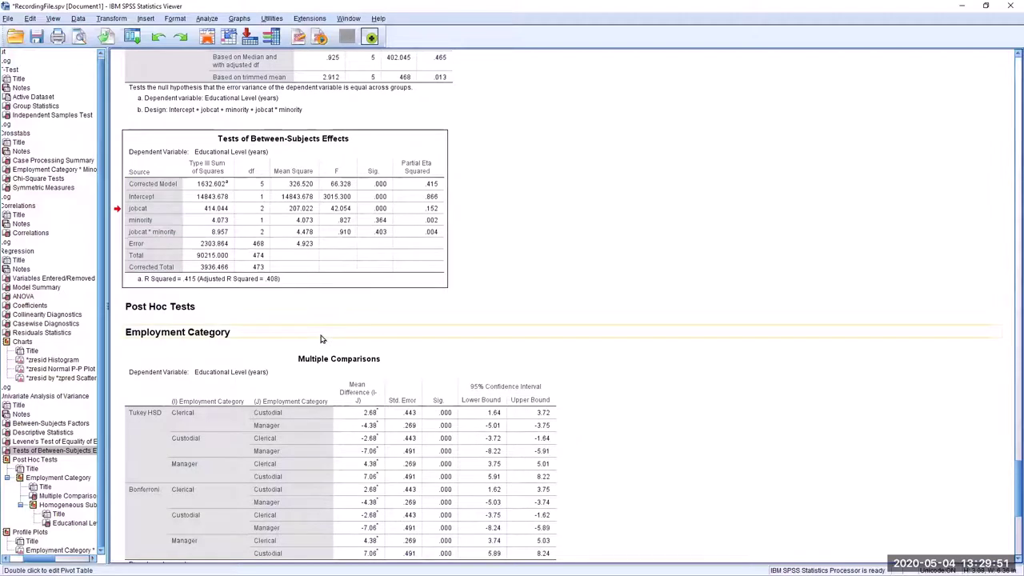
scroll(320, 339, "down", 3)
left_click(325, 350)
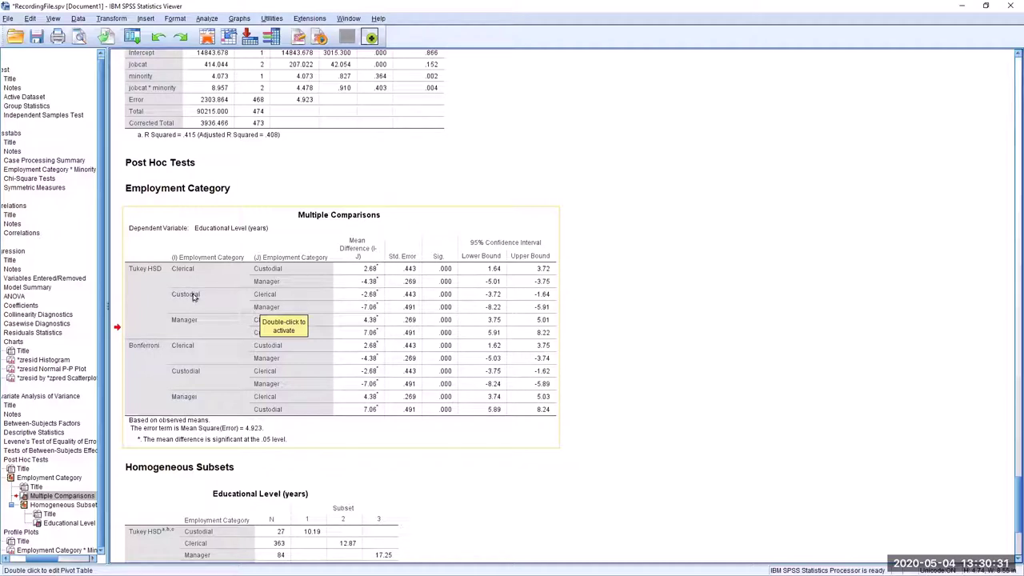
double_click(157, 272)
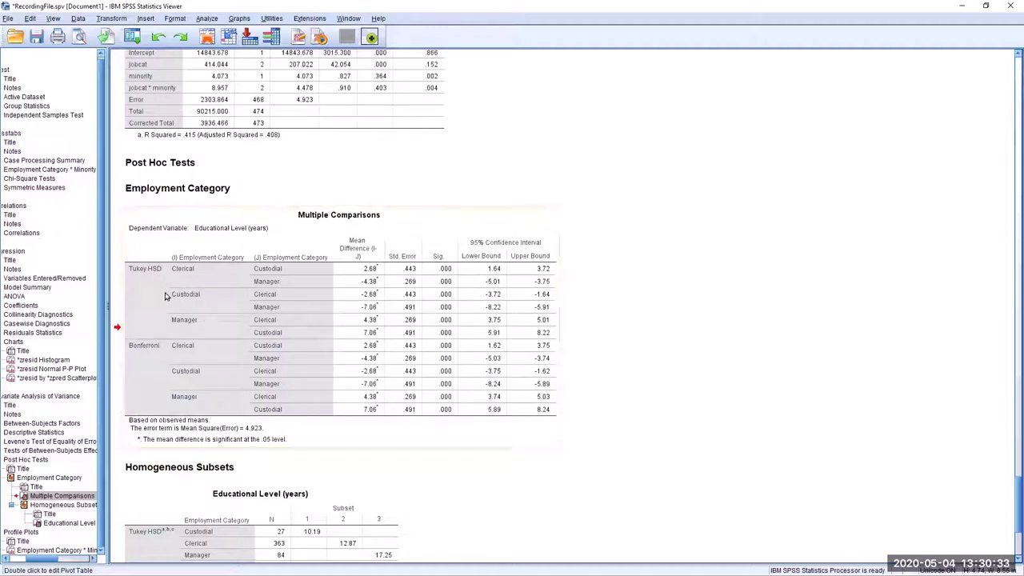
left_click(164, 291)
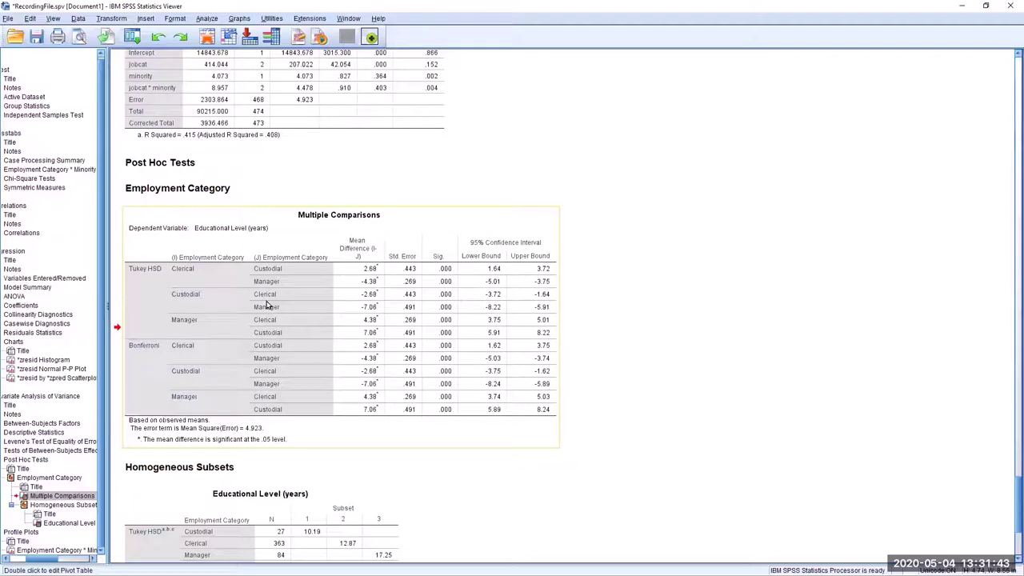
scroll(267, 307, "up", 3)
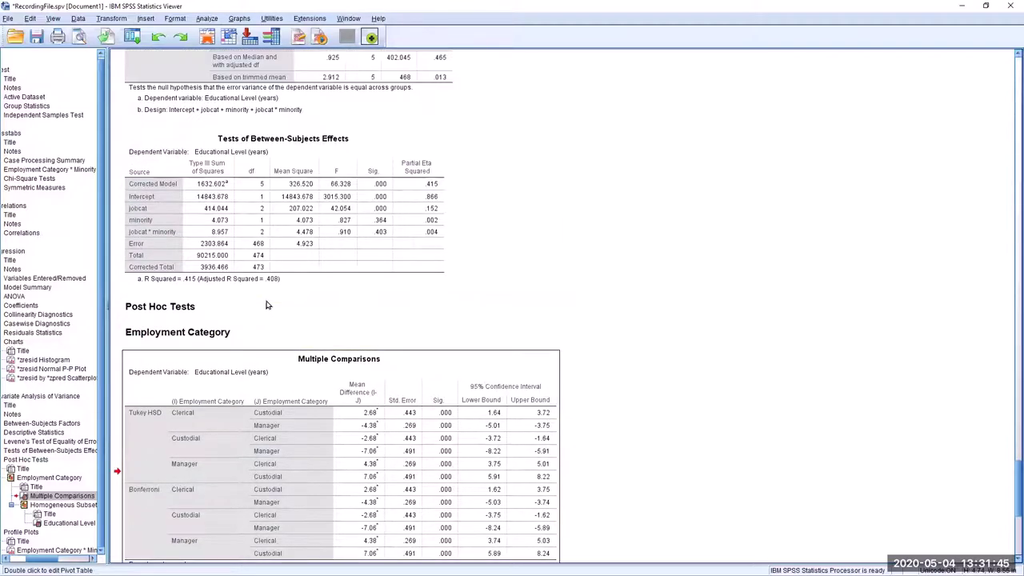
scroll(267, 307, "down", 2)
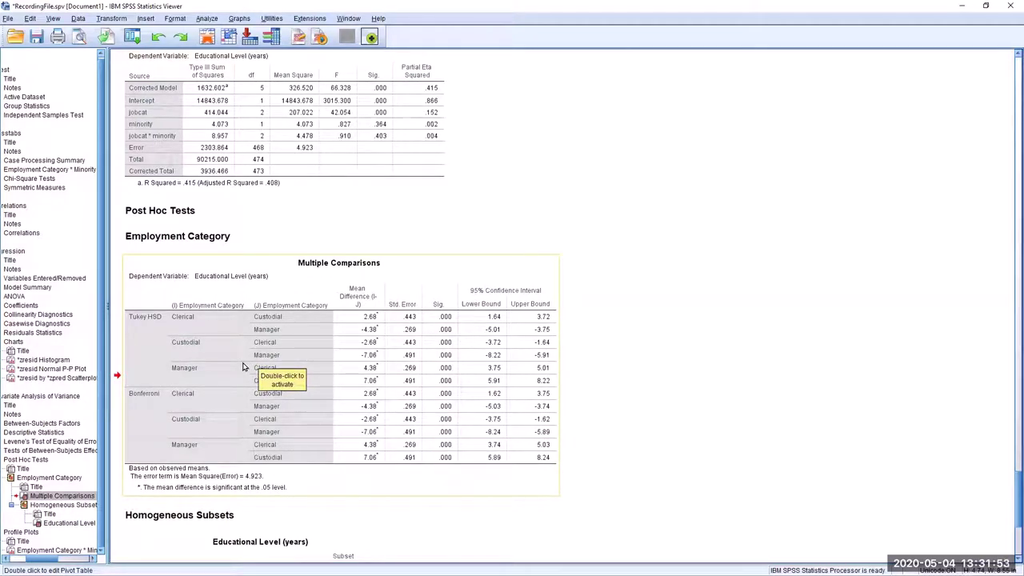
Step: Review the Homogeneous Subsets table and the profile plot of estimated marginal means of educational level by employment category and minority classification
scroll(317, 348, "down", 3)
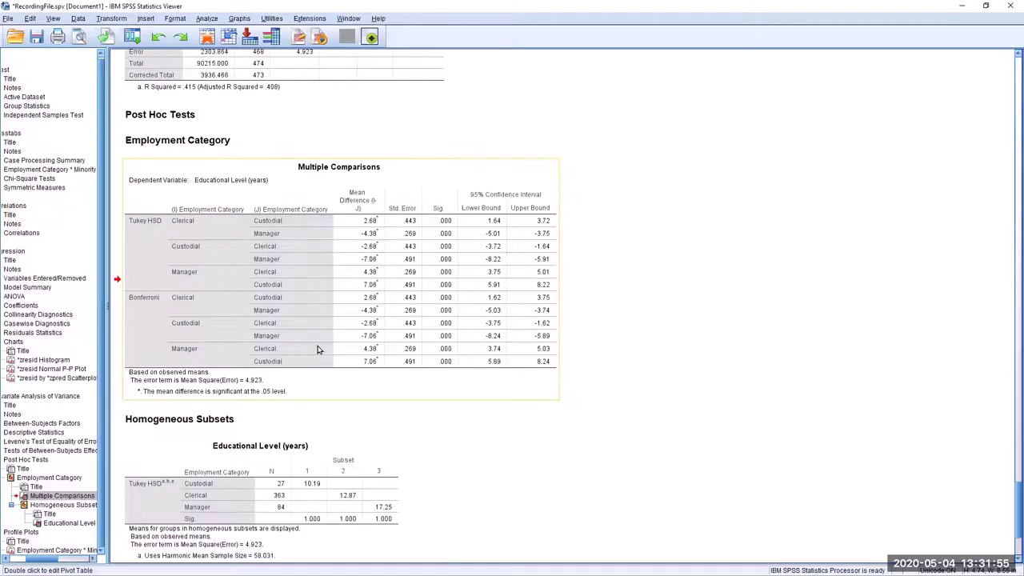
scroll(317, 350, "down", 3)
left_click(313, 436)
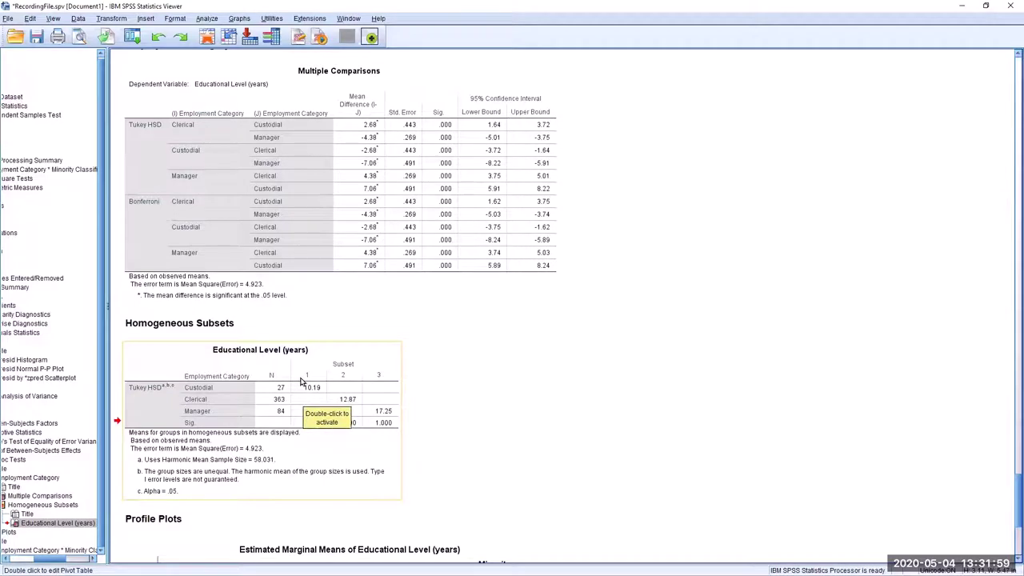
scroll(302, 382, "down", 8)
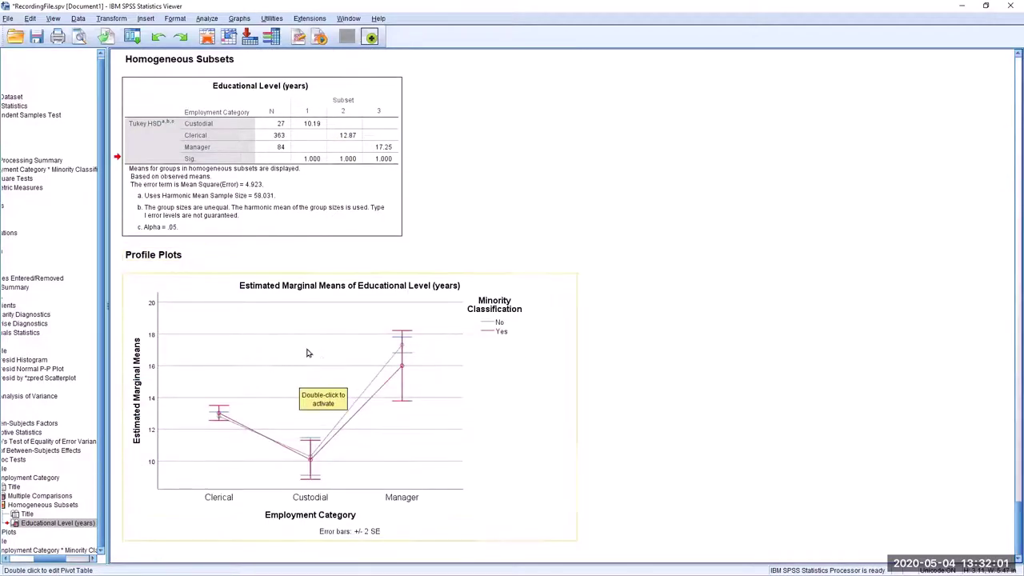
left_click(306, 353)
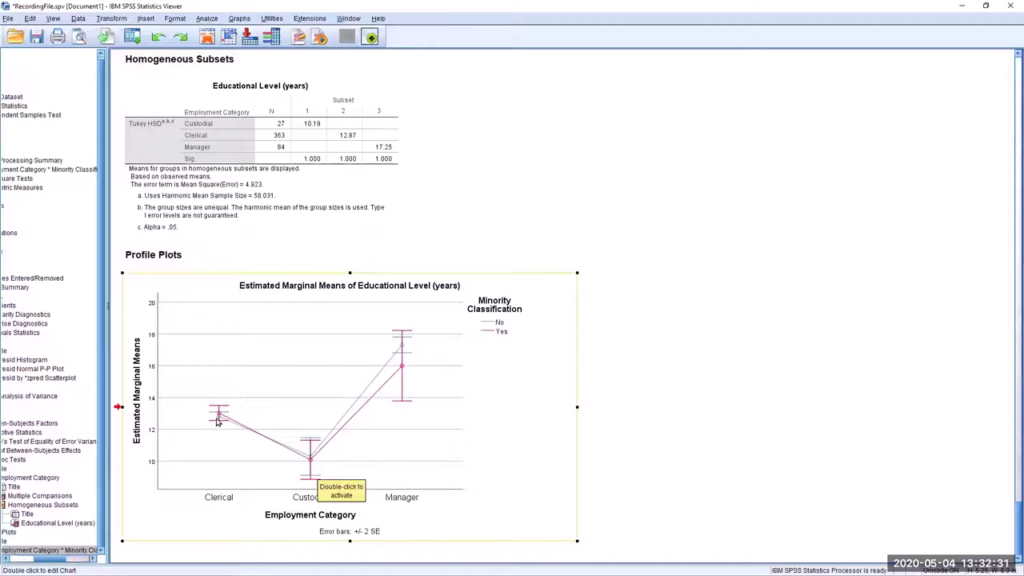
left_click(497, 401)
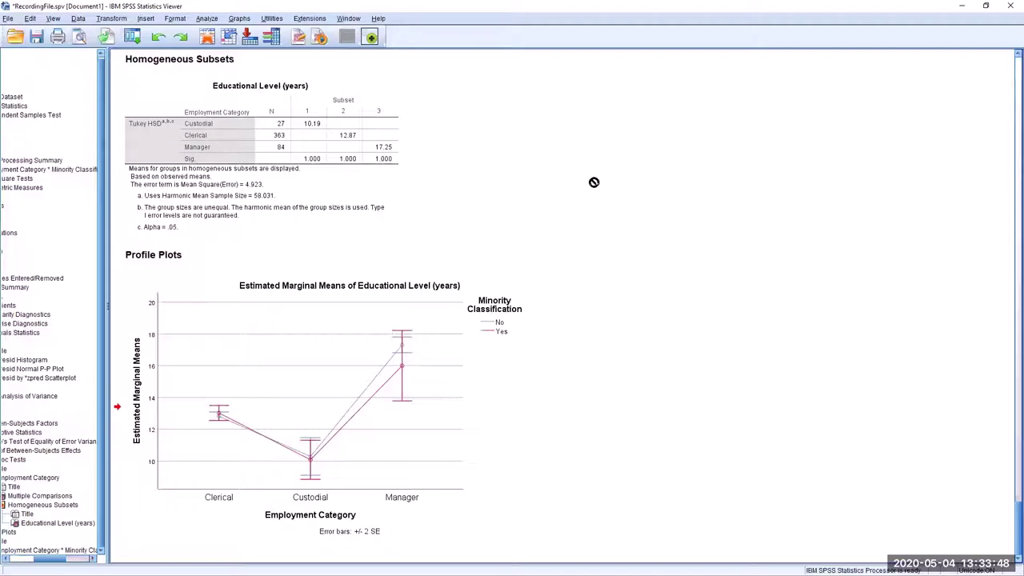
Step: Open the data file anxiety_2.sav from the Data folder
left_click(7, 19)
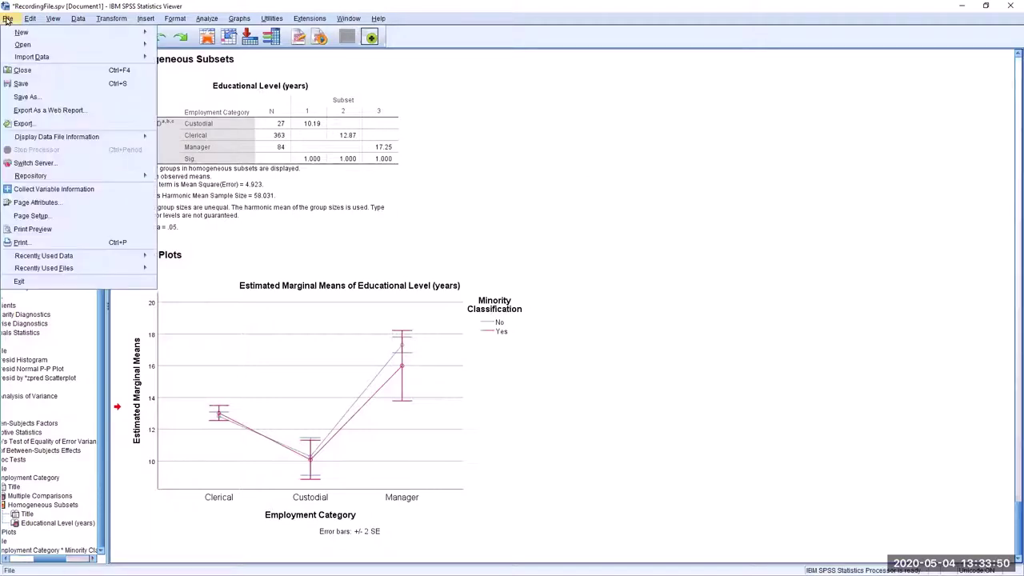
mouse_move(19, 46)
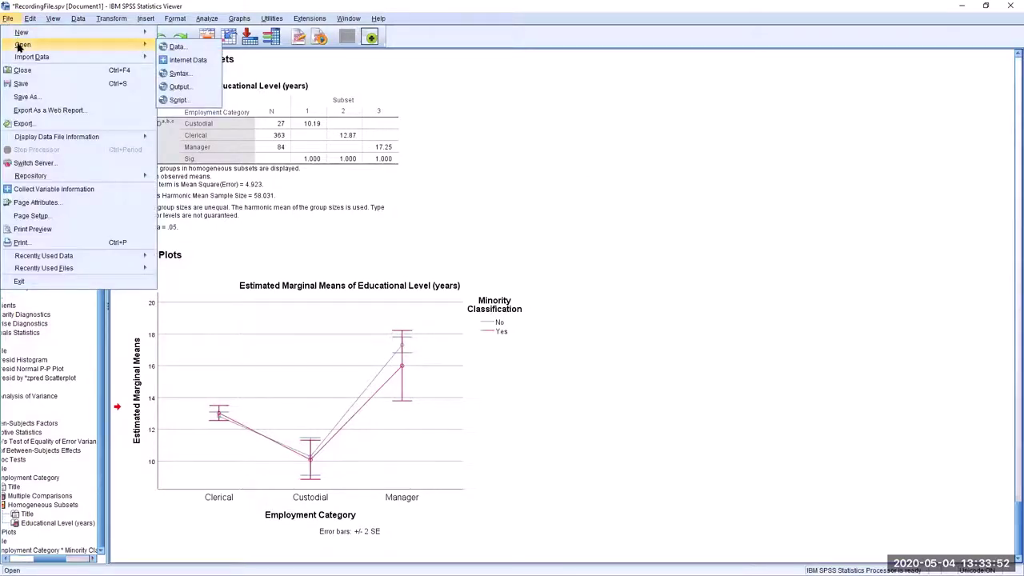
left_click(180, 48)
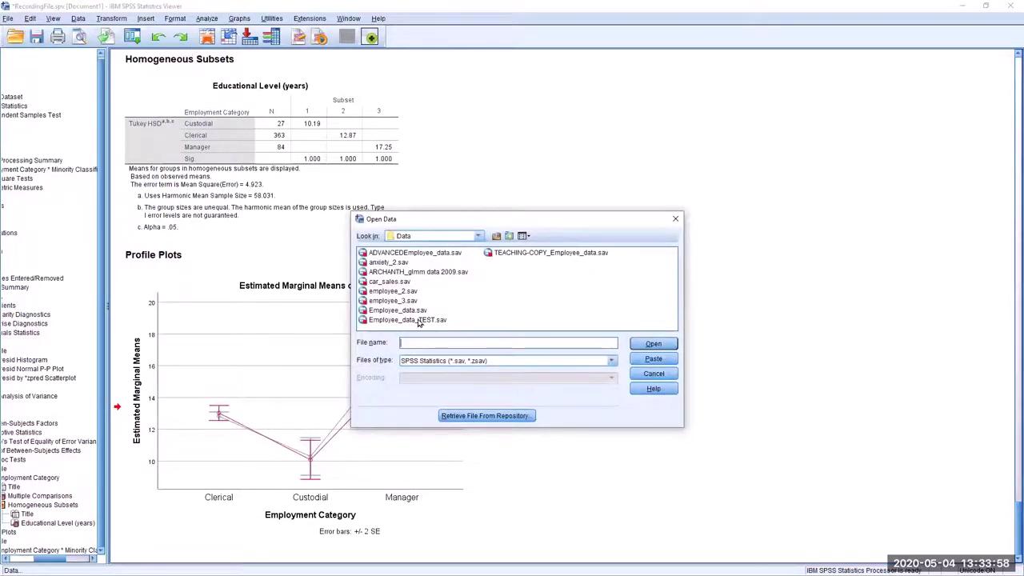
left_click(390, 263)
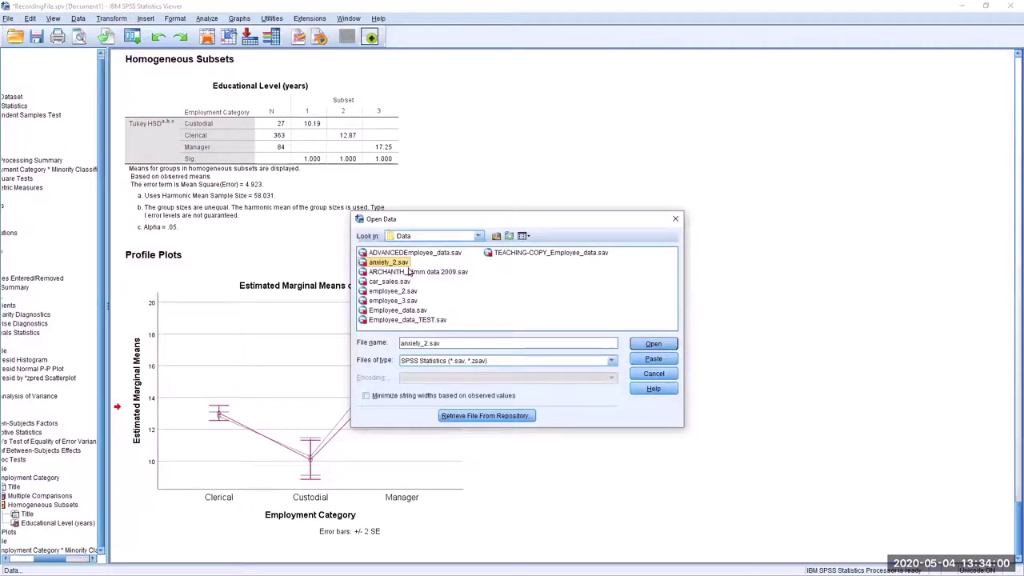
left_click(654, 345)
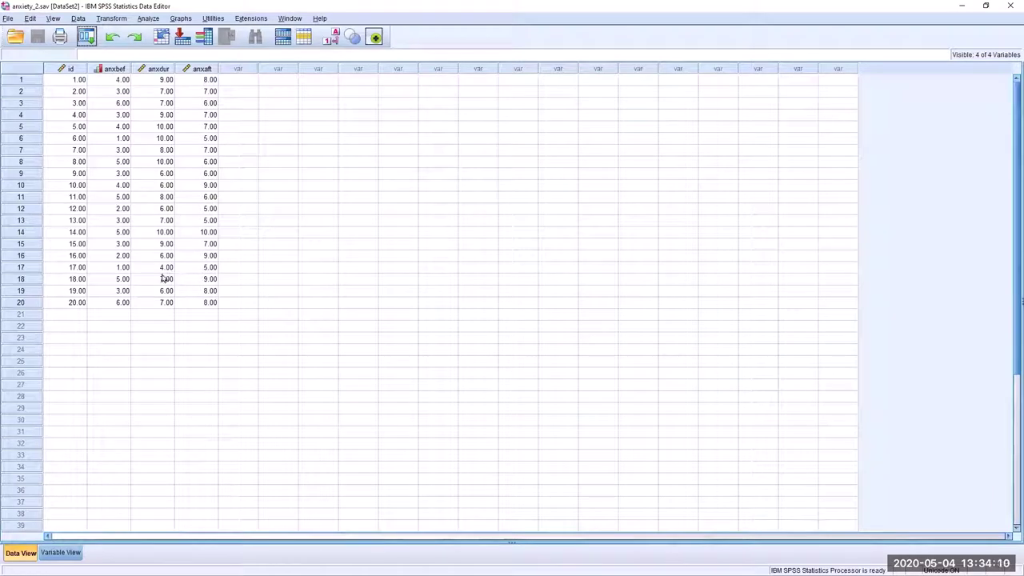
Step: Look over the id range and the repeated anxiety measures anxbef, anxdur and anxaft in the anxiety dataset
left_click(61, 304)
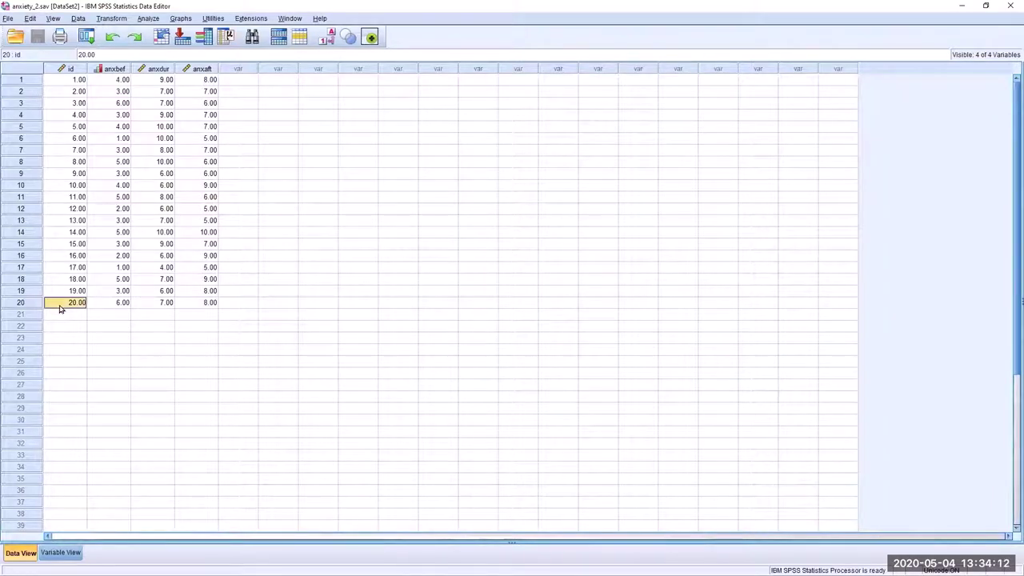
left_click(75, 80)
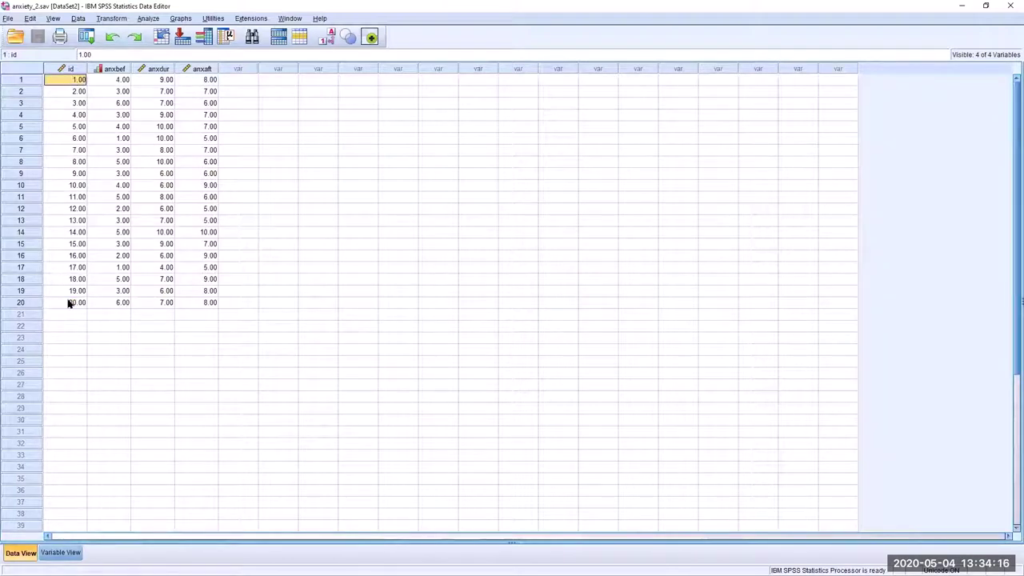
left_click(120, 81)
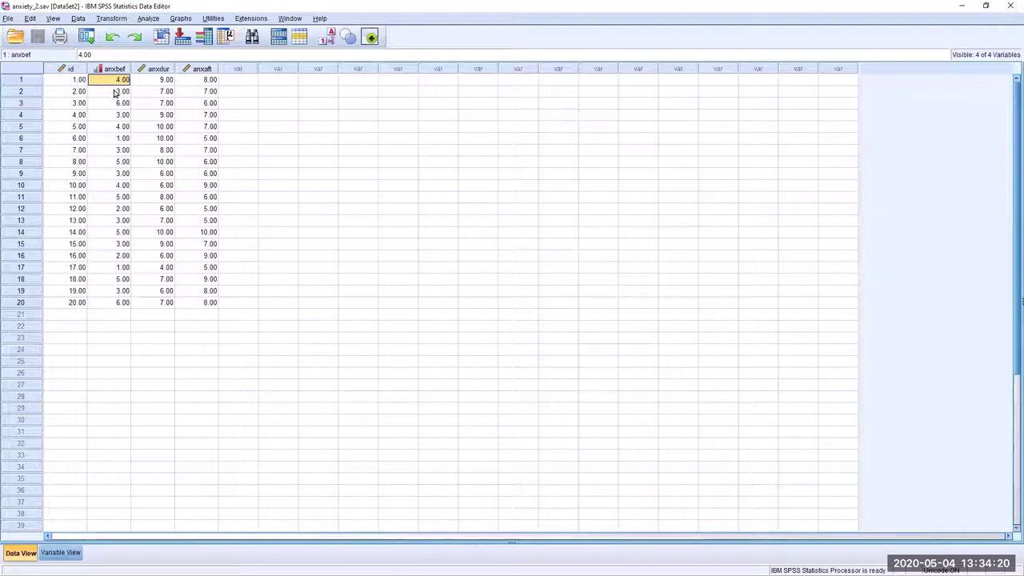
left_click(115, 92)
left_click(115, 84)
left_click(114, 68)
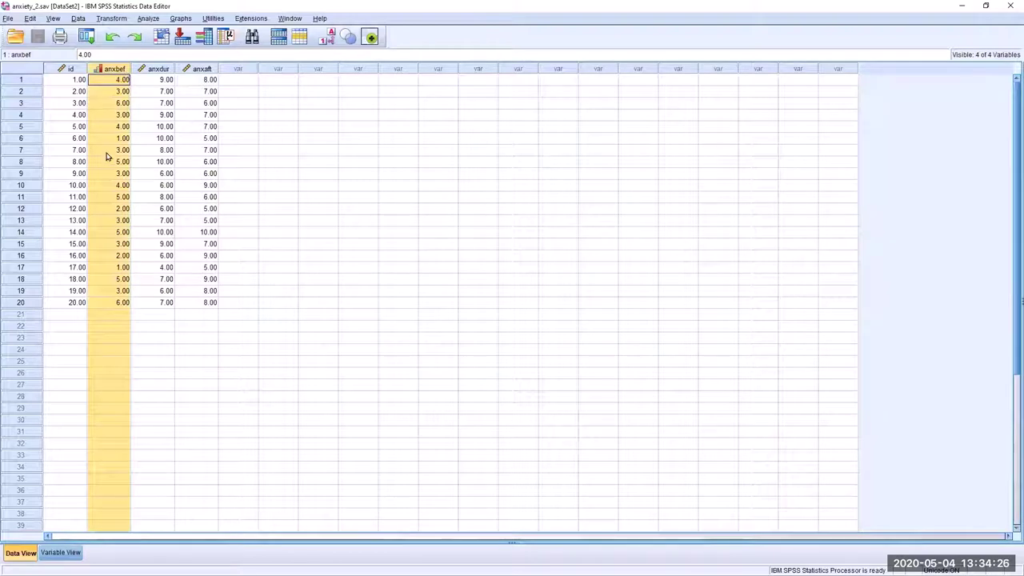
left_click(155, 70)
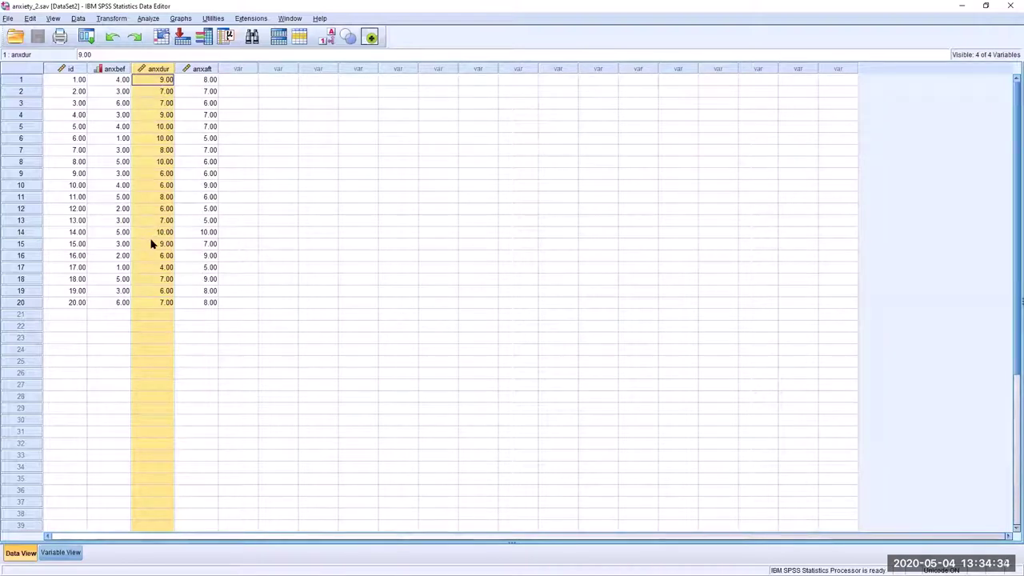
left_click(202, 69)
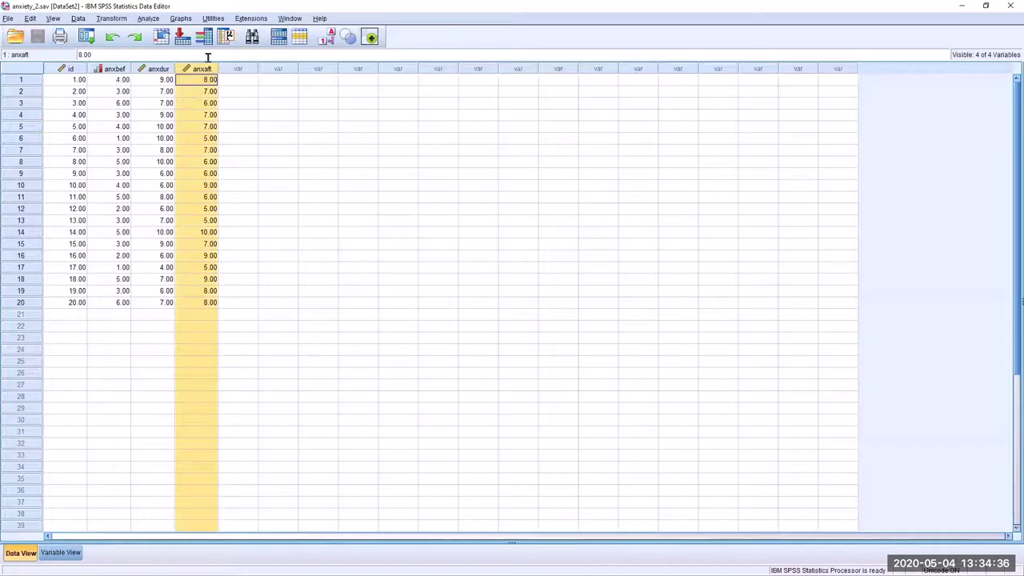
Step: Compare individual cases' scores across anxbef, anxdur and anxaft, such as those of case 16
left_click(194, 128)
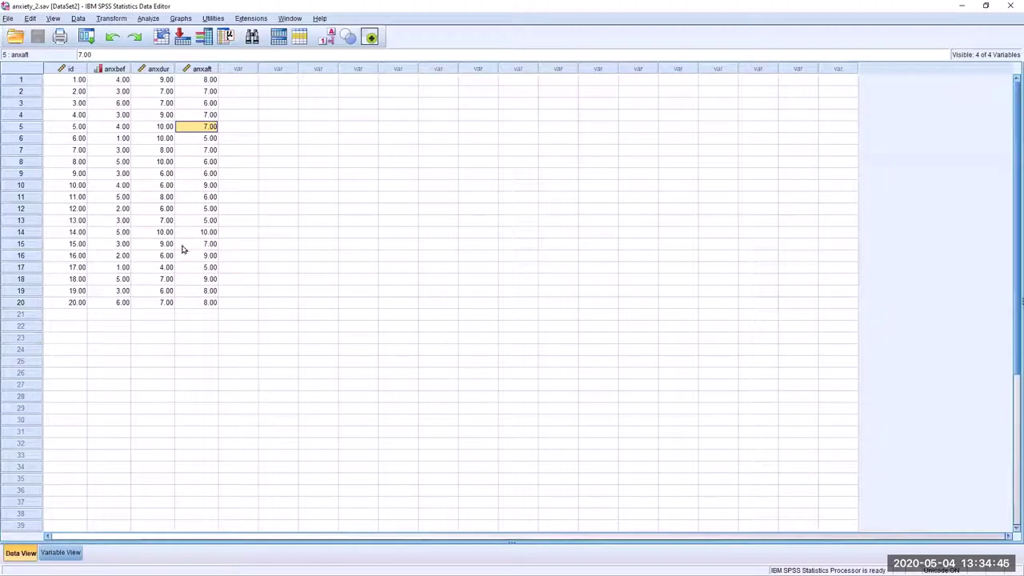
left_click(120, 267)
left_click(160, 257)
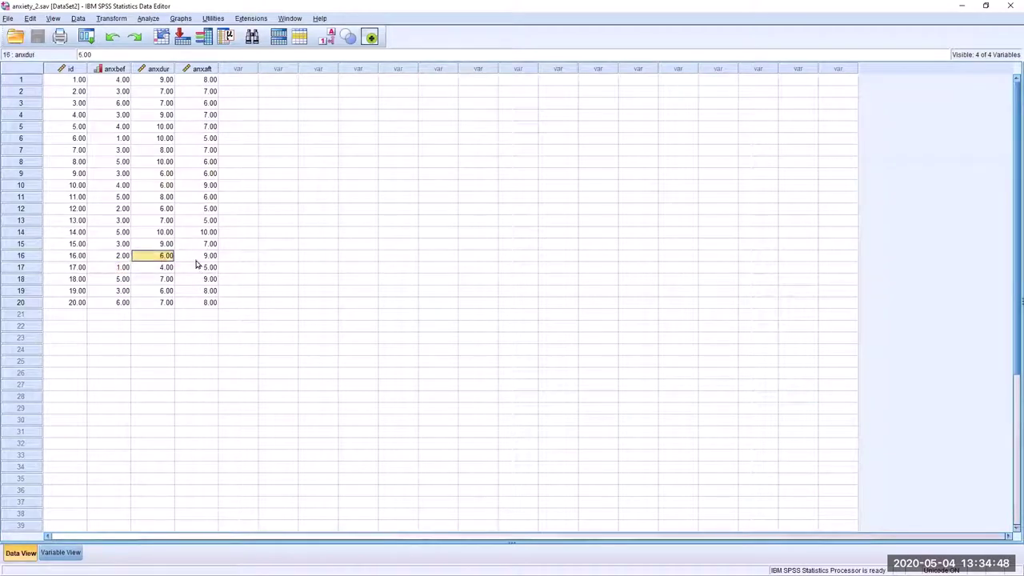
left_click(196, 259)
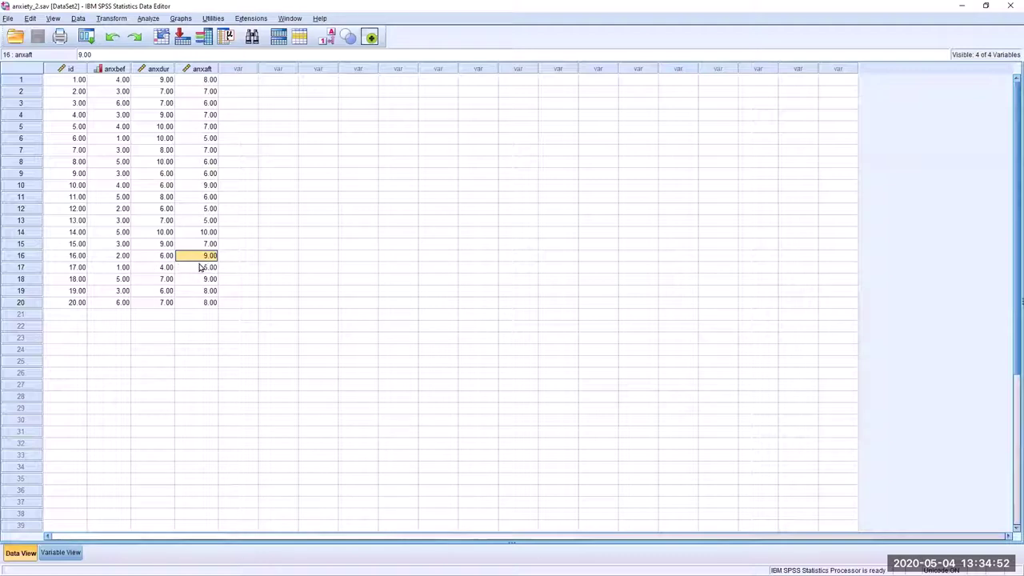
left_click(112, 128)
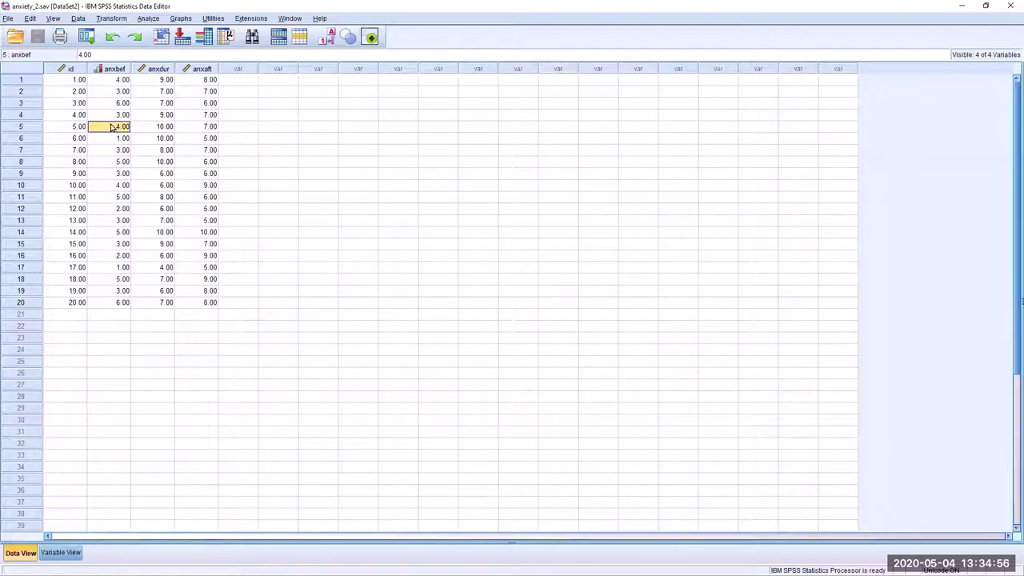
left_click(117, 222)
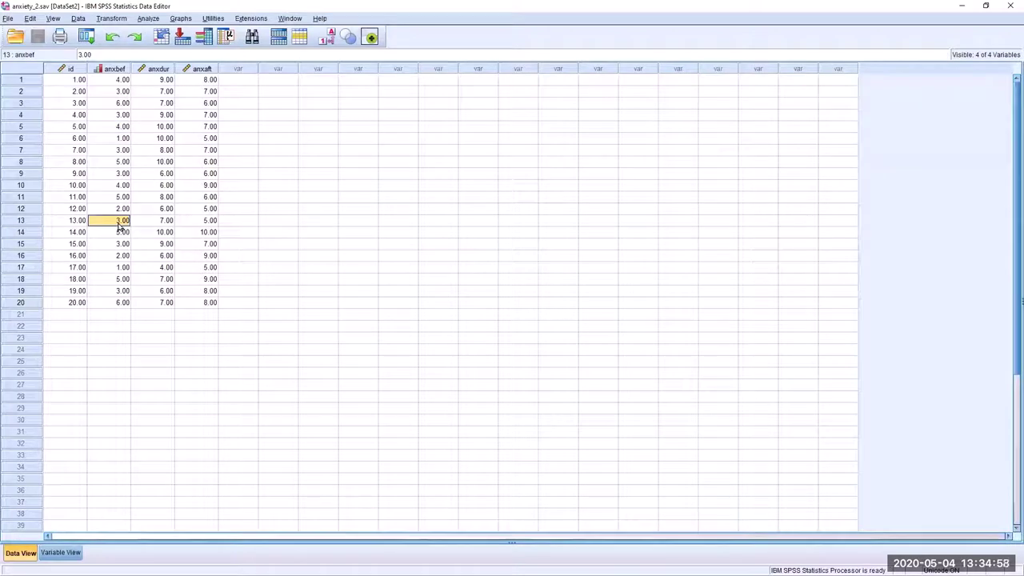
Step: Start a repeated-measures general linear model and define a within-subjects factor named Time with 3 levels
left_click(147, 19)
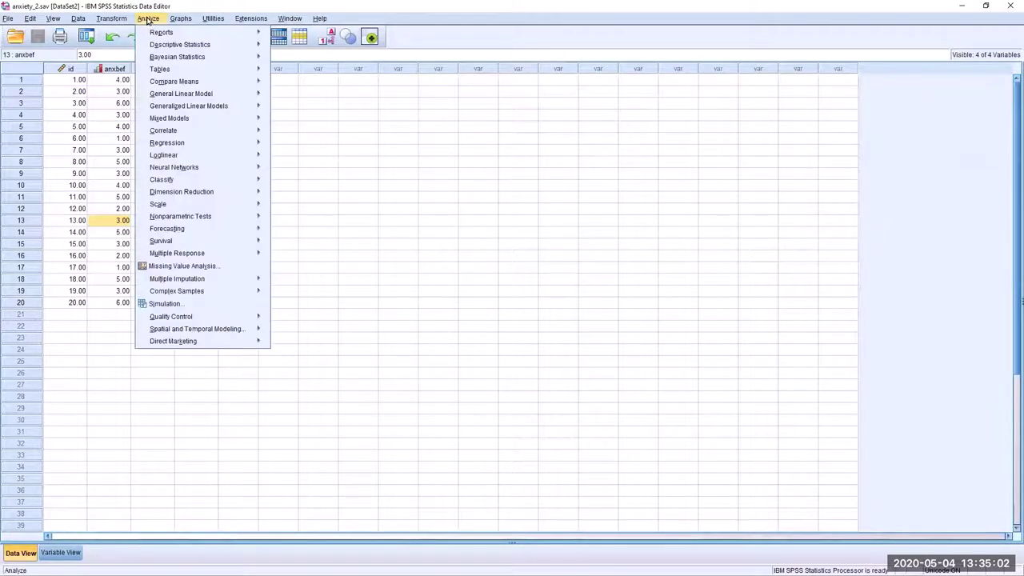
mouse_move(192, 96)
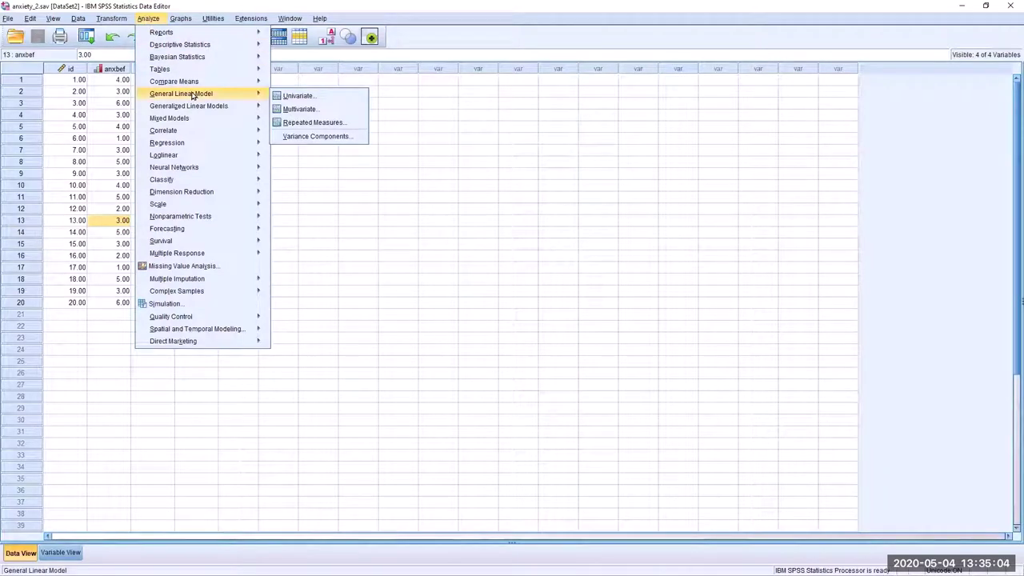
left_click(312, 123)
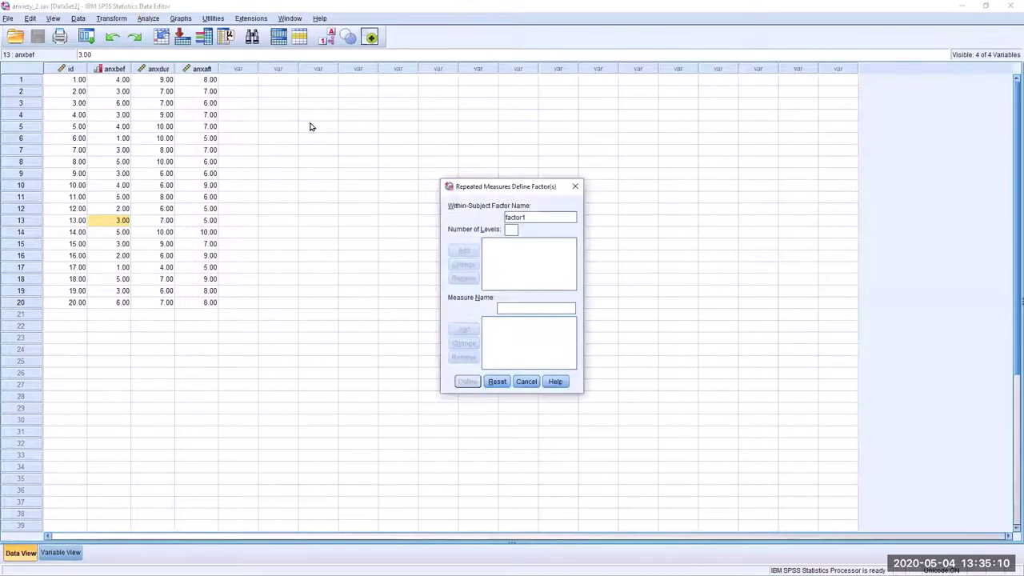
left_click(544, 218)
key("BackSpace")
key("BackSpace")
key("BackSpace")
key("BackSpace")
key("BackSpace")
key("BackSpace")
key("BackSpace")
type("Time")
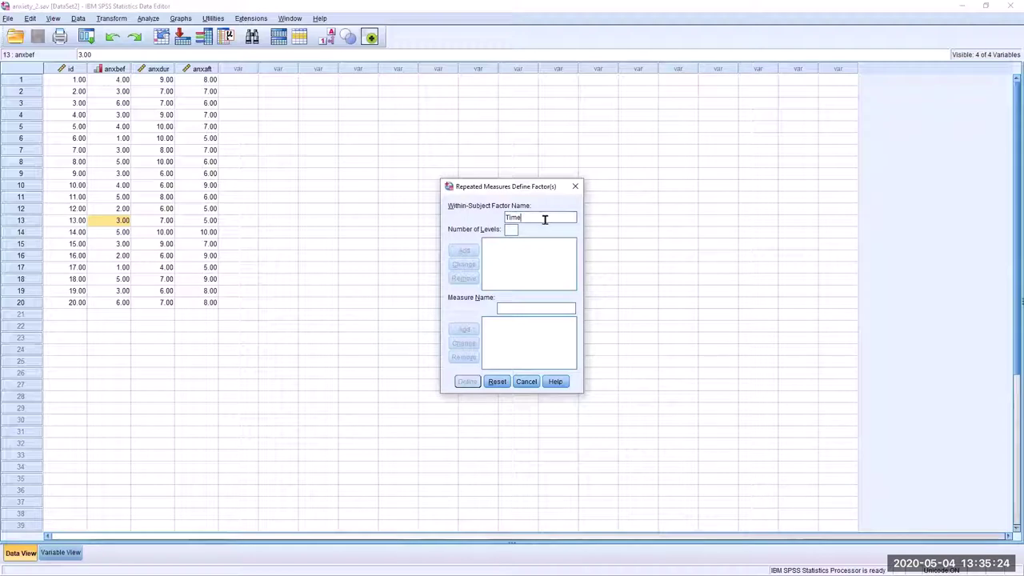
left_click(512, 230)
type("3")
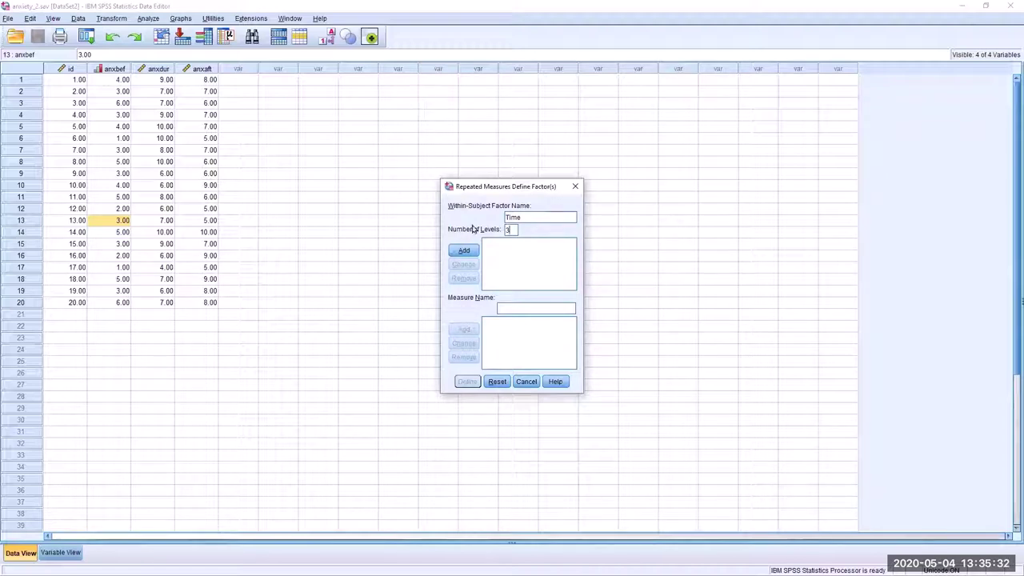
left_click(464, 251)
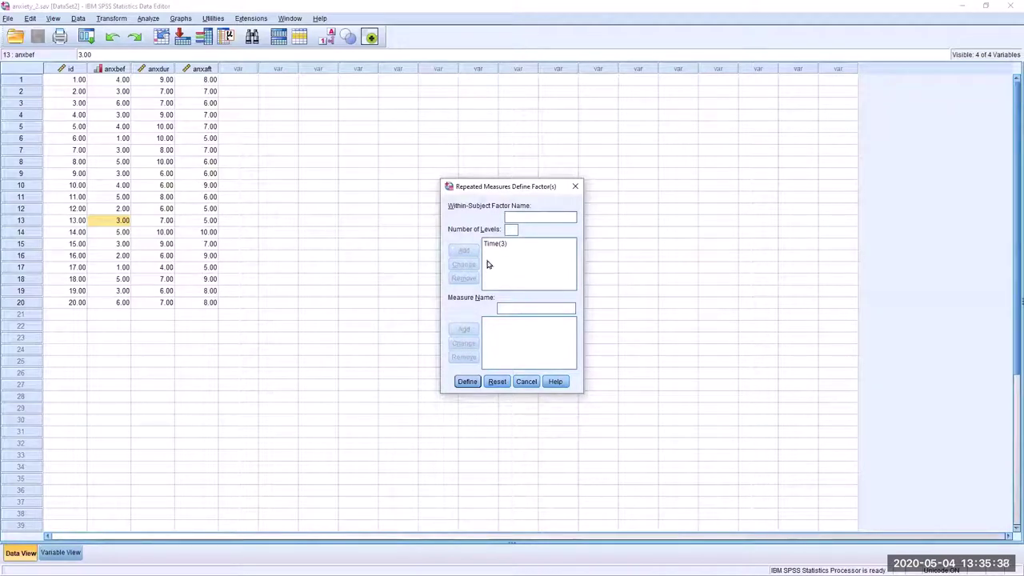
left_click(467, 382)
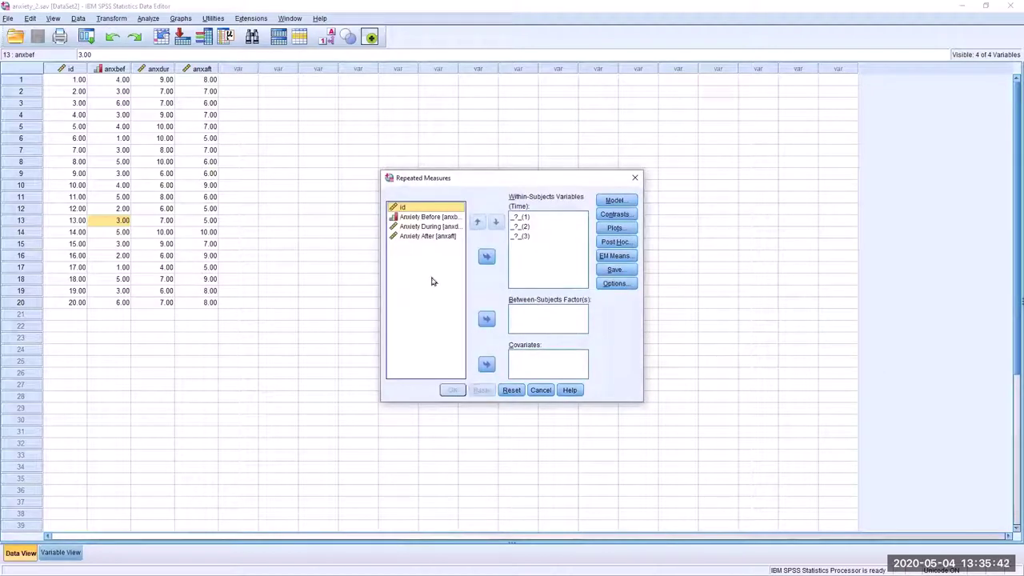
Step: Assign Anxiety Before, Anxiety During and Anxiety After to levels 1, 2 and 3 of the Time factor
left_click(420, 219)
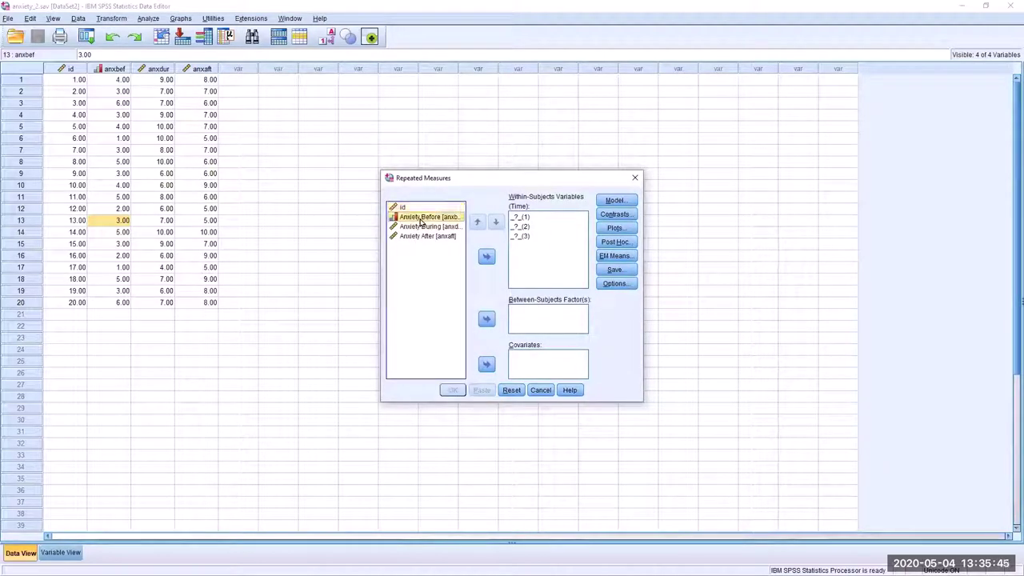
left_click(487, 258)
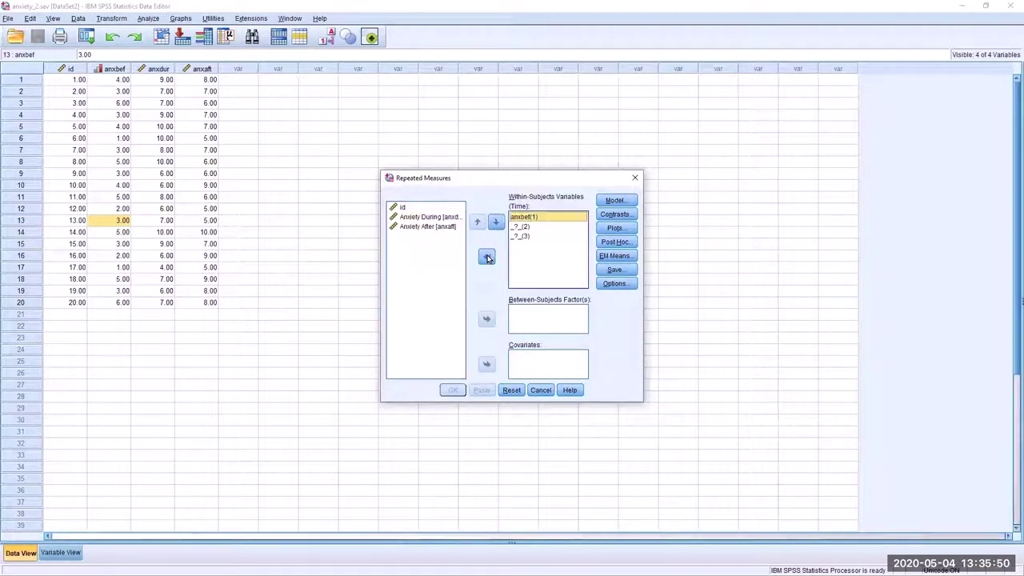
left_click(432, 217)
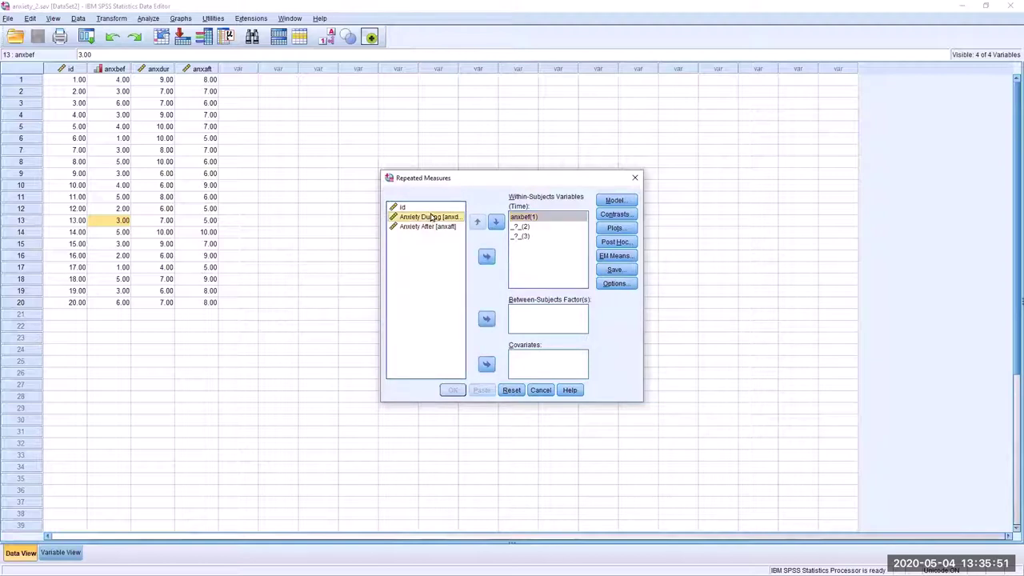
left_click(486, 257)
left_click(439, 218)
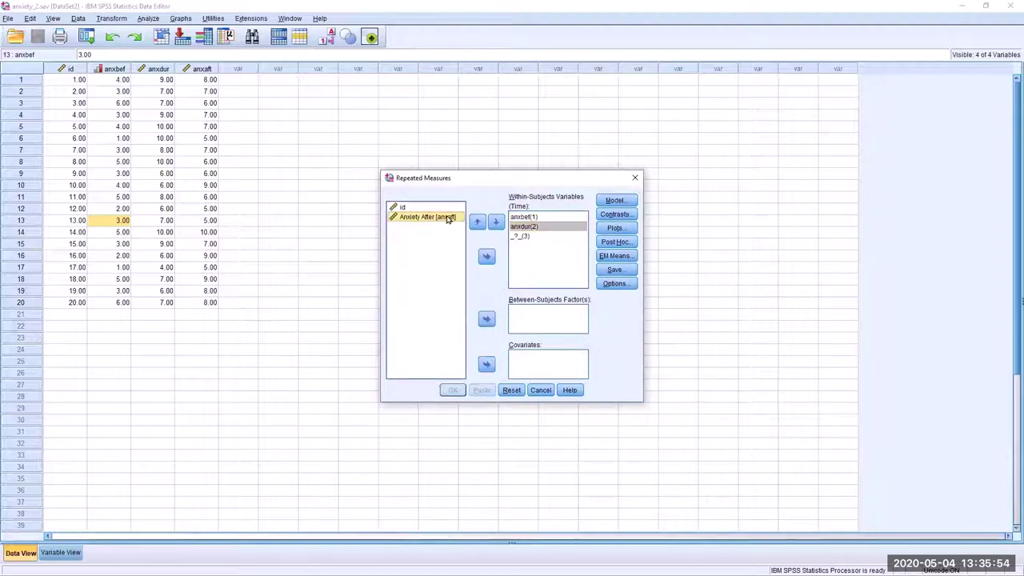
left_click(486, 257)
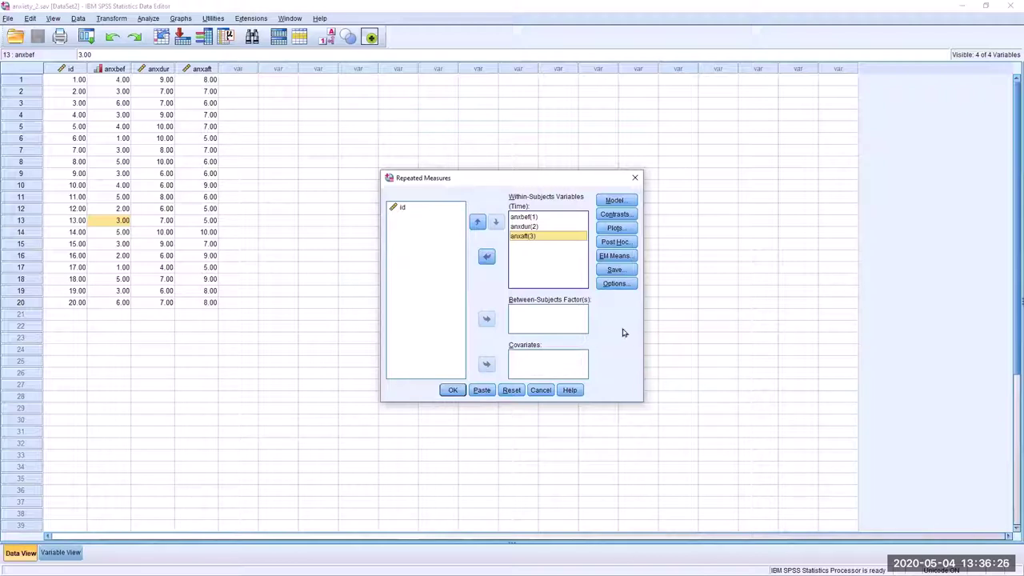
Step: Check the available post hoc tests, and run the repeated-measures analysis with descriptive statistics and estimates of effect size
left_click(616, 244)
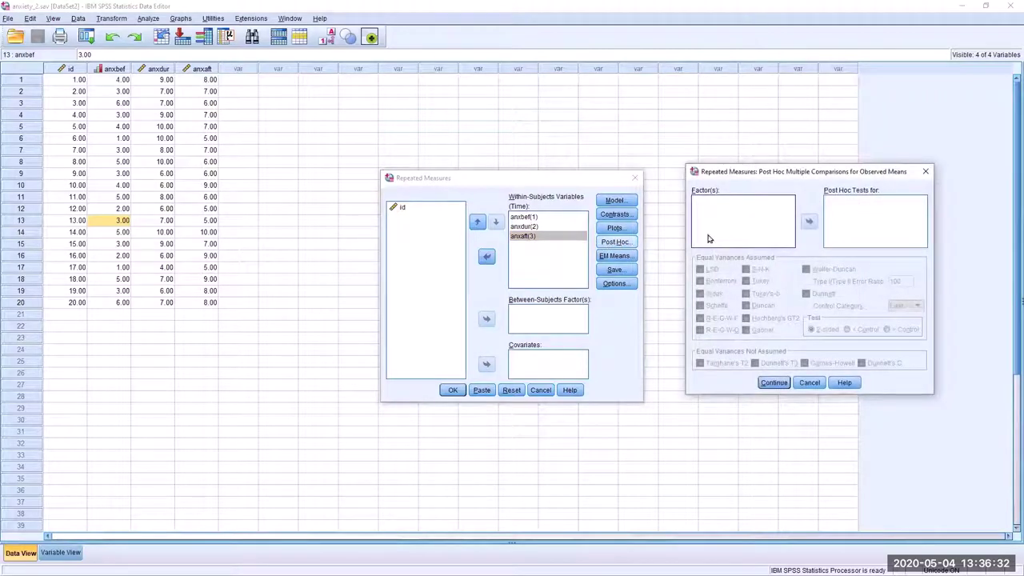
left_click(774, 383)
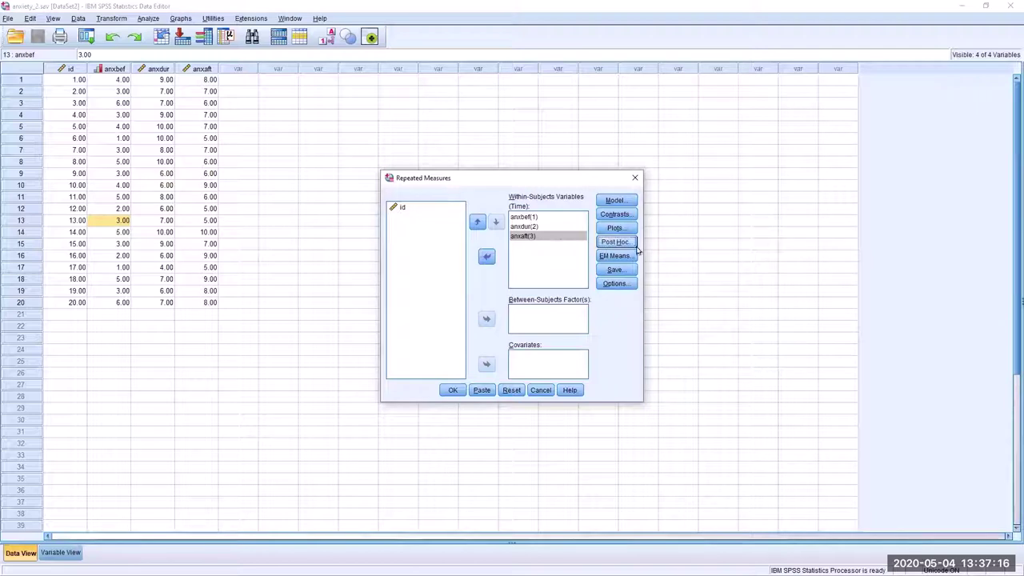
left_click(615, 284)
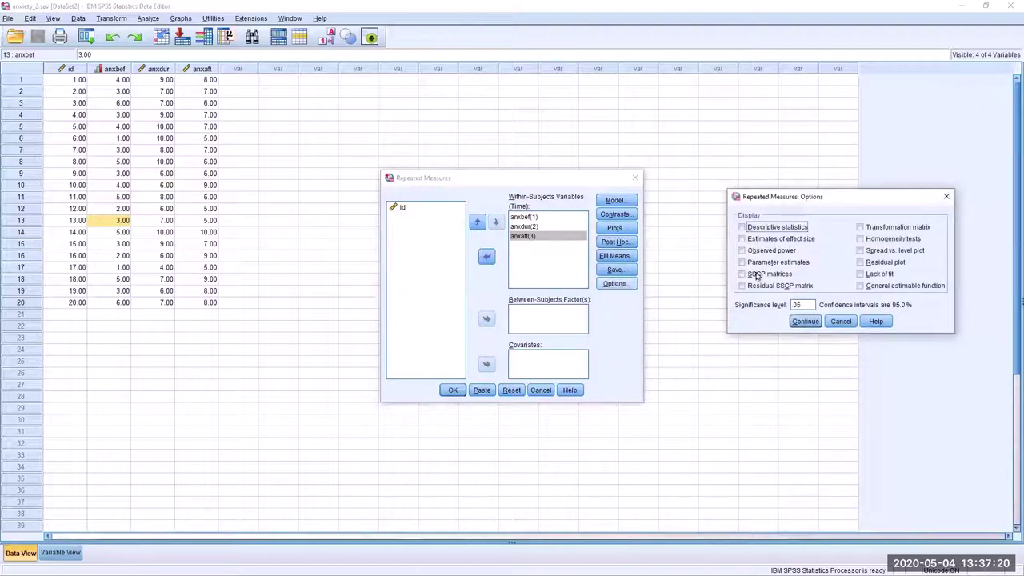
left_click(743, 228)
left_click(742, 240)
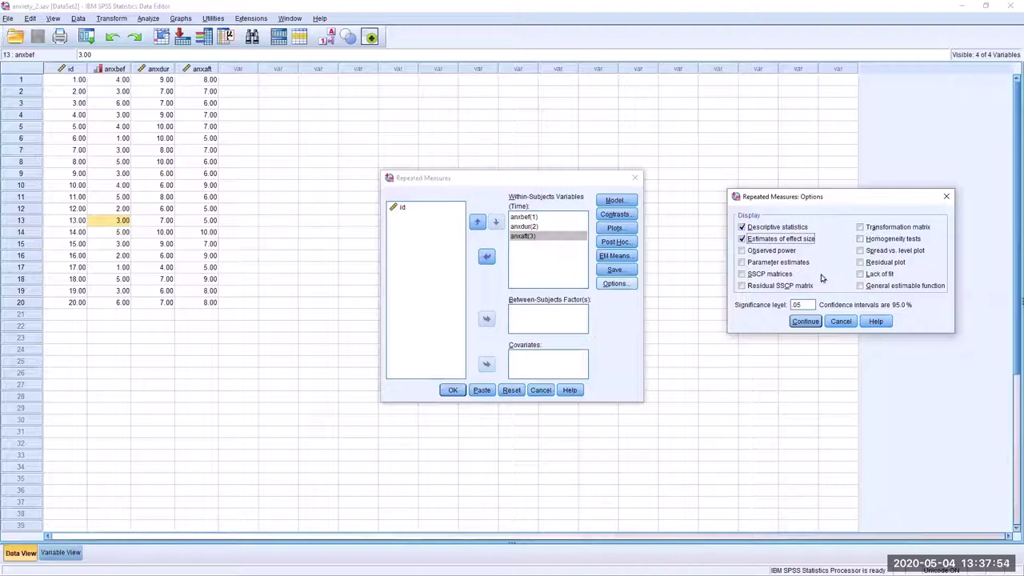
left_click(806, 321)
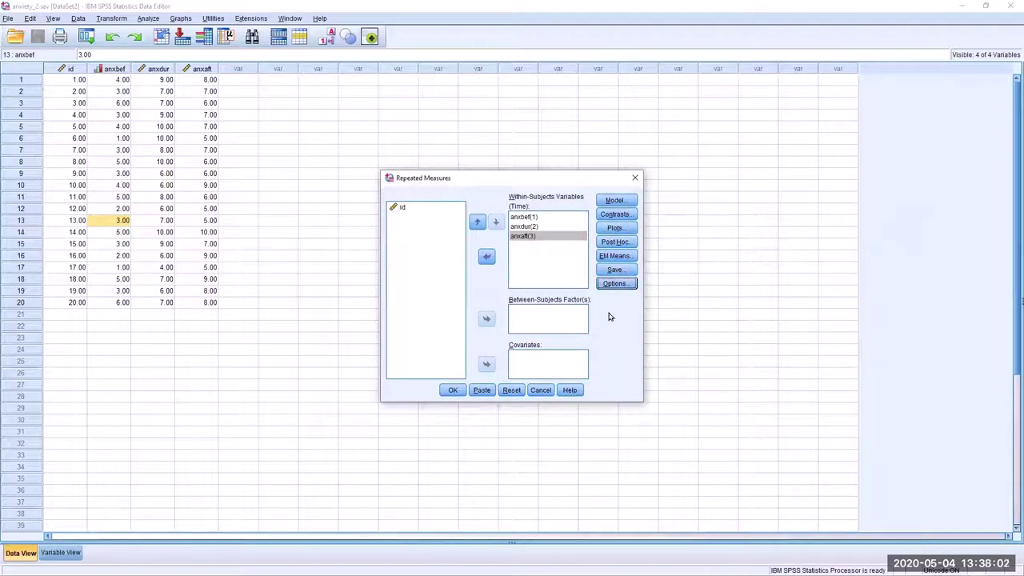
left_click(453, 390)
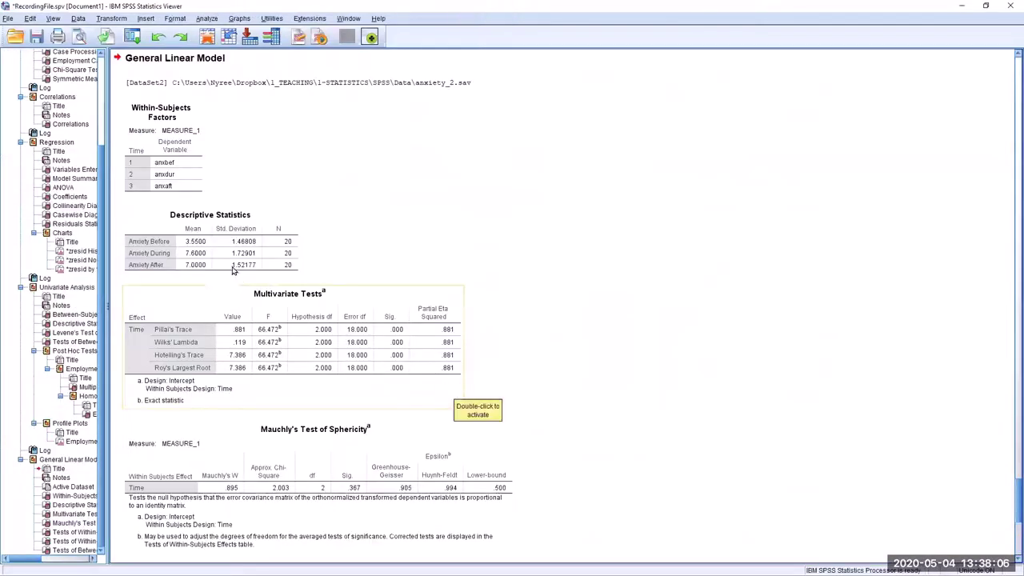
Step: Review the Within-Subjects Factors, Descriptive Statistics and Multivariate Tests tables, and examine the significance in Mauchly's Test of Sphericity
left_click(181, 169)
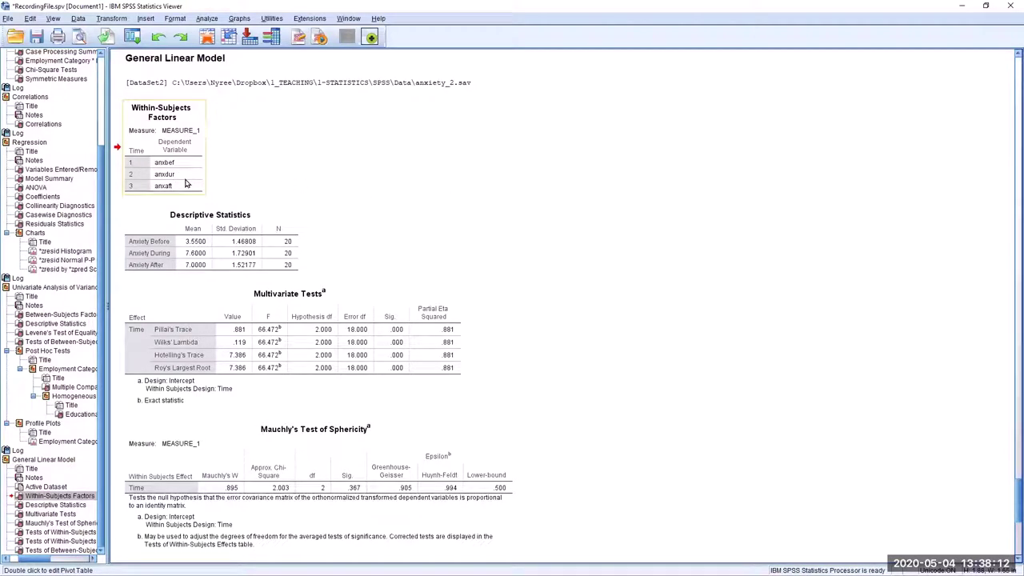
double_click(184, 175)
left_click(203, 257)
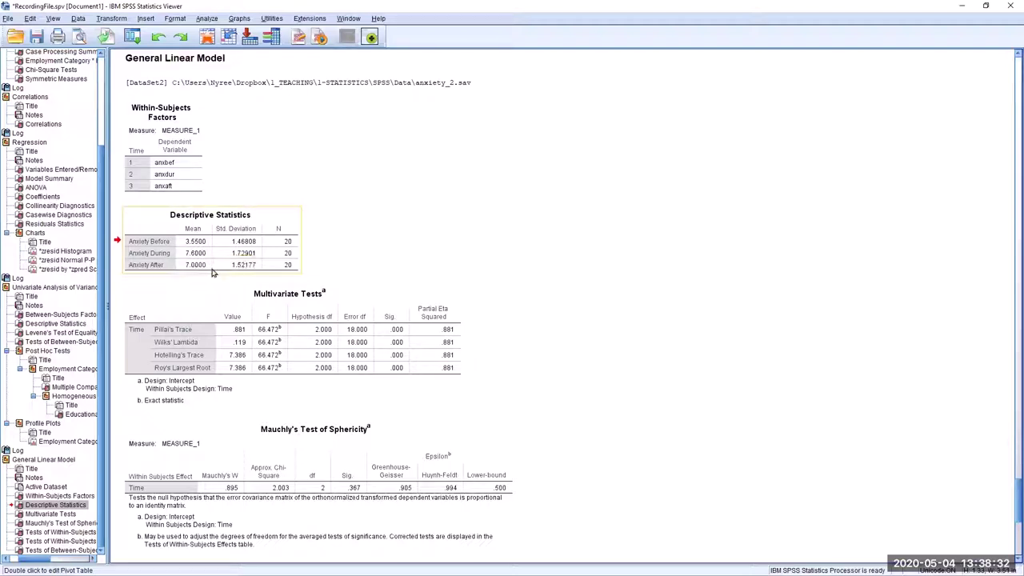
left_click_drag(206, 270, 328, 355)
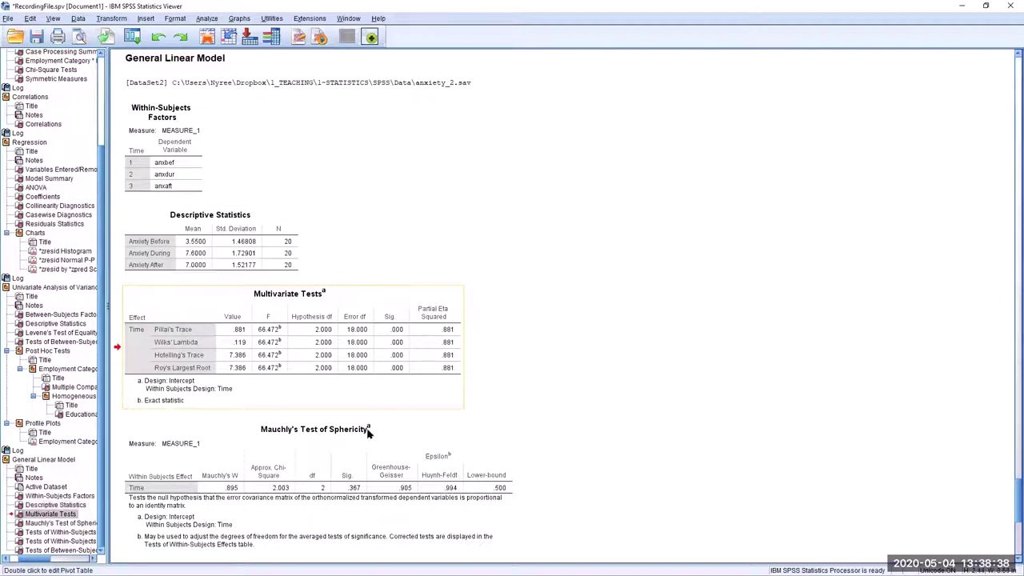
scroll(367, 414, "down", 2)
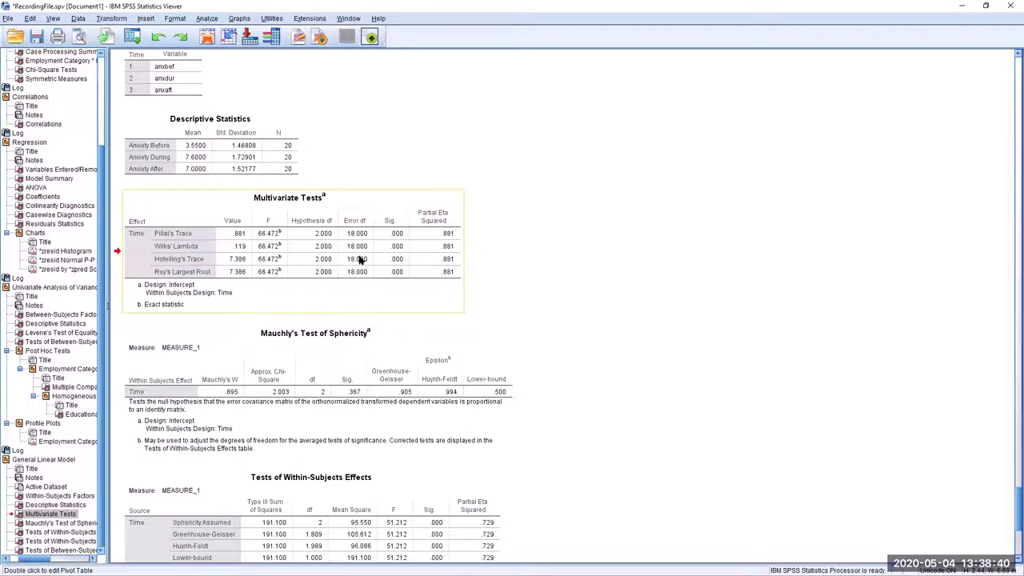
left_click_drag(364, 344, 357, 371)
scroll(361, 371, "down", 1)
scroll(358, 370, "down", 1)
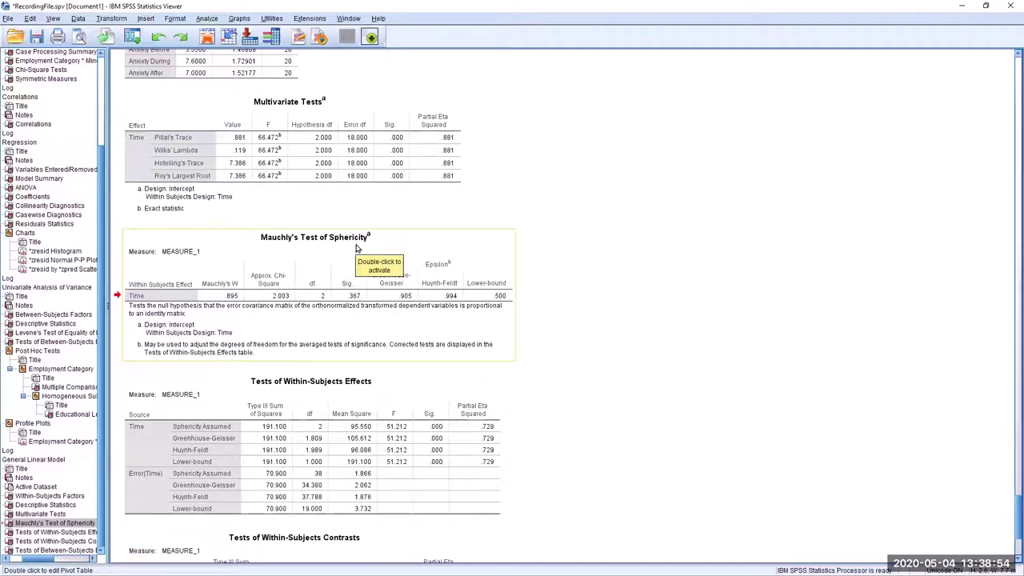
left_click_drag(350, 309, 599, 300)
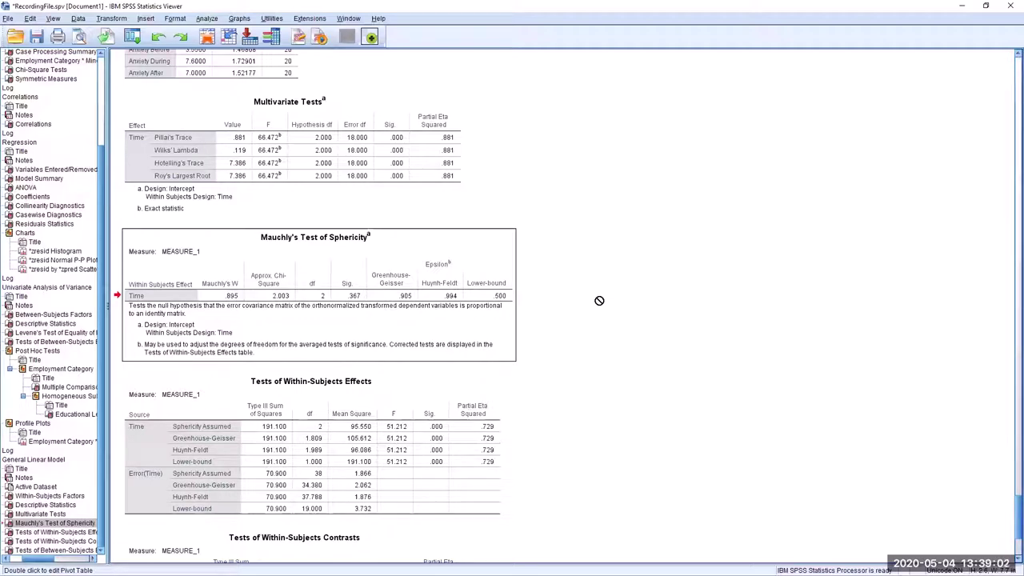
left_click_drag(600, 300, 599, 300)
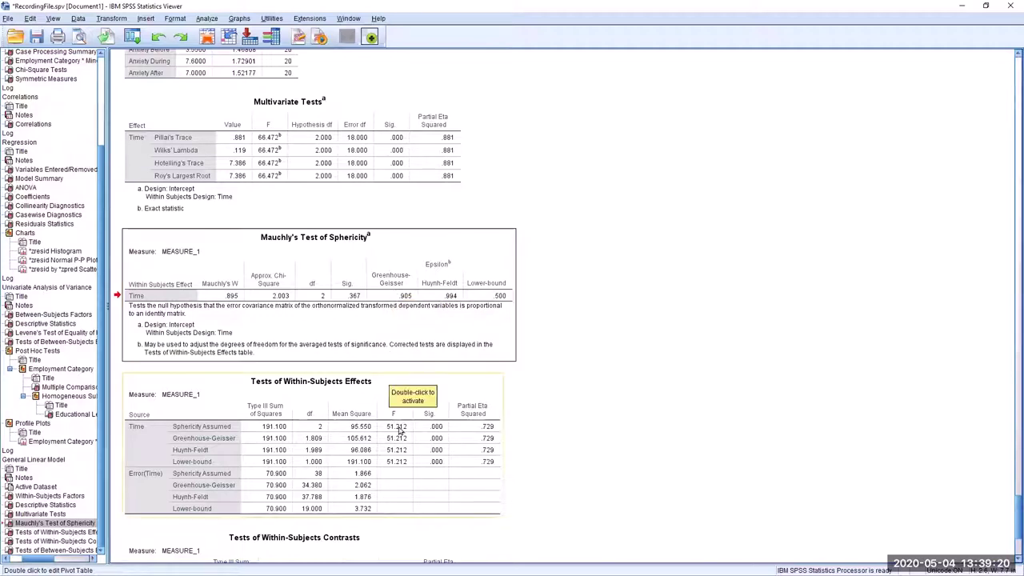
Step: Examine the Time rows in Tests of Within-Subjects Effects against Mauchly's test and the mean anxiety scores before, during and after
left_click(355, 451)
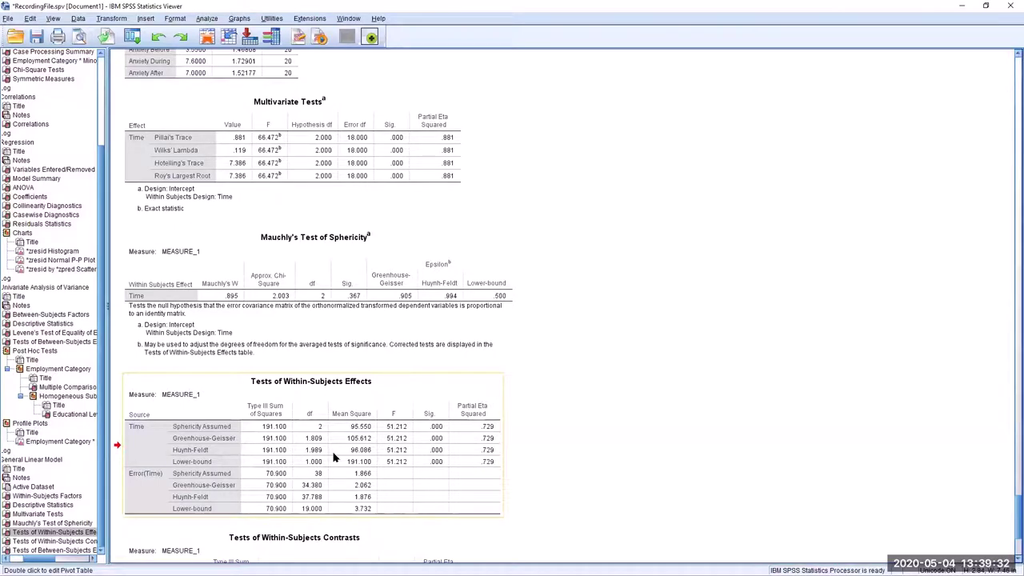
scroll(334, 458, "down", 5)
left_click(338, 233)
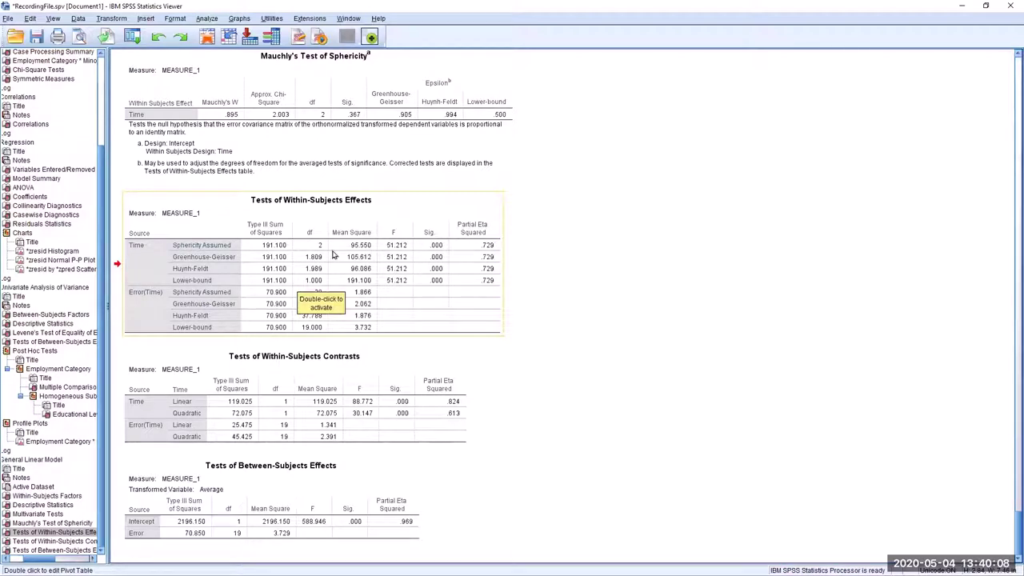
left_click(232, 253)
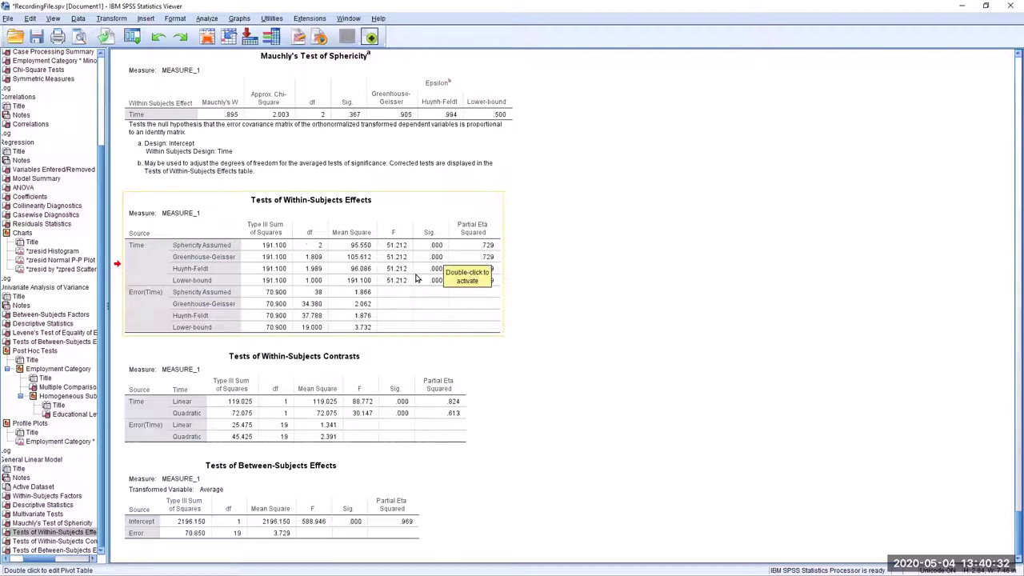
scroll(416, 279, "up", 2)
scroll(414, 280, "up", 2)
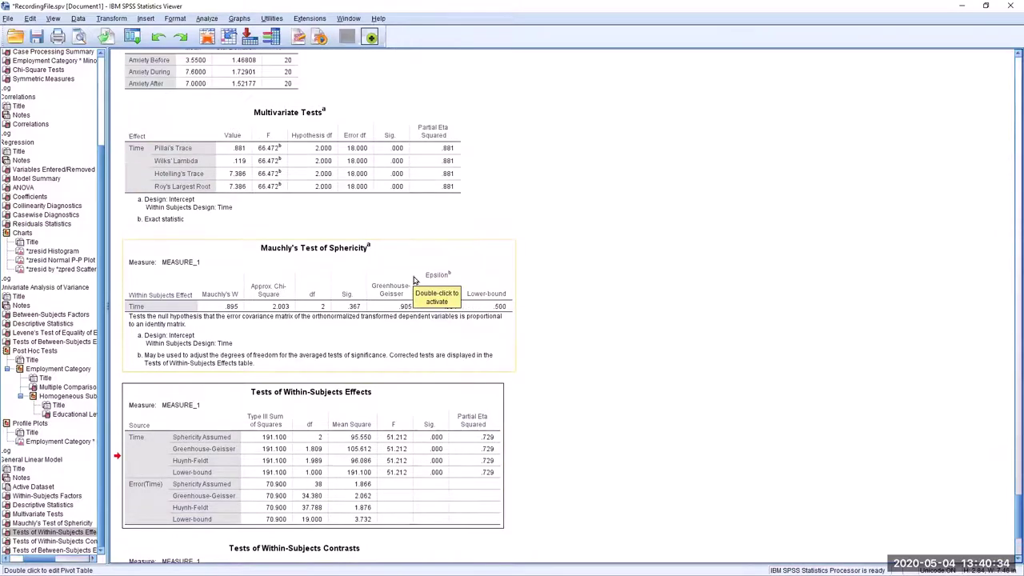
scroll(415, 280, "down", 2)
scroll(414, 280, "up", 4)
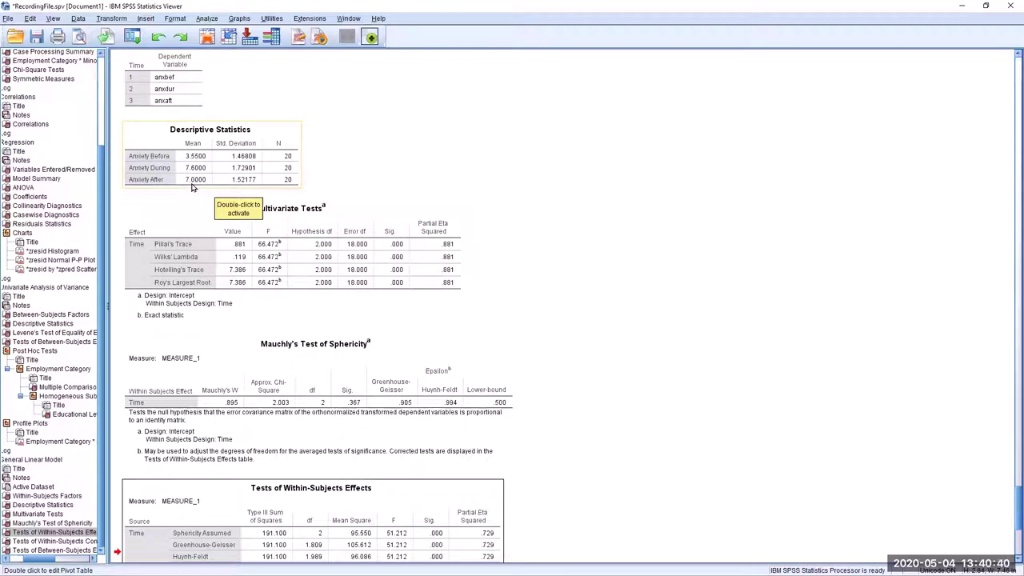
scroll(192, 187, "down", 1)
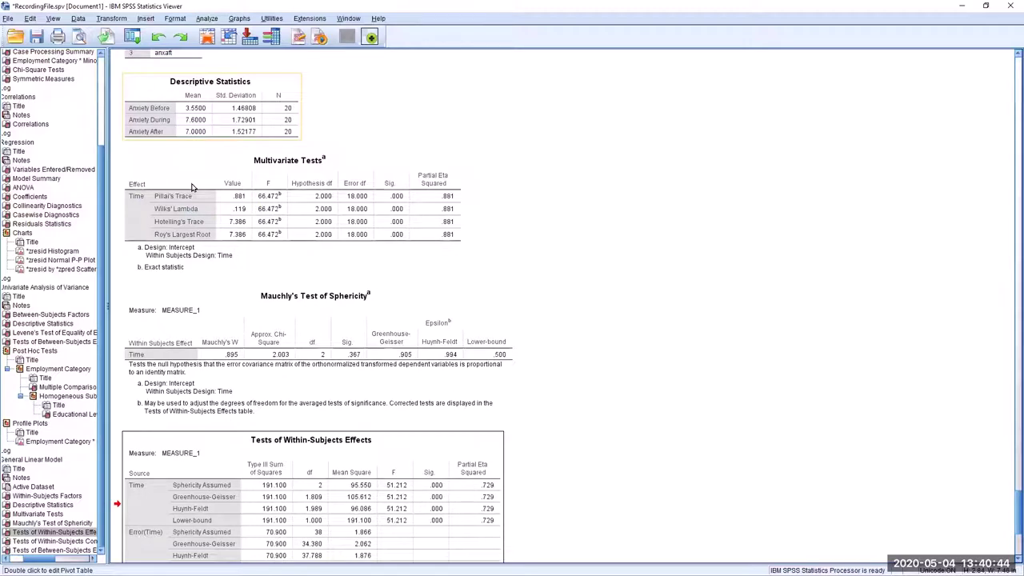
Step: Check the F value, significance and partial eta squared for Time with sphericity assumed in Tests of Within-Subjects Effects
scroll(196, 256, "down", 3)
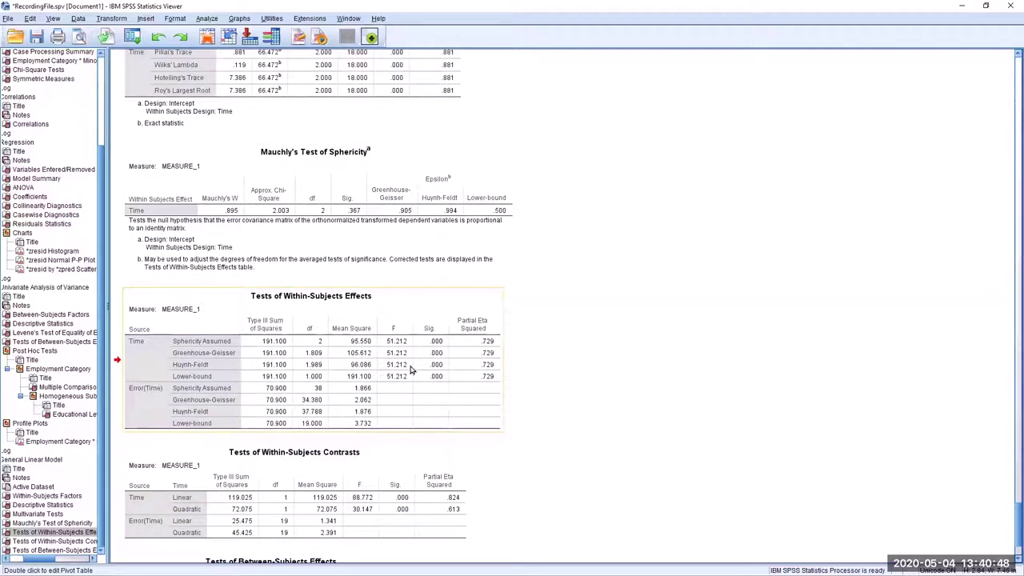
scroll(411, 369, "down", 2)
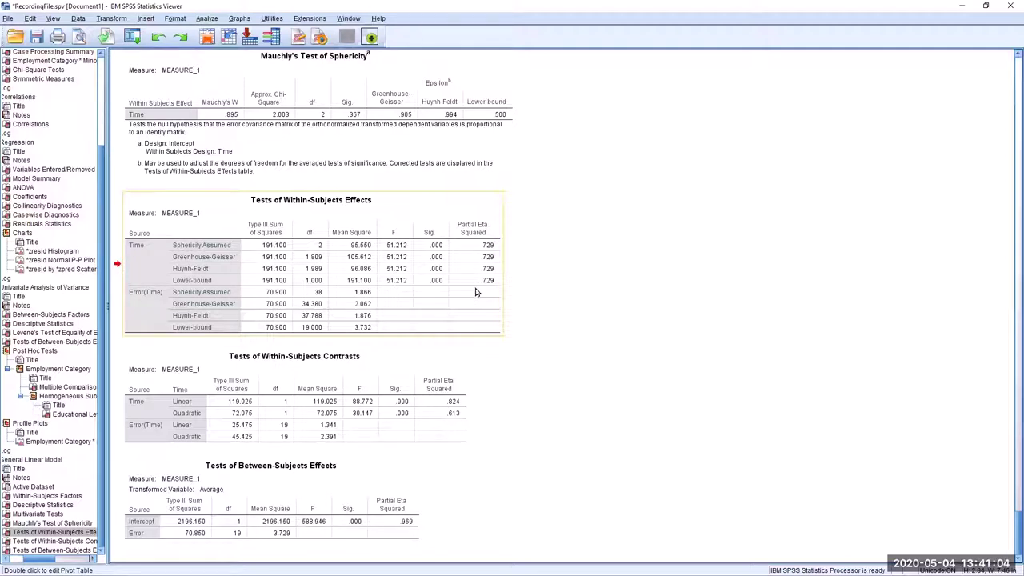
left_click(494, 246)
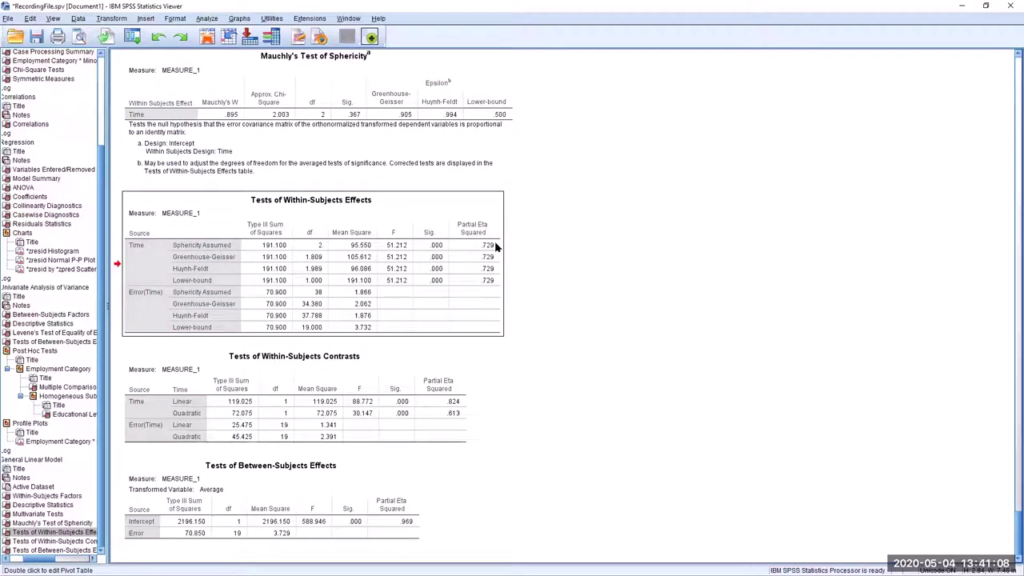
double_click(495, 245)
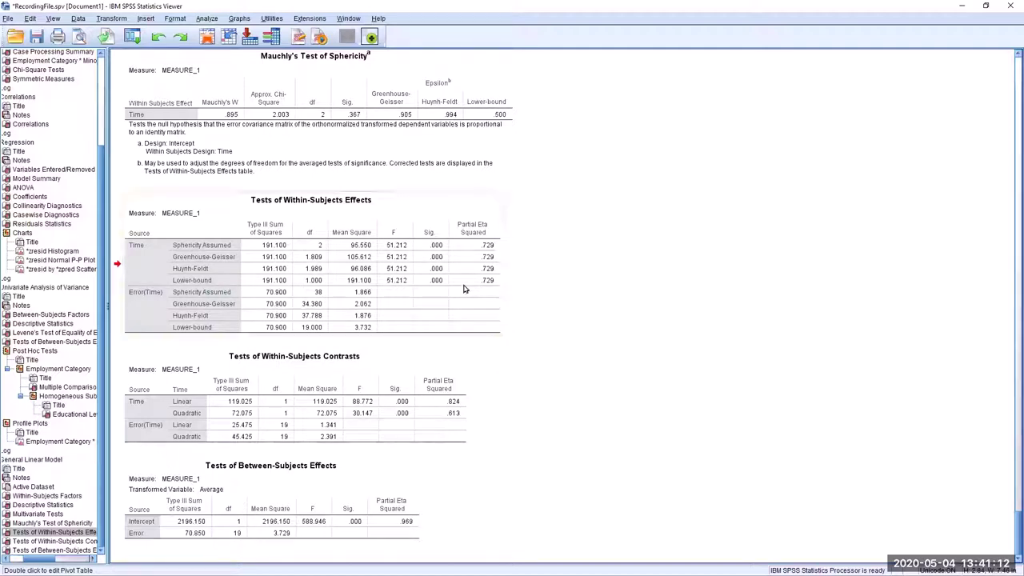
Step: Open the data file car_sales.sav, setting its string variables to the minimum width needed
left_click(274, 409)
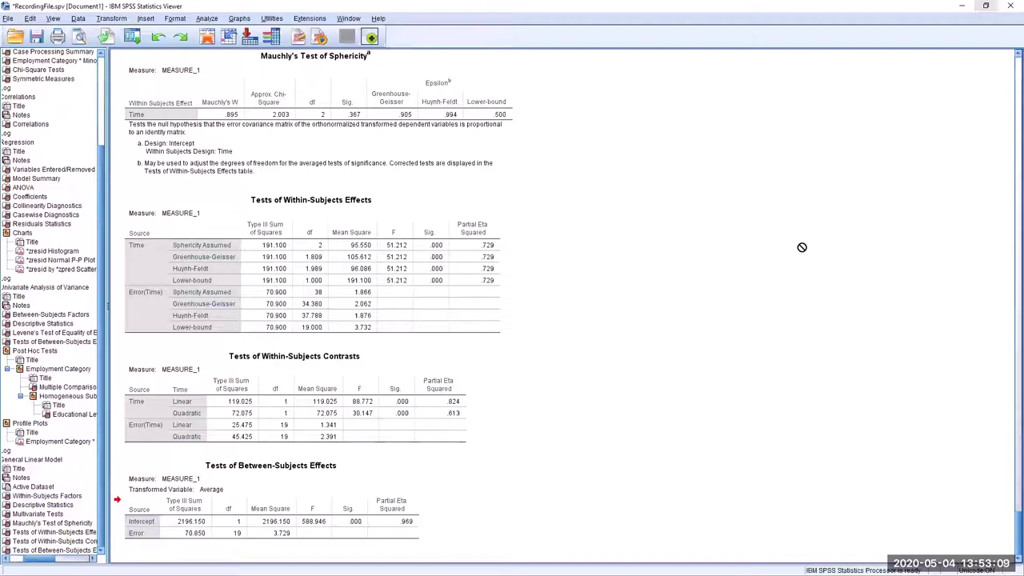
left_click(9, 18)
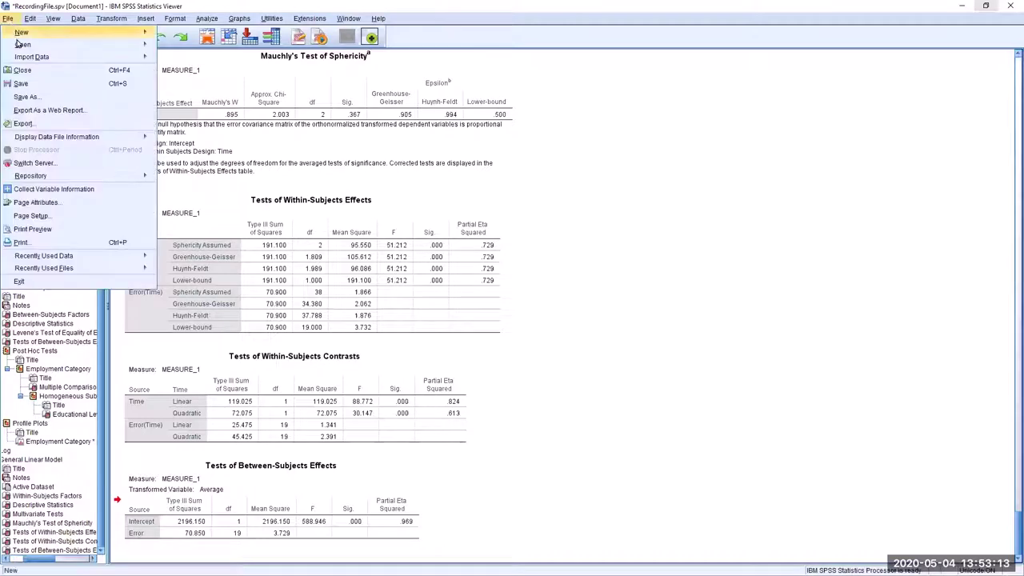
mouse_move(20, 45)
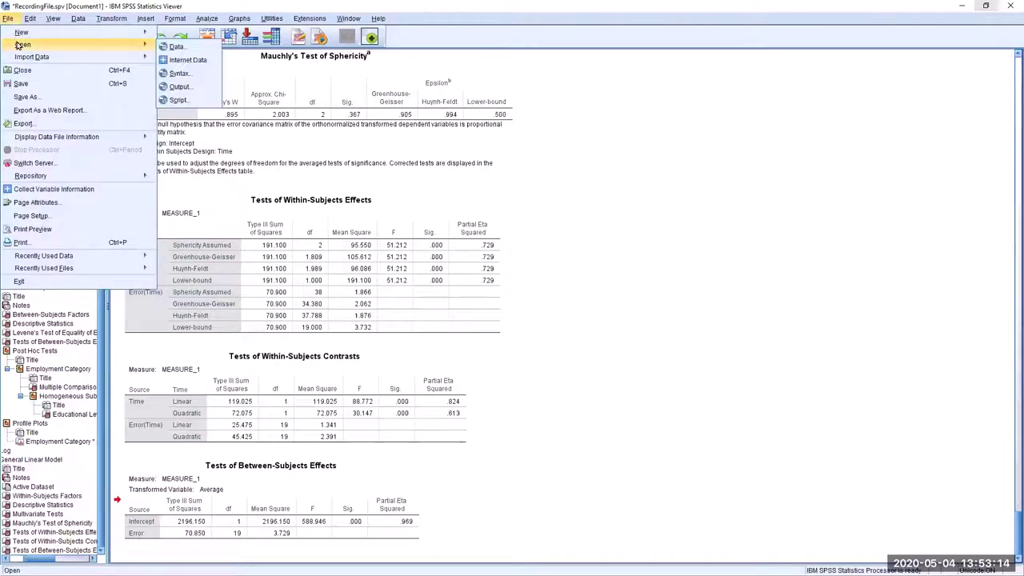
left_click(204, 49)
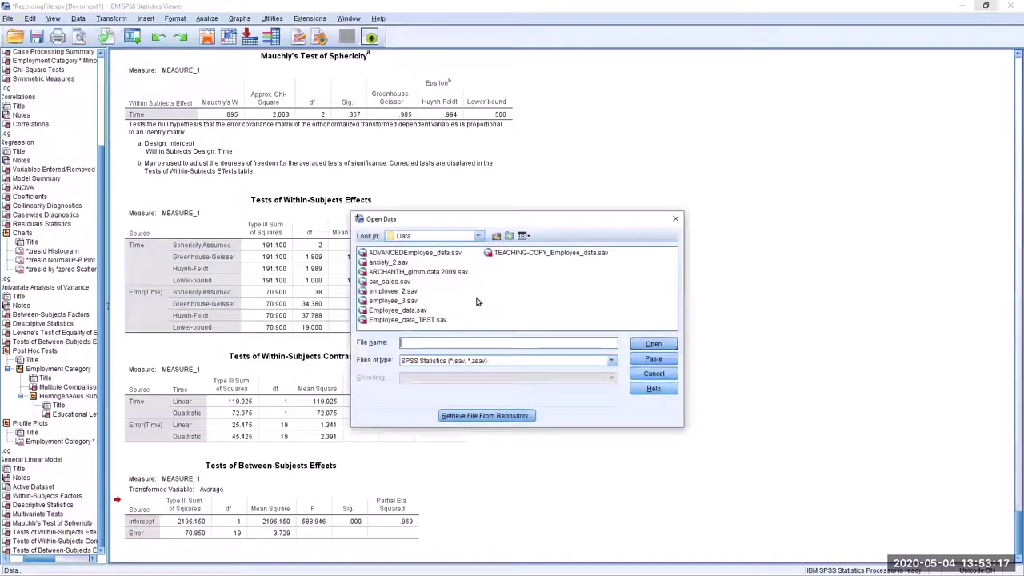
left_click(404, 283)
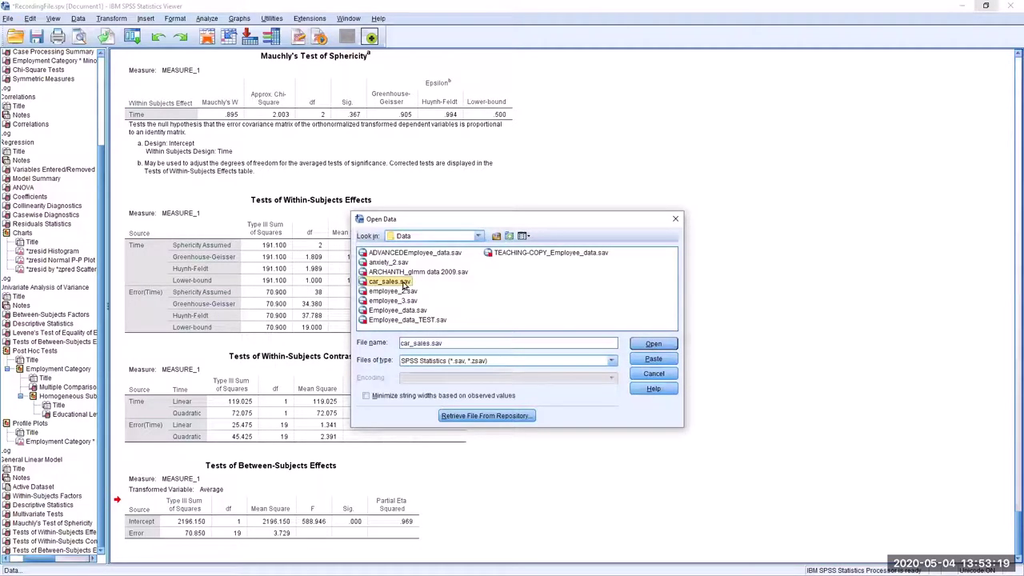
left_click(655, 344)
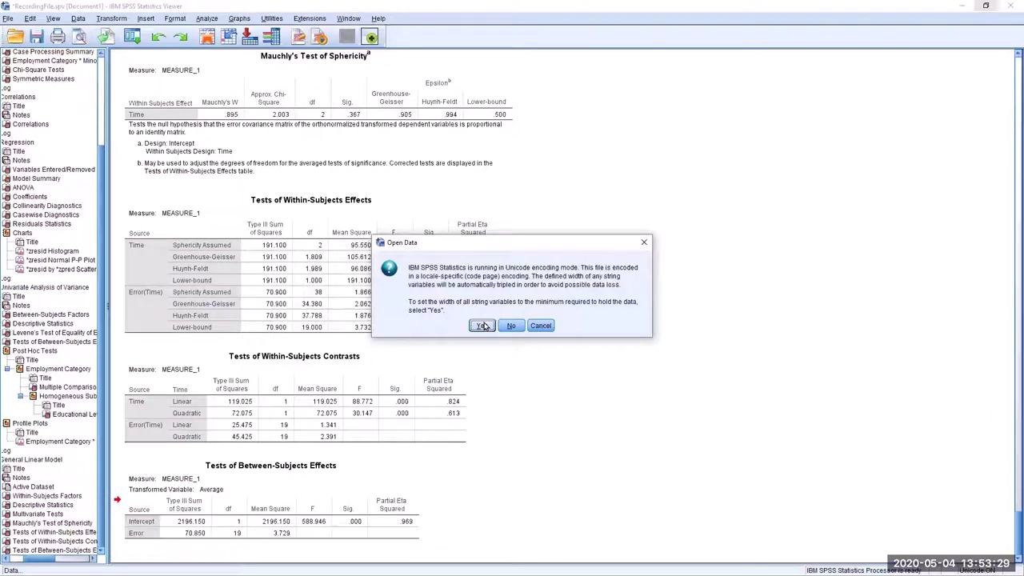
left_click(483, 326)
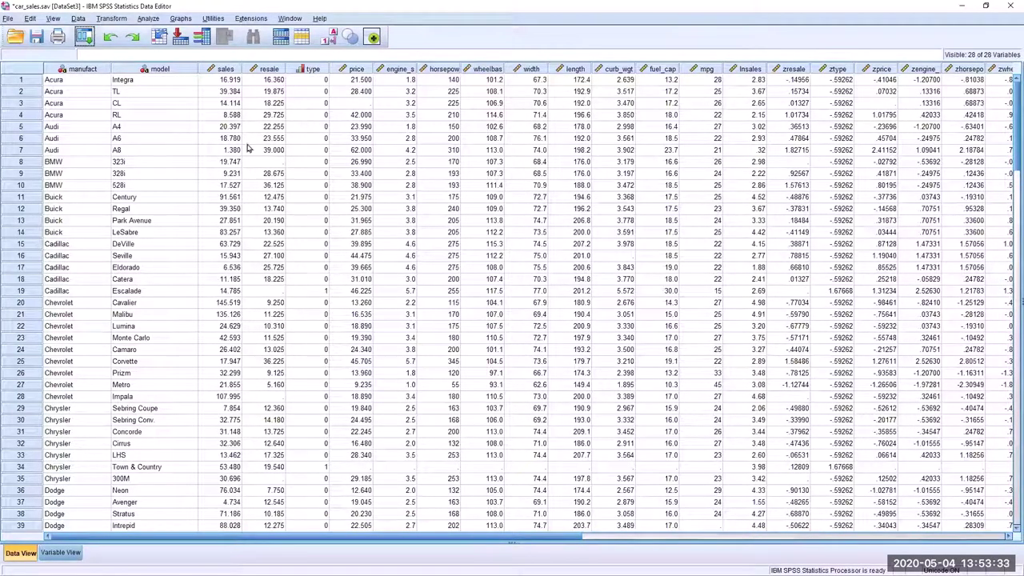
Step: Examine the car_sales.sav variables, from manufacturer, model, sales and price to engine size, horsepower, width, length and fuel capacity
left_click(364, 115)
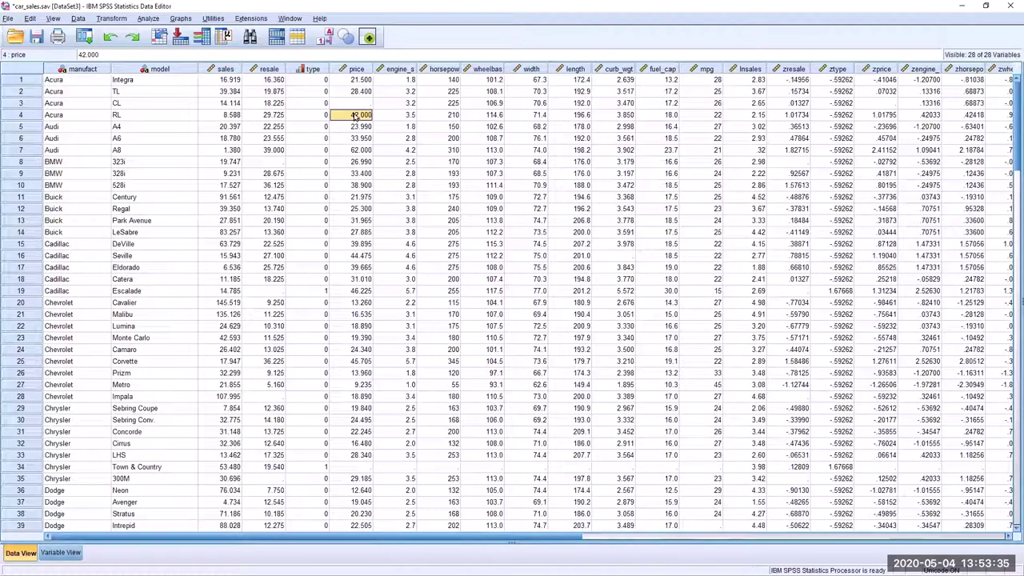
left_click(83, 104)
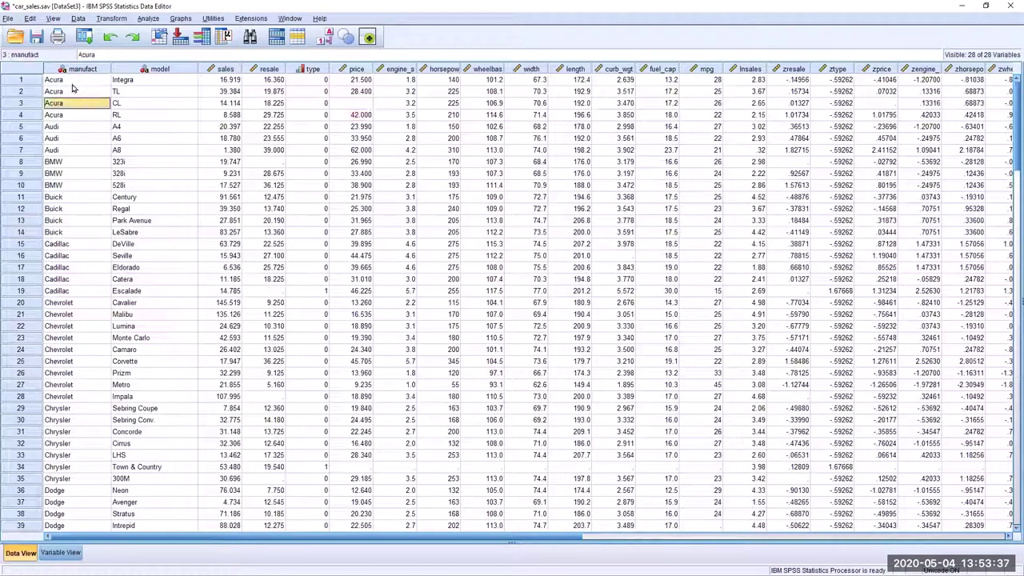
left_click(155, 105)
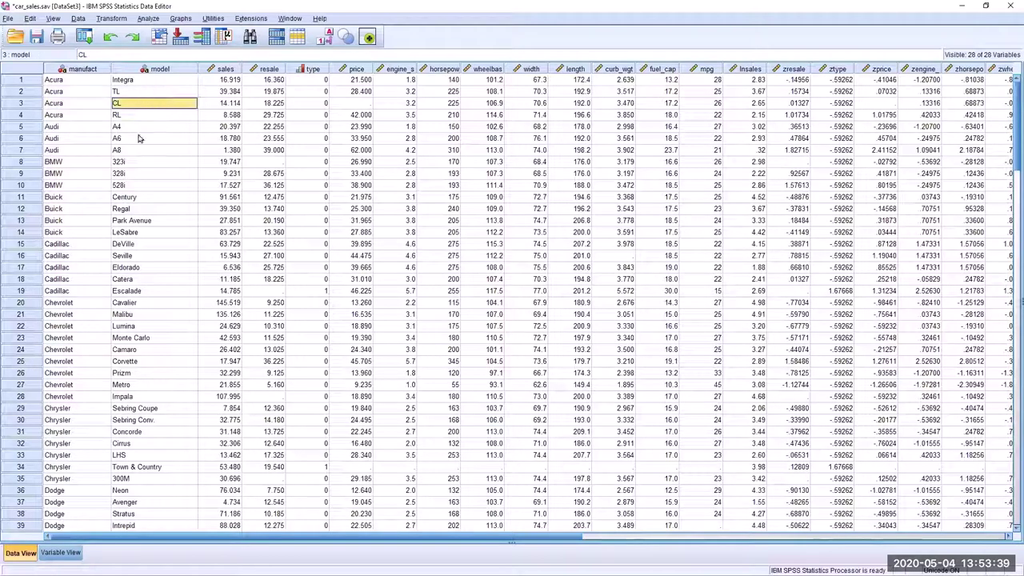
left_click(218, 92)
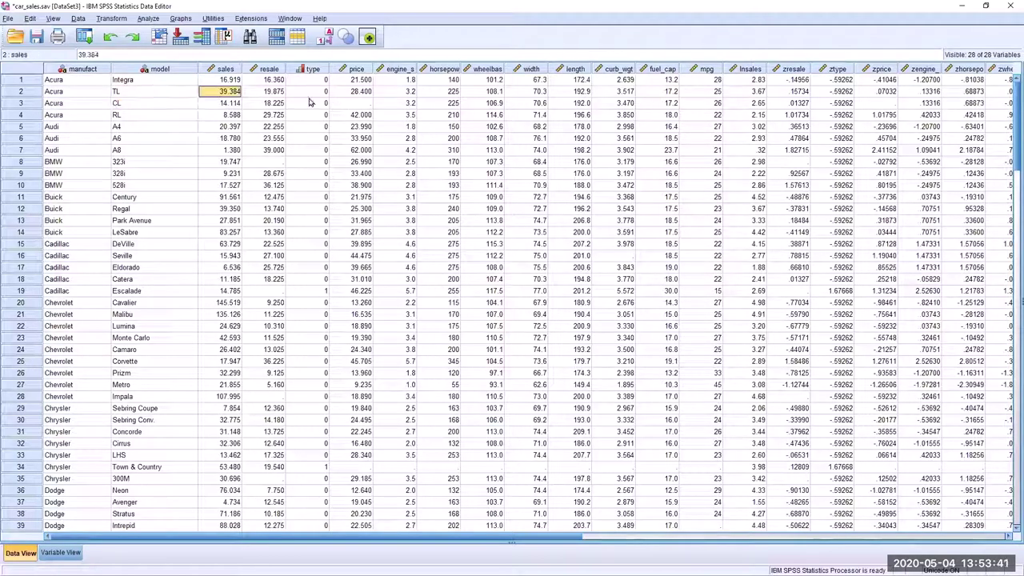
left_click(358, 80)
left_click(644, 140)
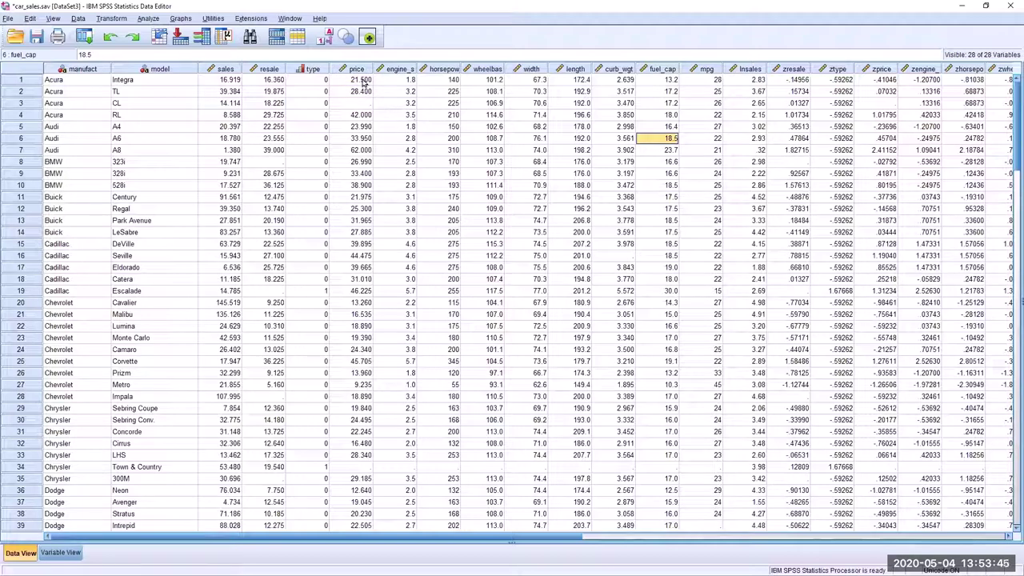
left_click_drag(323, 81, 733, 472)
left_click(359, 126)
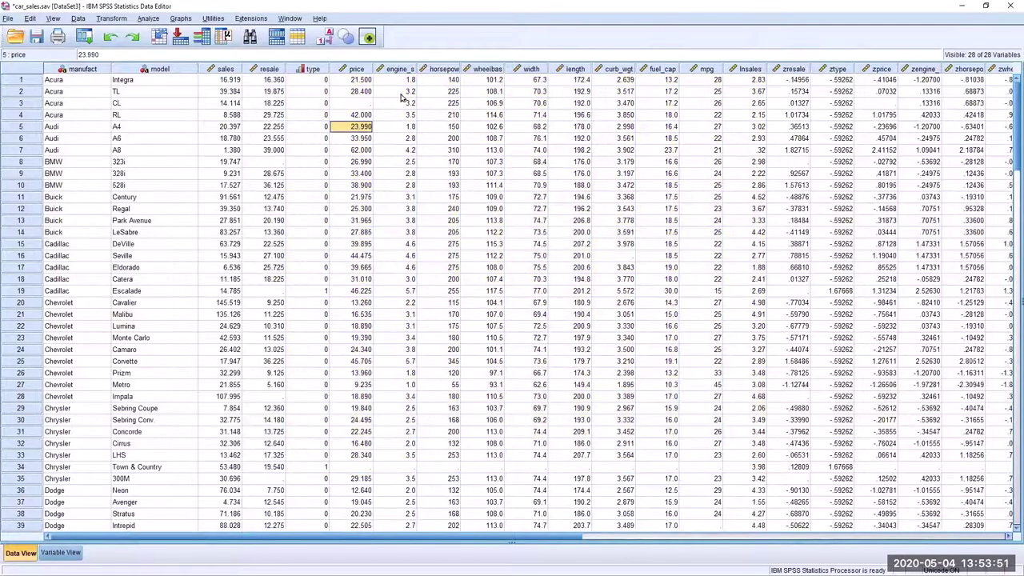
left_click(442, 102)
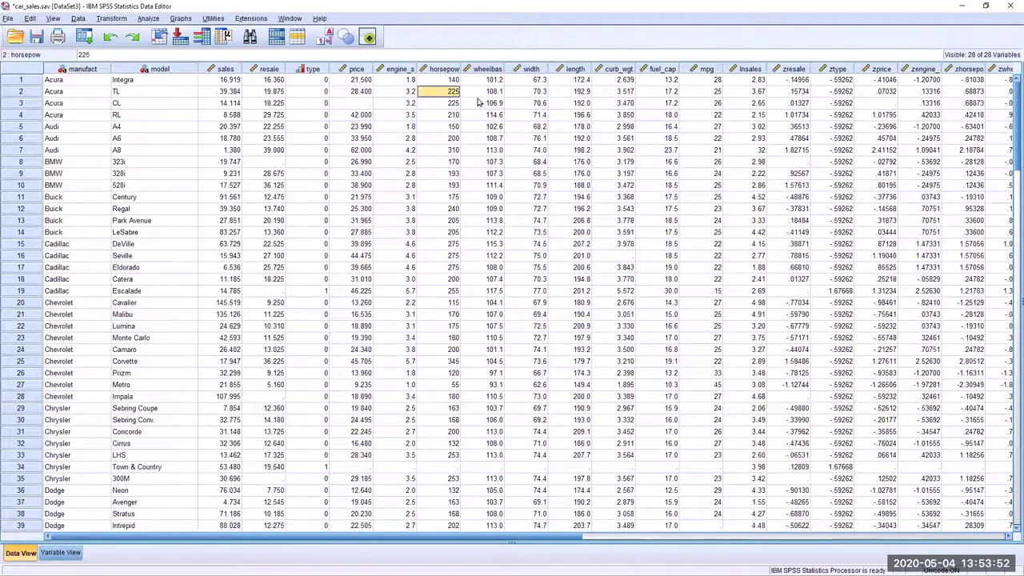
left_click(533, 104)
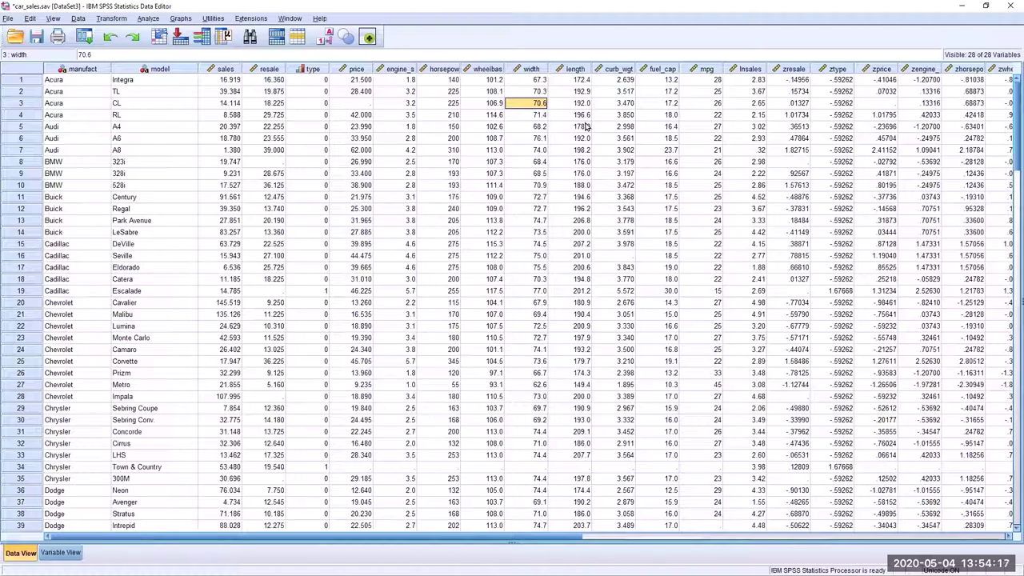
left_click(422, 116)
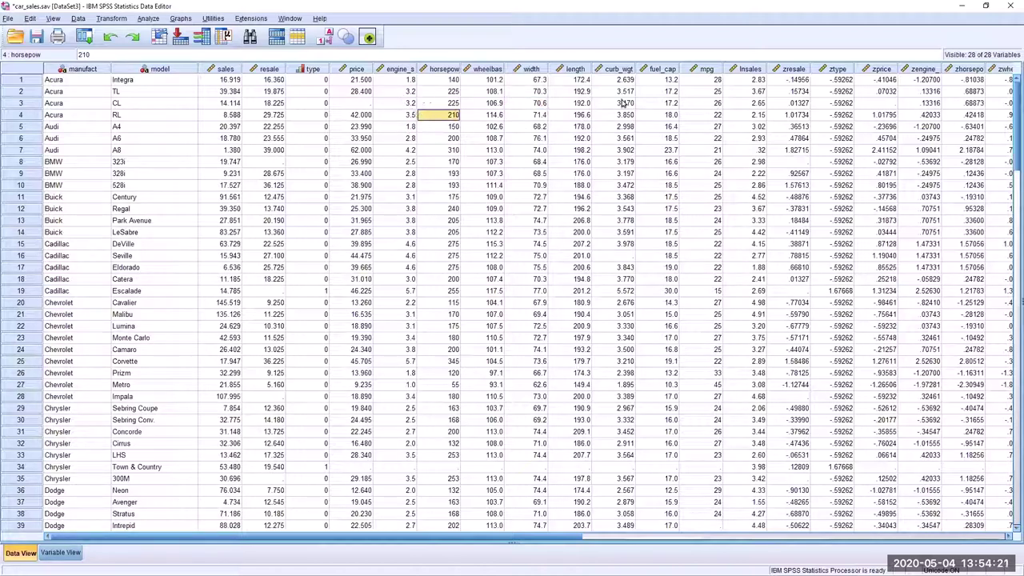
left_click(572, 139)
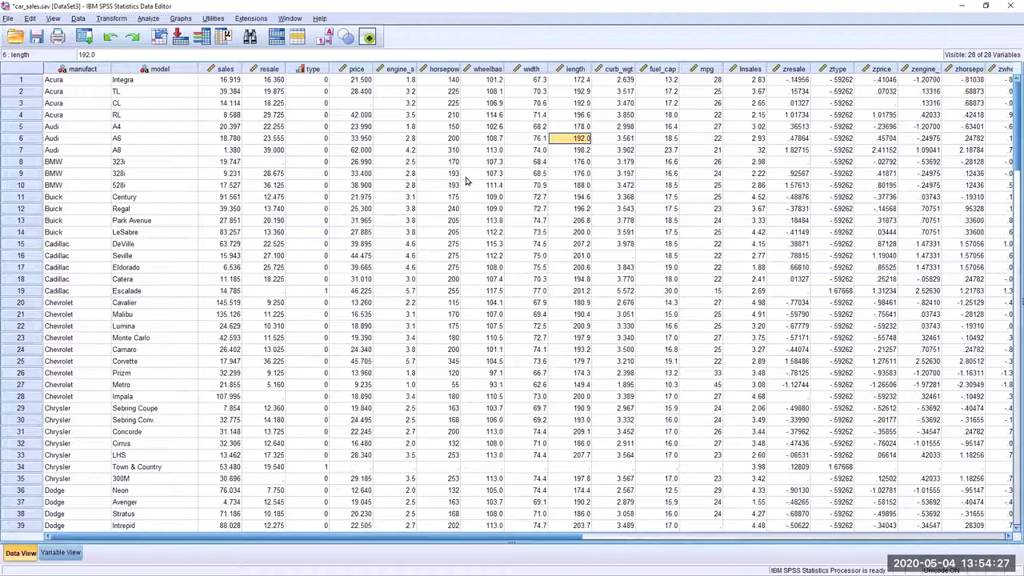
left_click(395, 152)
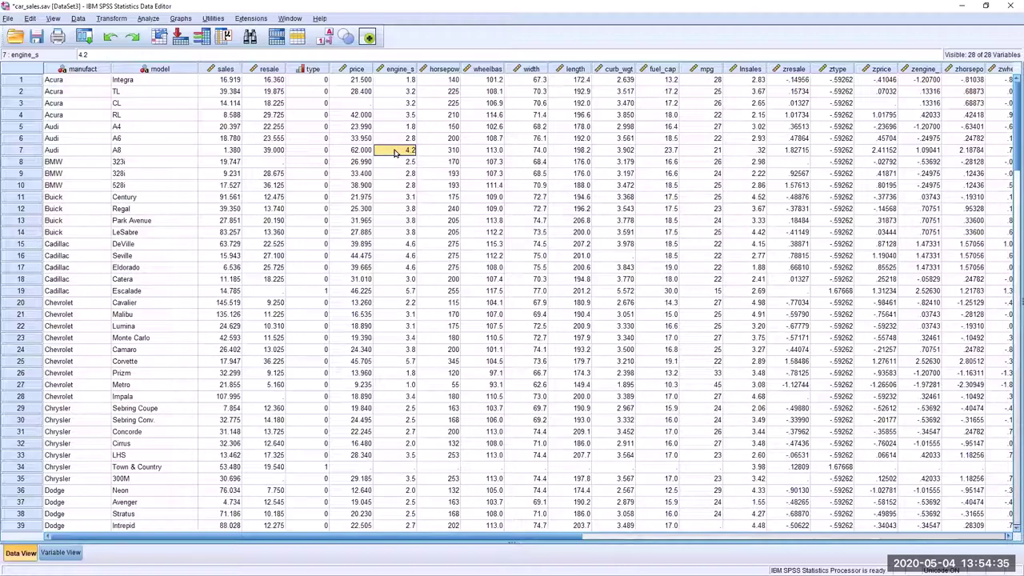
Step: Set up a dimension-reduction factor analysis with the ten variables from Vehicle type through Fuel efficiency as its variables
left_click(149, 18)
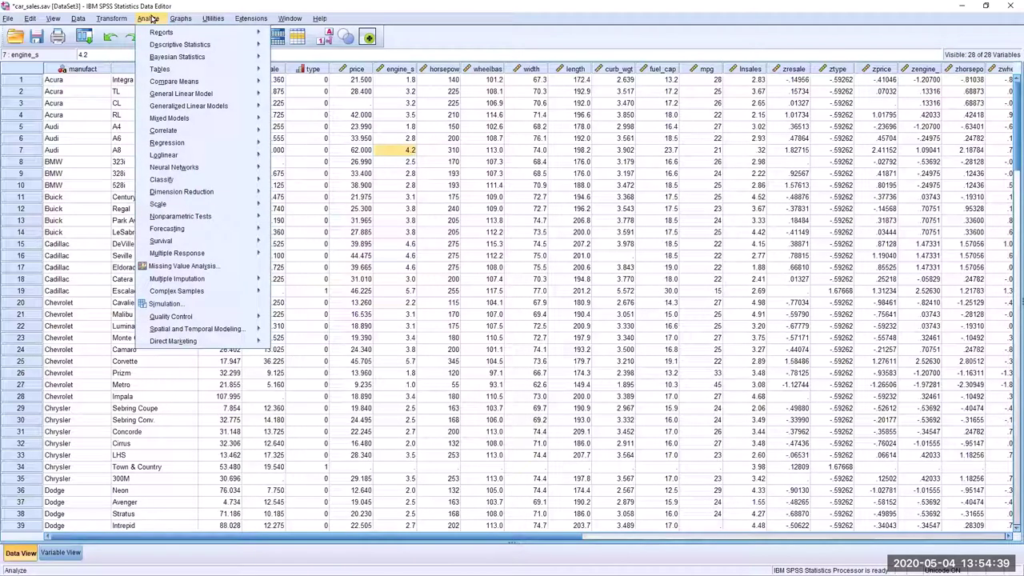
mouse_move(208, 194)
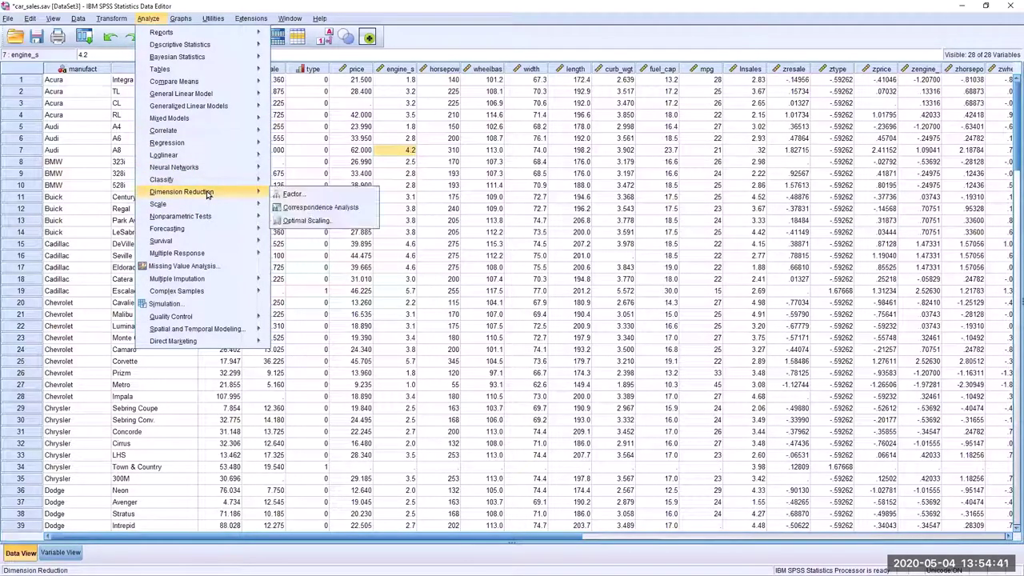
left_click(293, 194)
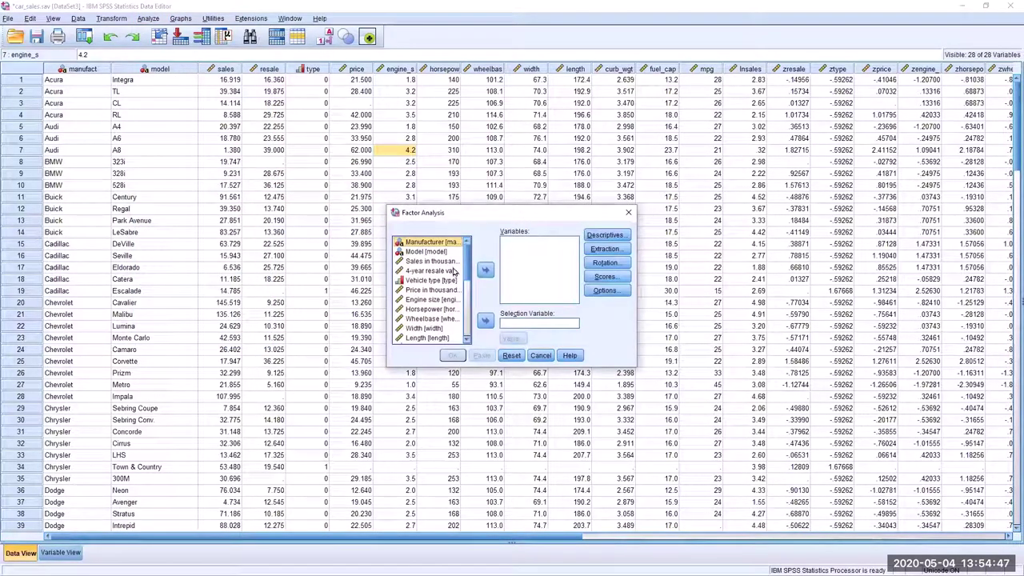
left_click(432, 281)
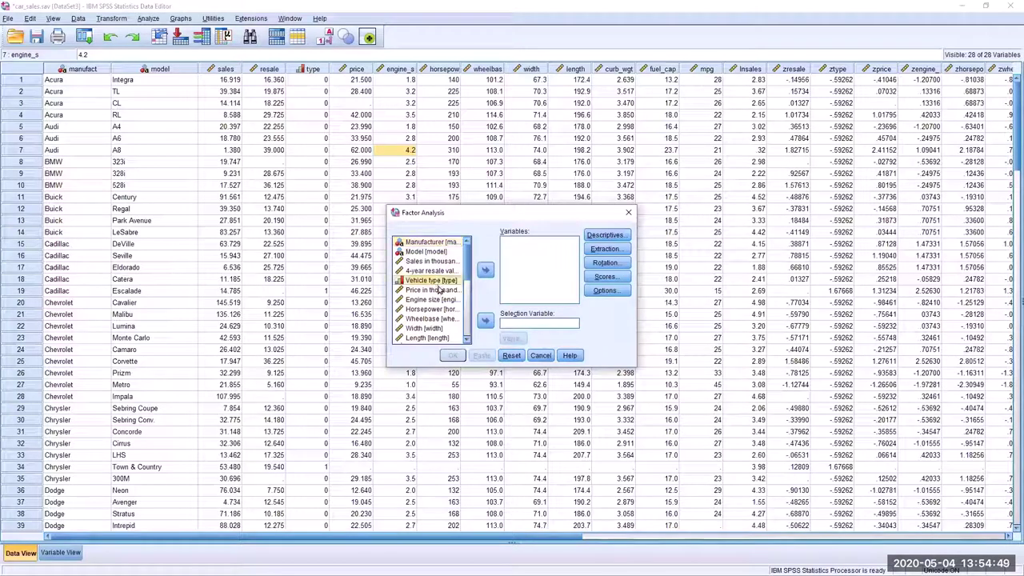
scroll(468, 261, "down", 1)
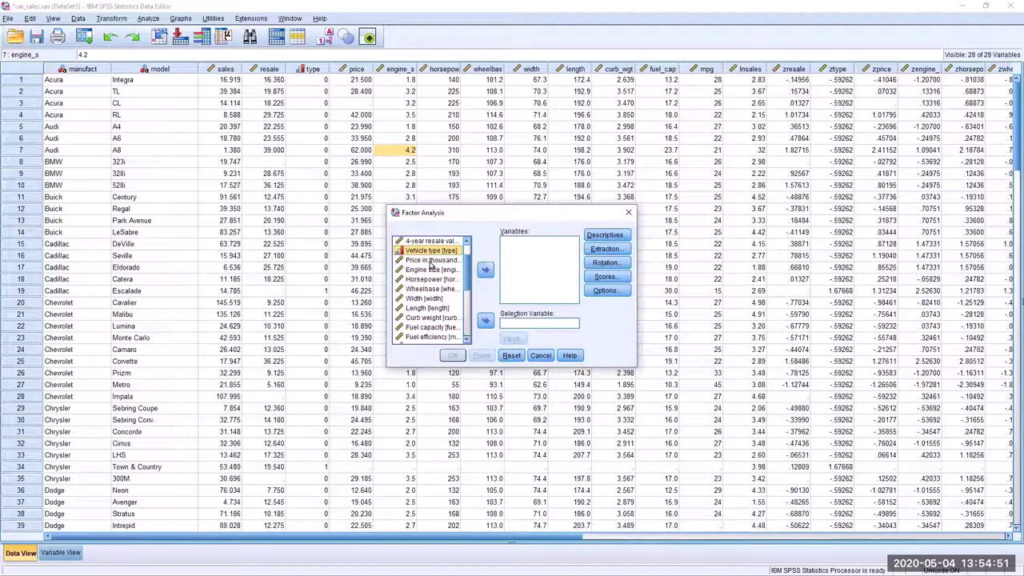
left_click(431, 261, "shift")
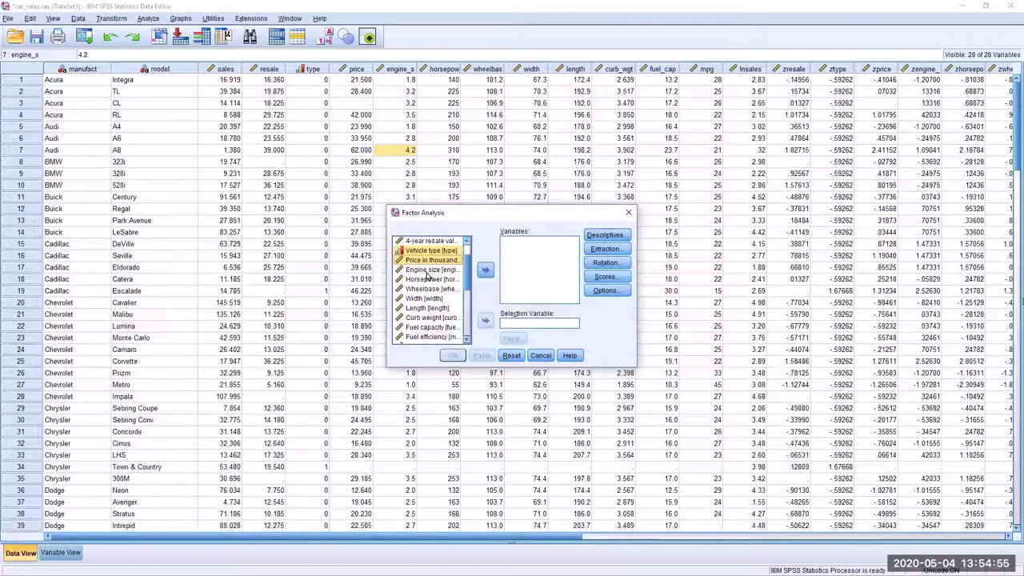
left_click(427, 271, "shift")
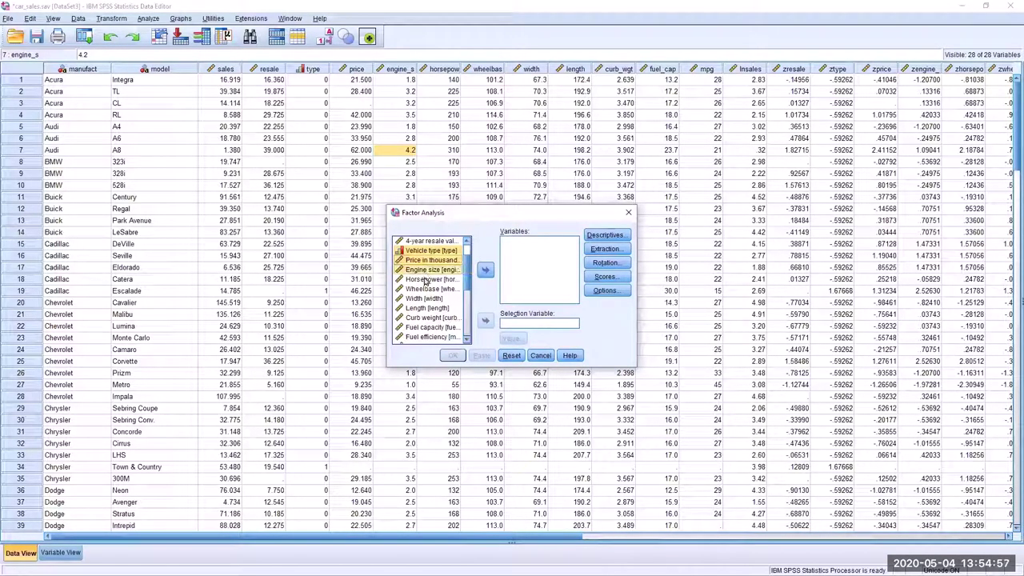
left_click(426, 280, "shift")
left_click(430, 290, "shift")
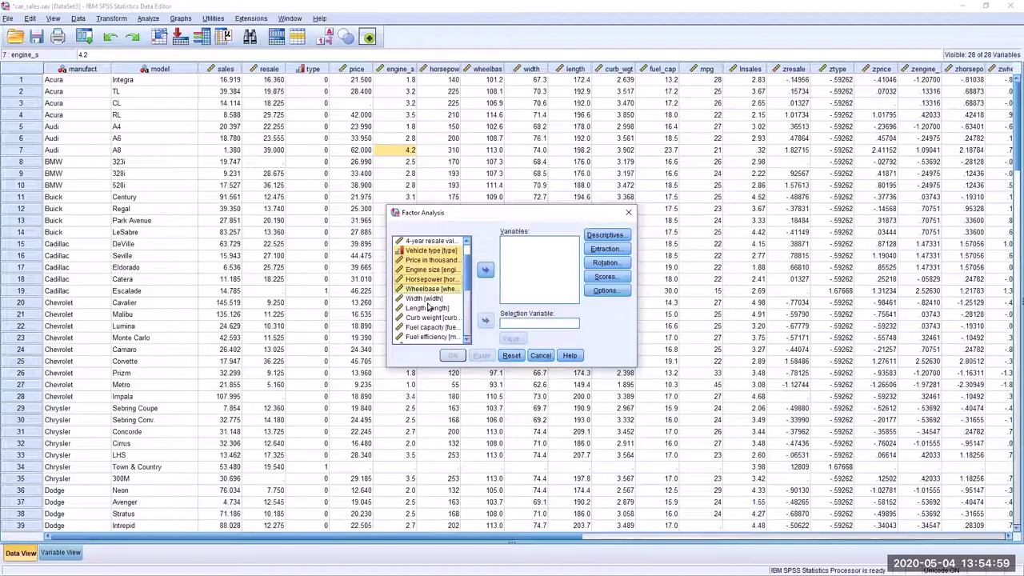
left_click(431, 300, "shift")
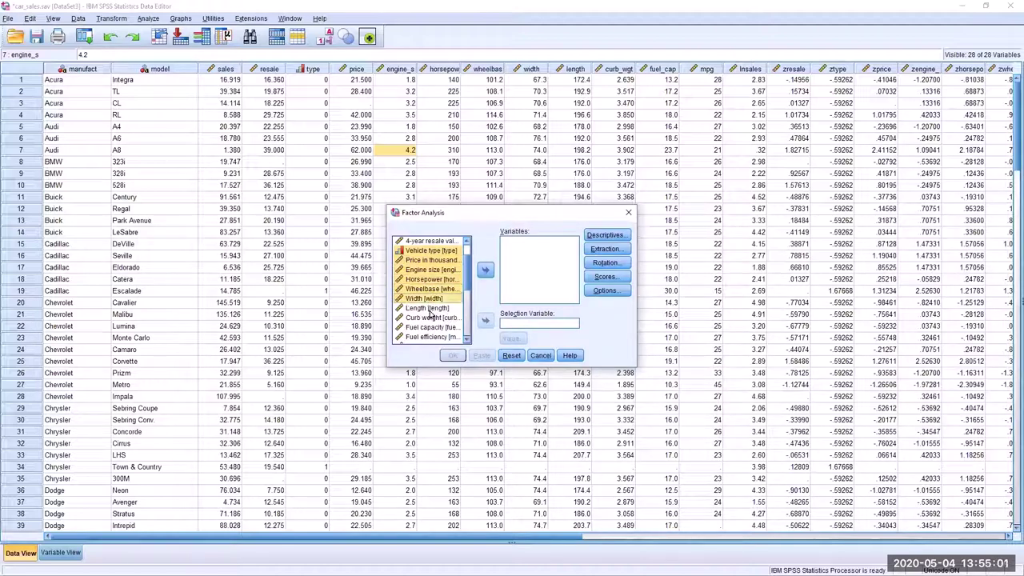
left_click(429, 309, "shift")
left_click(436, 319, "shift")
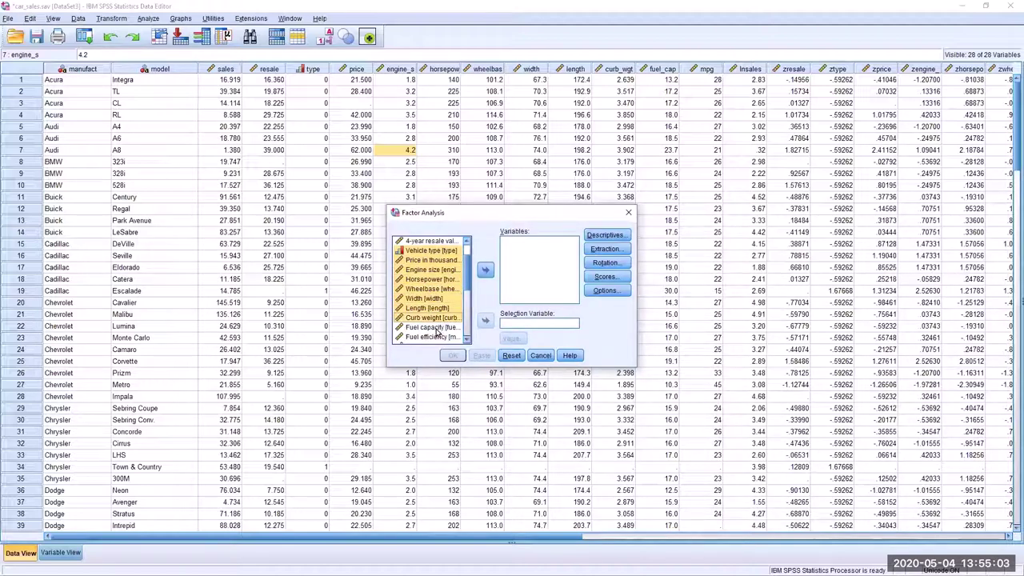
left_click(433, 328, "shift")
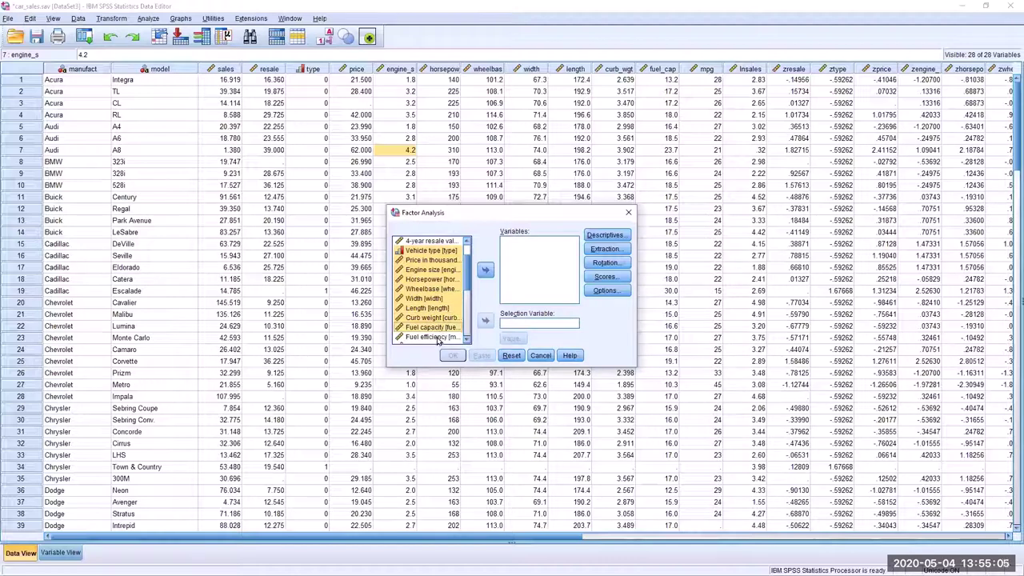
left_click(432, 337, "shift")
left_click(467, 340)
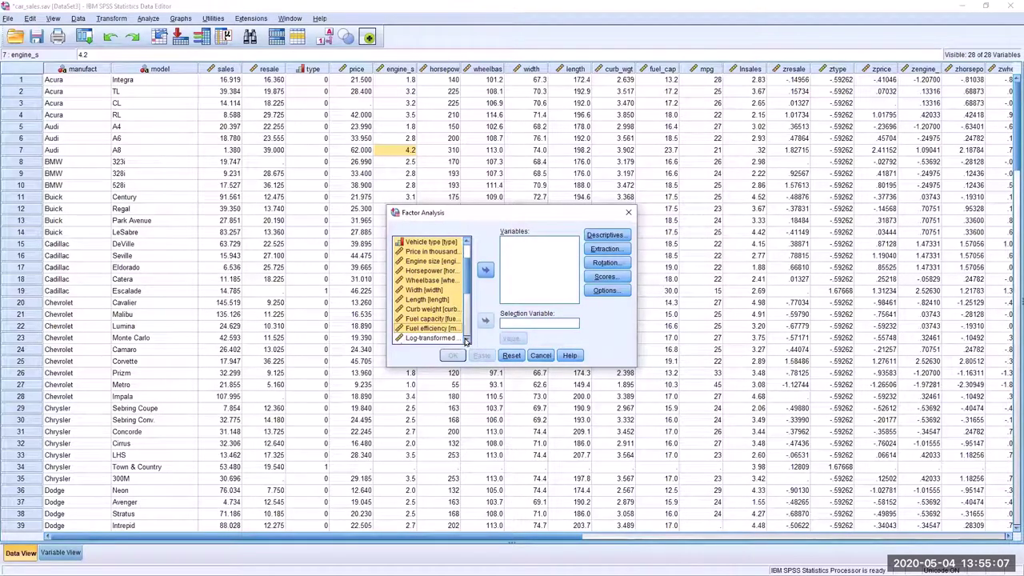
left_click(485, 269)
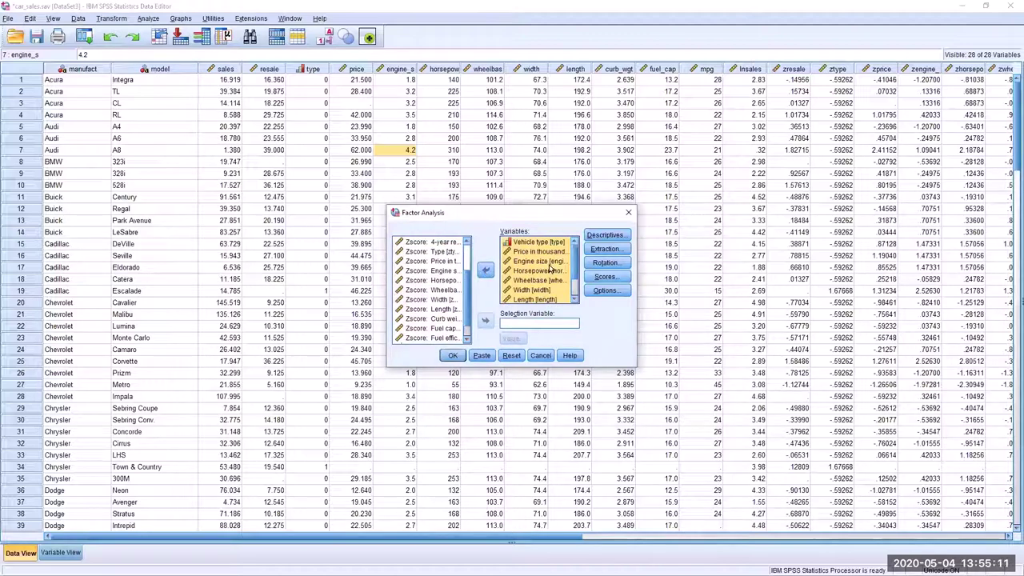
Step: Add KMO and Bartlett's test of sphericity to the factor analysis descriptives, keeping the initial solution
left_click(613, 236)
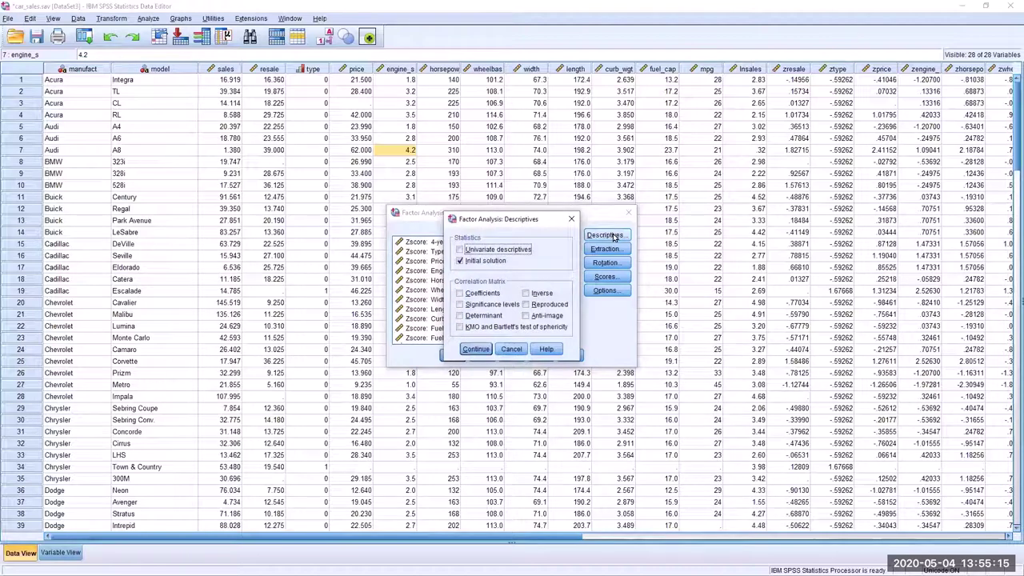
left_click(460, 328)
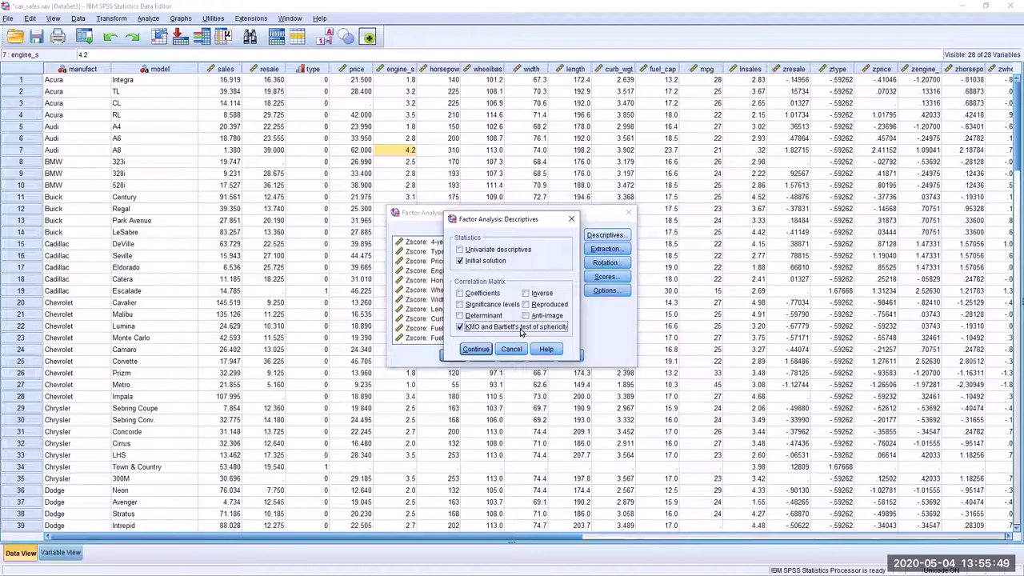
left_click(475, 350)
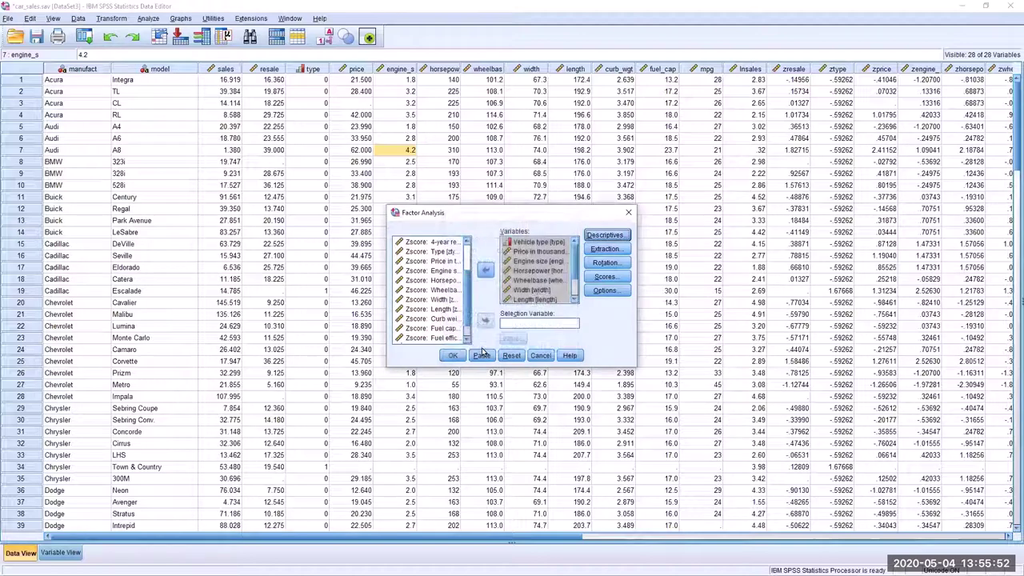
Step: Set the factor extraction to principal components on the correlation matrix with eigenvalues greater than 1, and add a scree plot
left_click(619, 251)
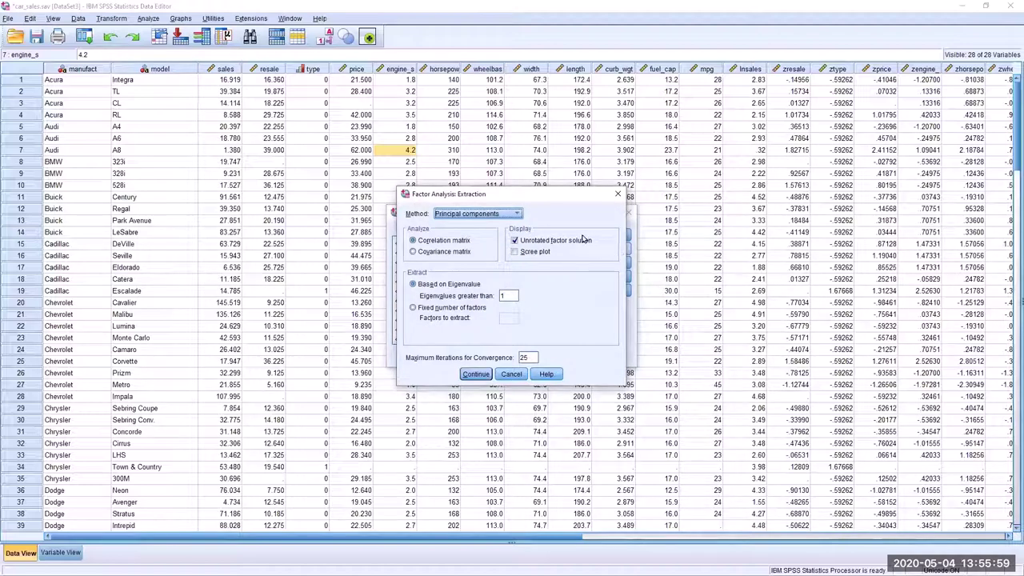
left_click(517, 216)
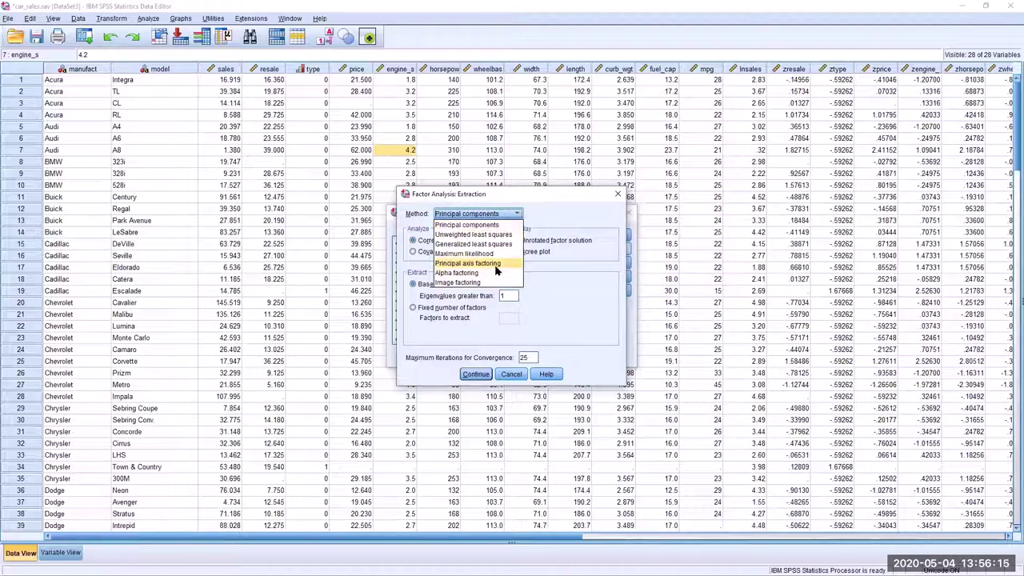
left_click(493, 225)
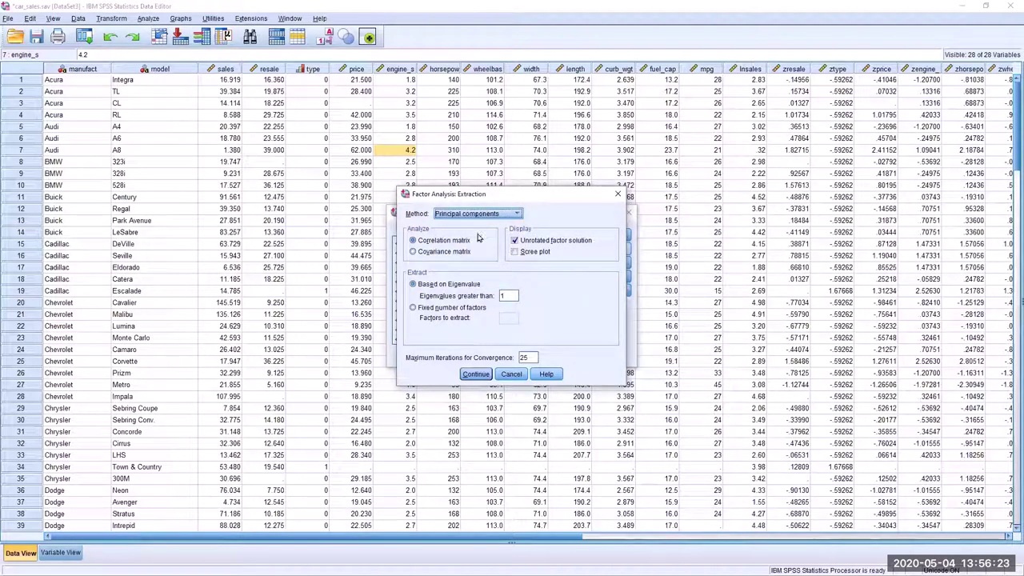
left_click(515, 252)
left_click(515, 252)
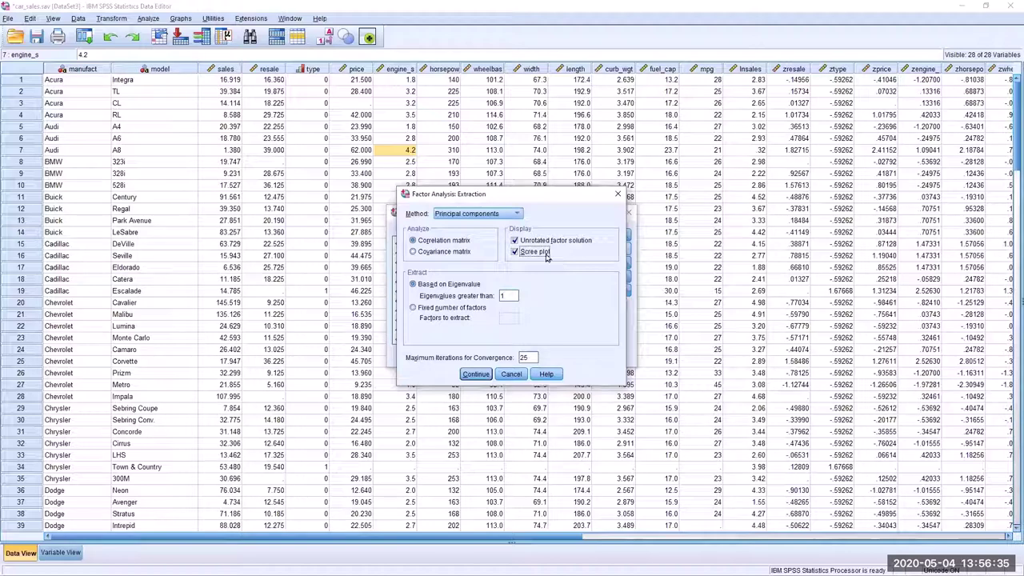
left_click(475, 375)
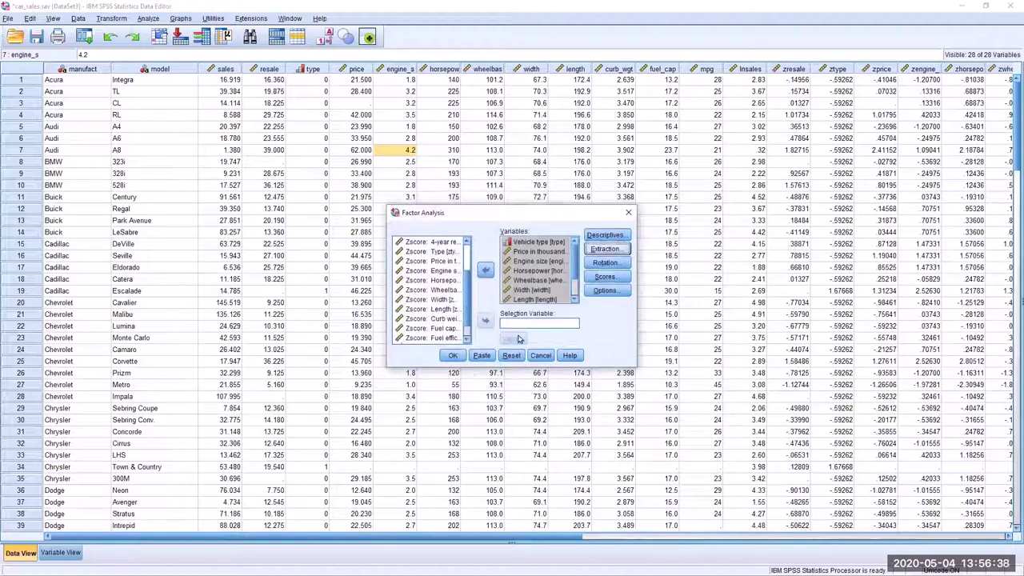
Step: Set the factor rotation method to Varimax with the rotated solution displayed
left_click(605, 263)
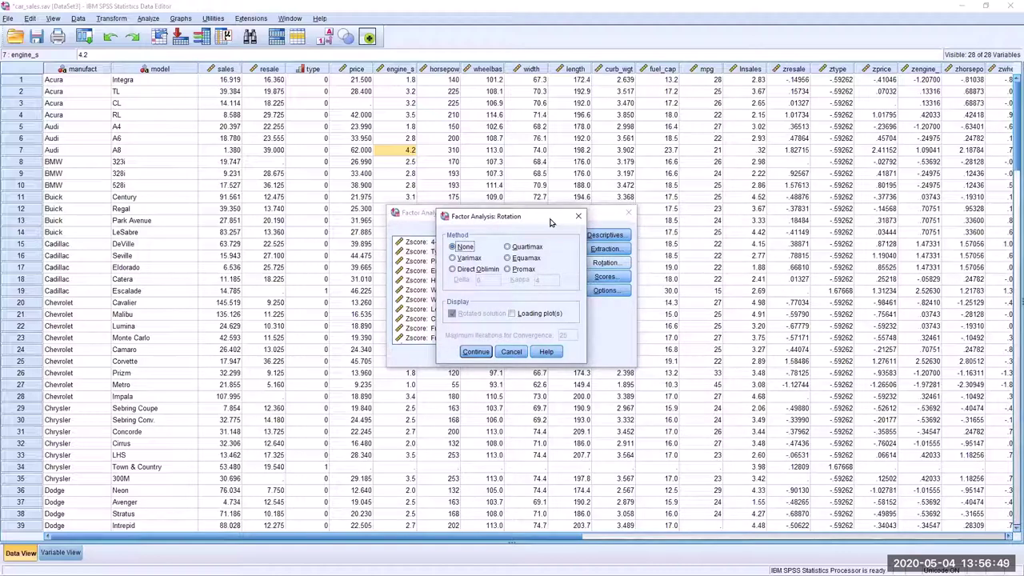
left_click_drag(550, 222, 553, 222)
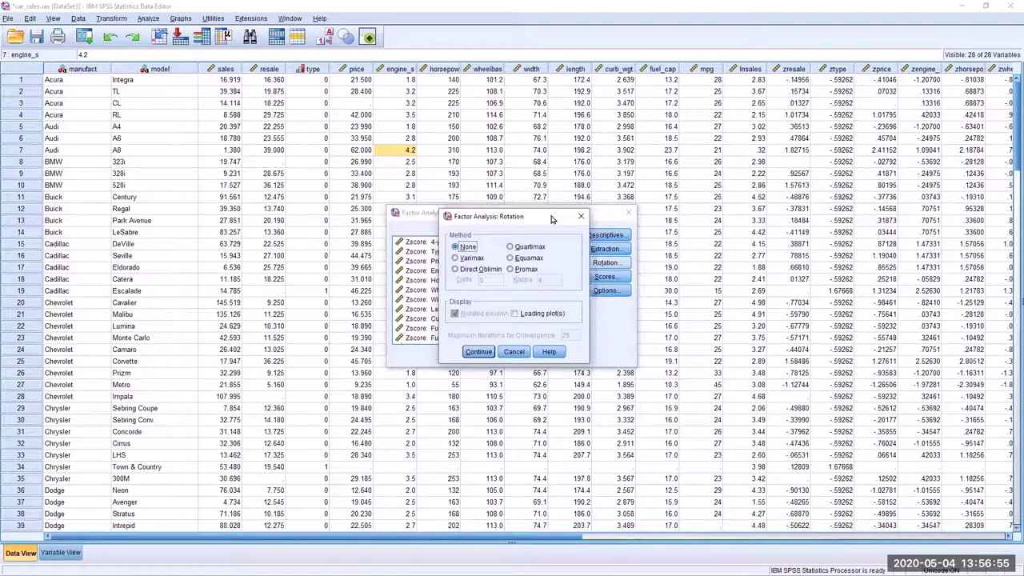
left_click(455, 259)
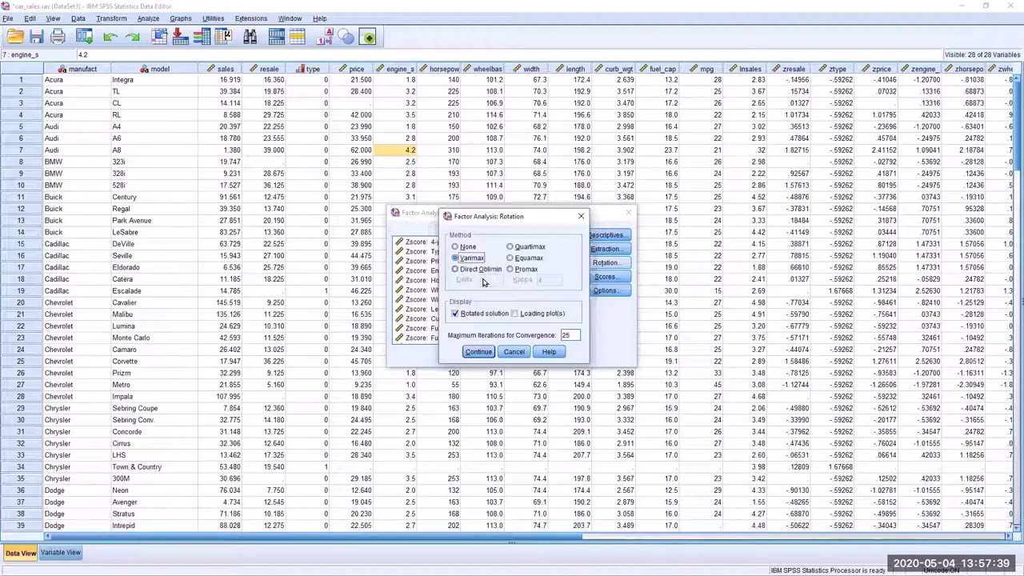
left_click(478, 354)
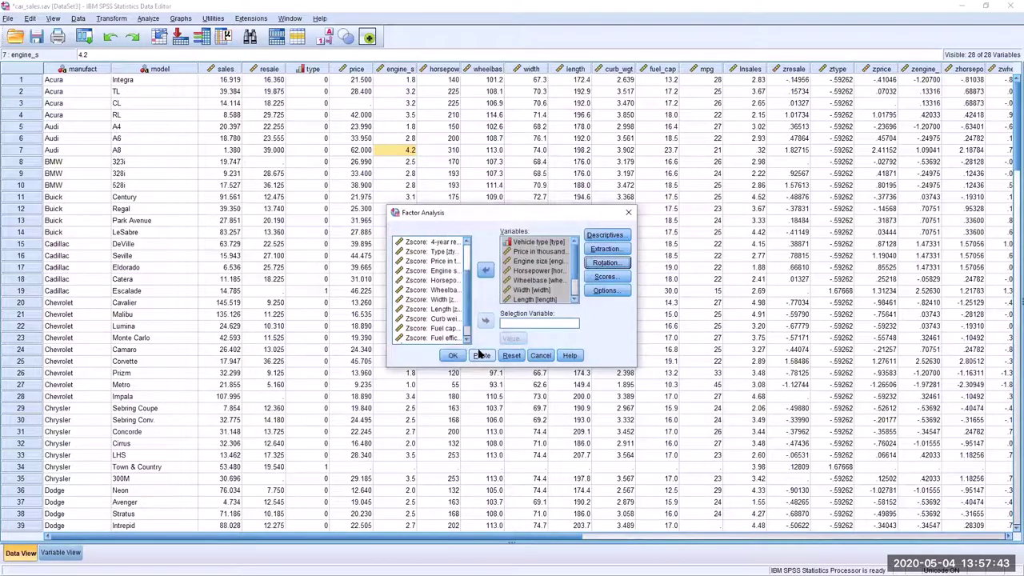
Step: Save the factor scores as variables using the Regression method and run the factor analysis
left_click(614, 277)
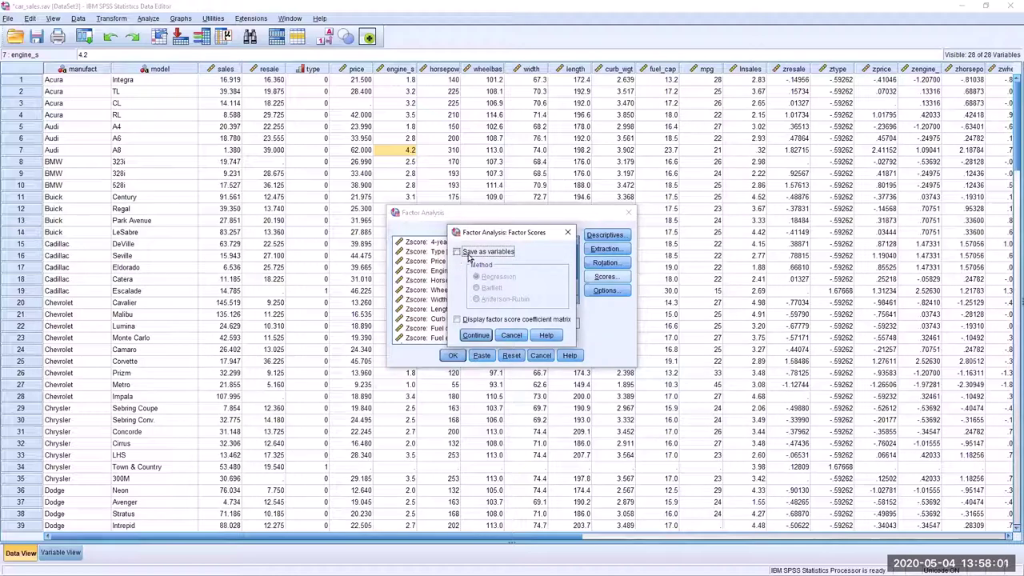
left_click(459, 253)
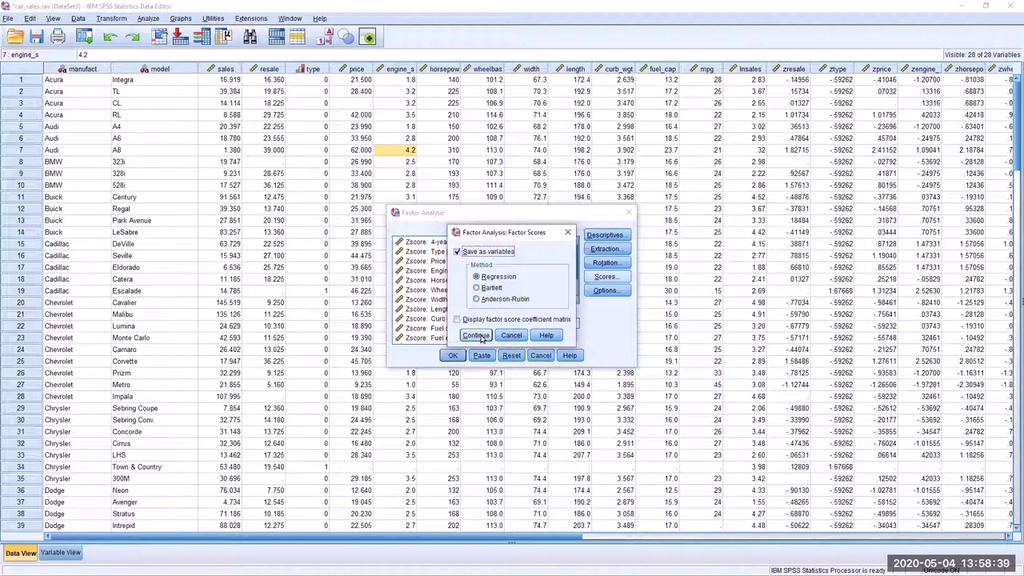
left_click(476, 336)
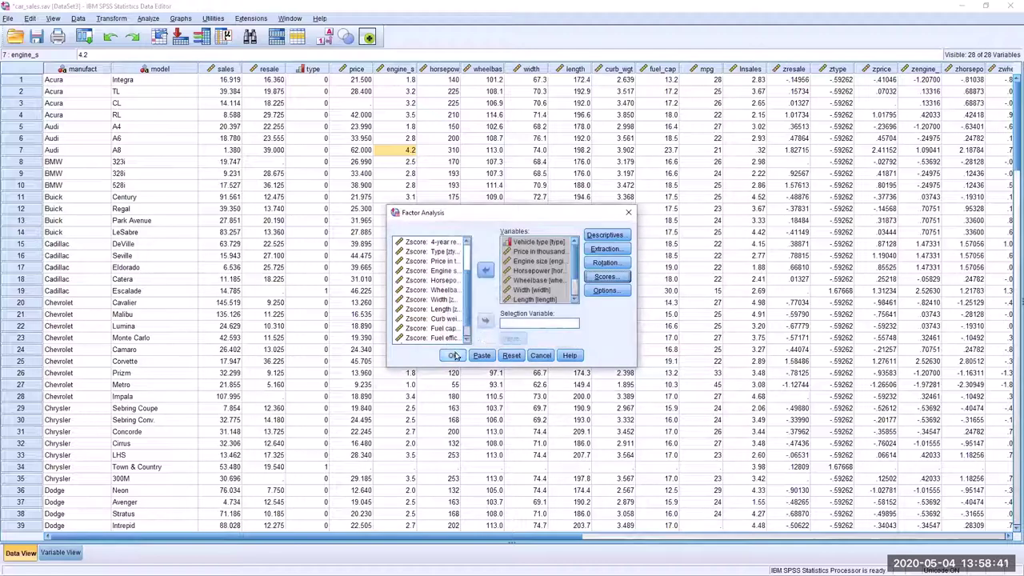
left_click(453, 357)
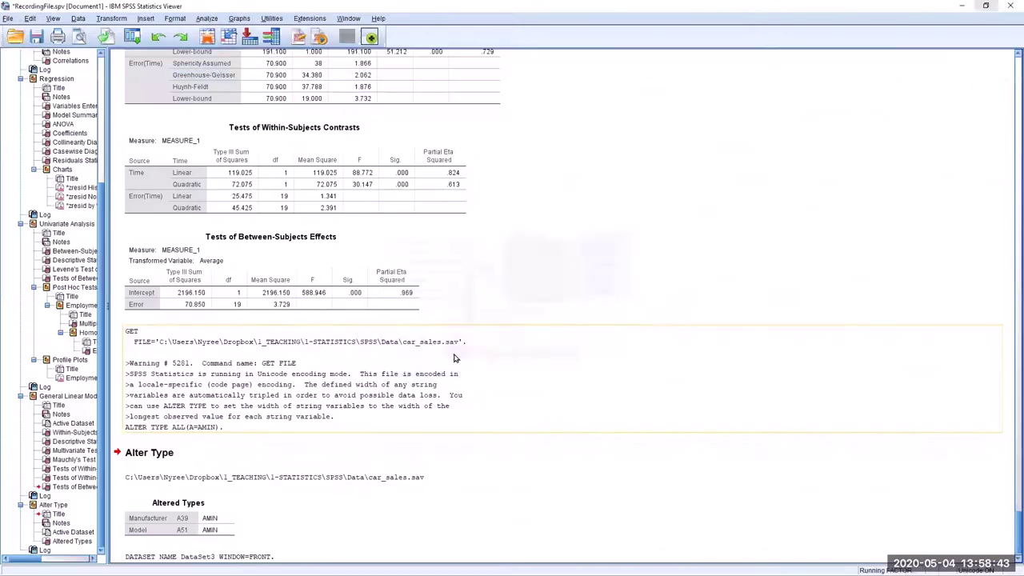
Step: Examine the KMO and Bartlett's Test table and the extraction values in the Communalities table of the factor analysis output
left_click(248, 122)
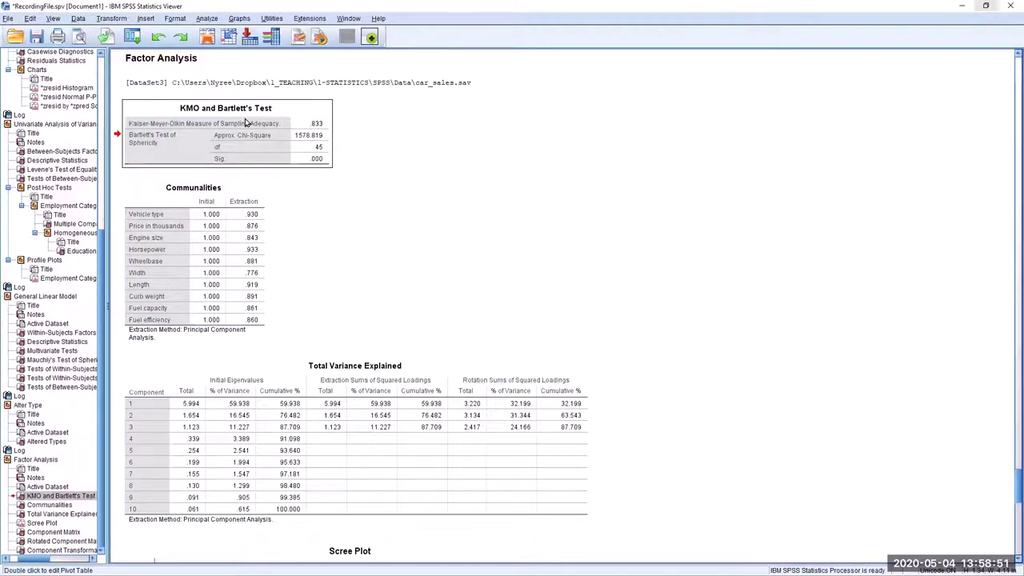
double_click(247, 121)
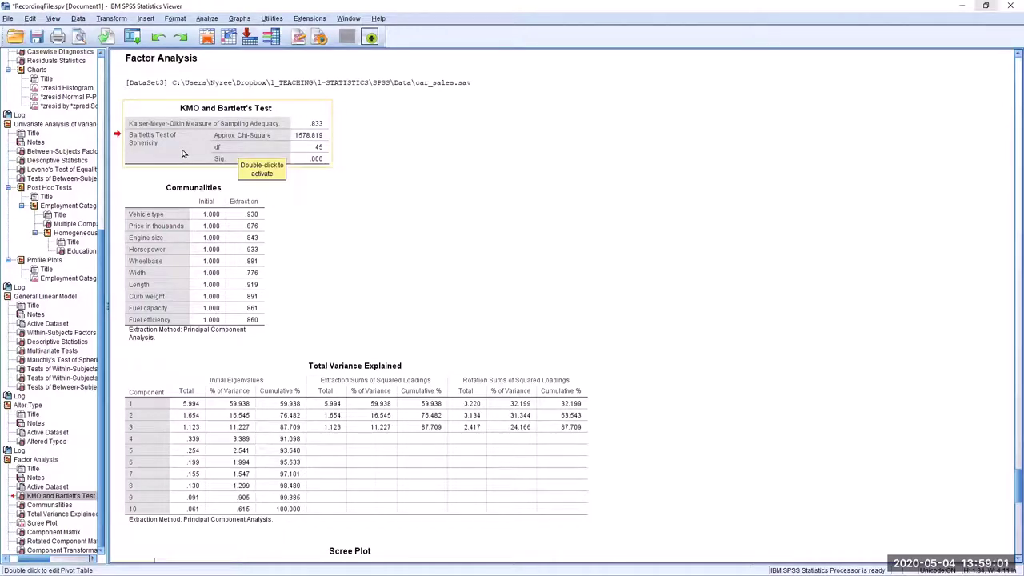
double_click(317, 126)
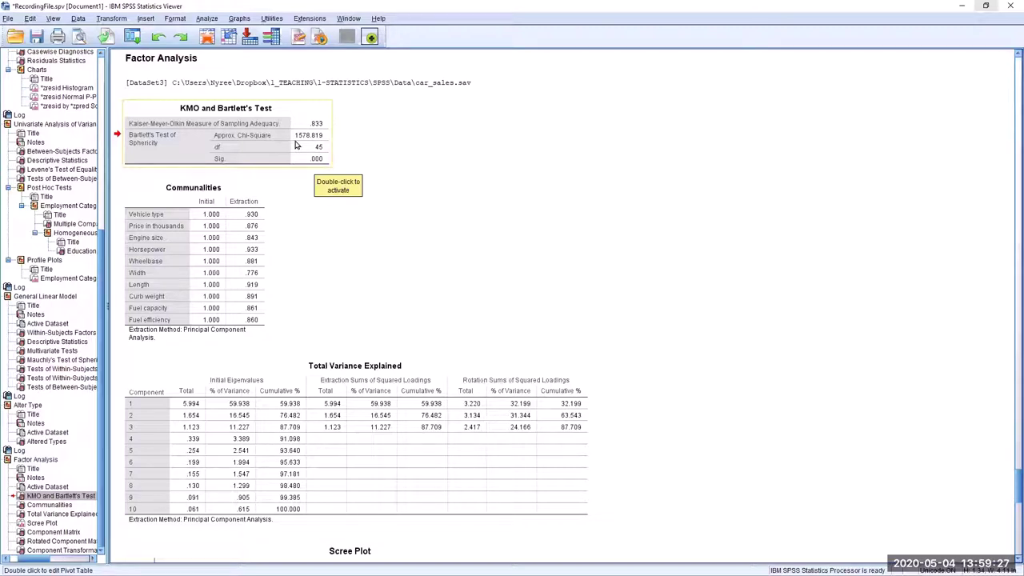
left_click_drag(215, 263, 341, 237)
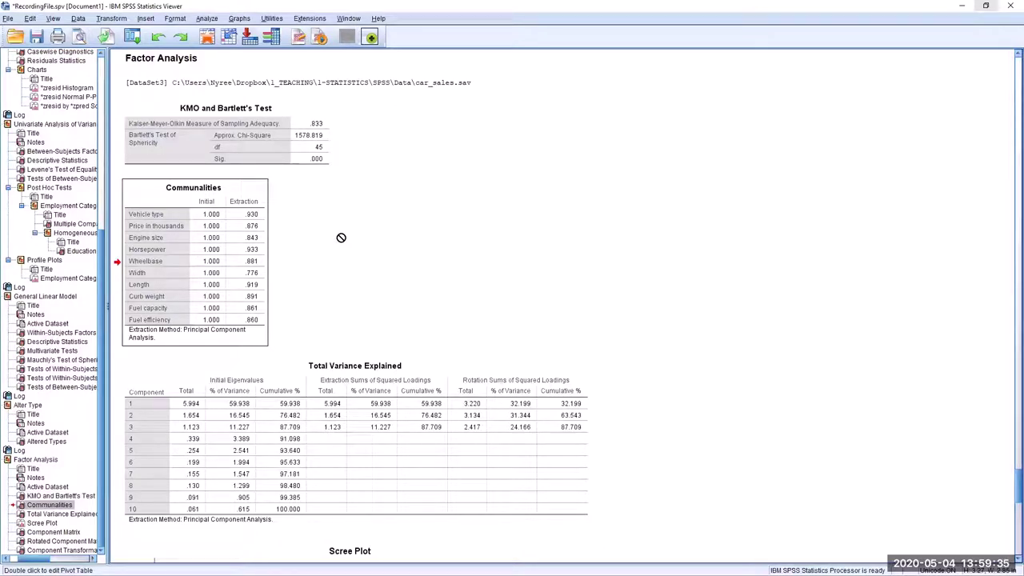
left_click_drag(341, 237, 232, 214)
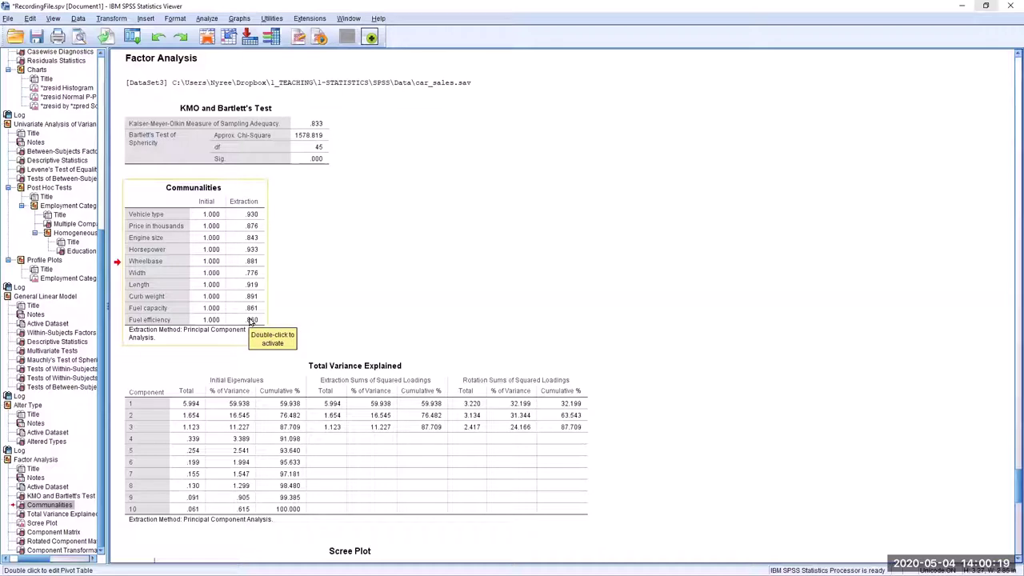
Step: Examine the eigenvalues and cumulative percentages in Total Variance Explained and the bend in the scree plot to judge how many components to retain
left_click(383, 423)
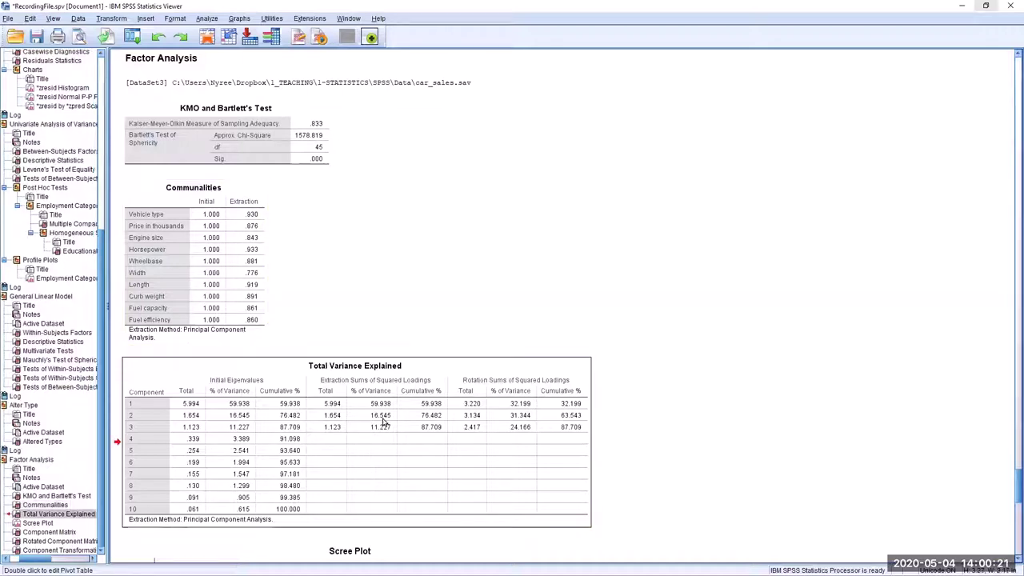
scroll(385, 434, "down", 3)
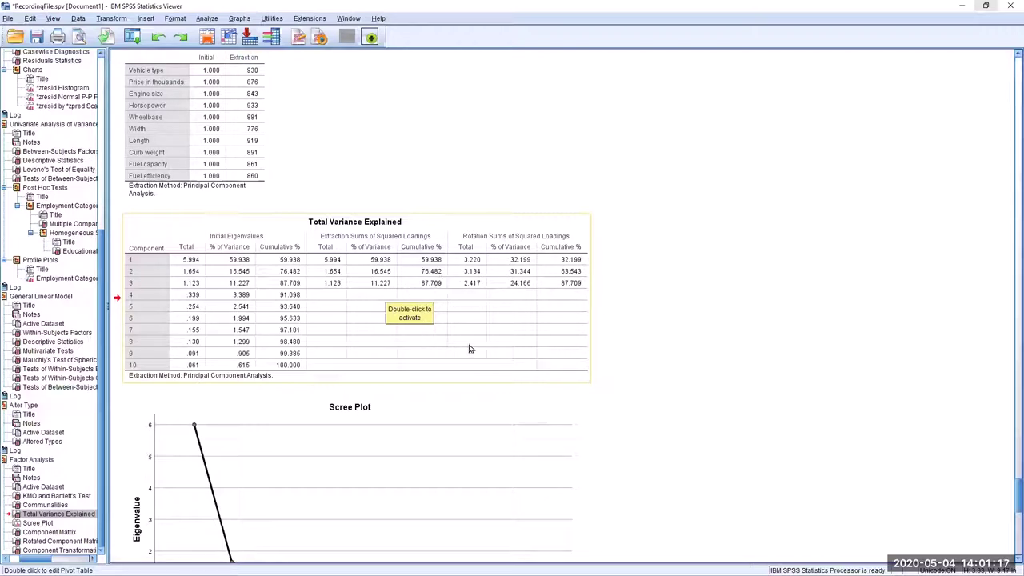
scroll(467, 342, "down", 5)
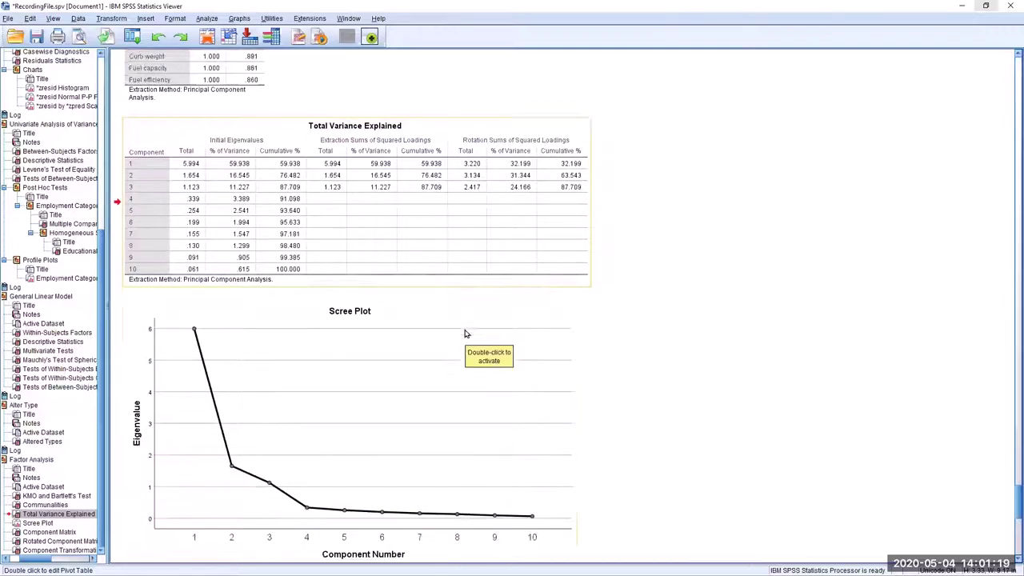
left_click(406, 340)
scroll(406, 341, "down", 2)
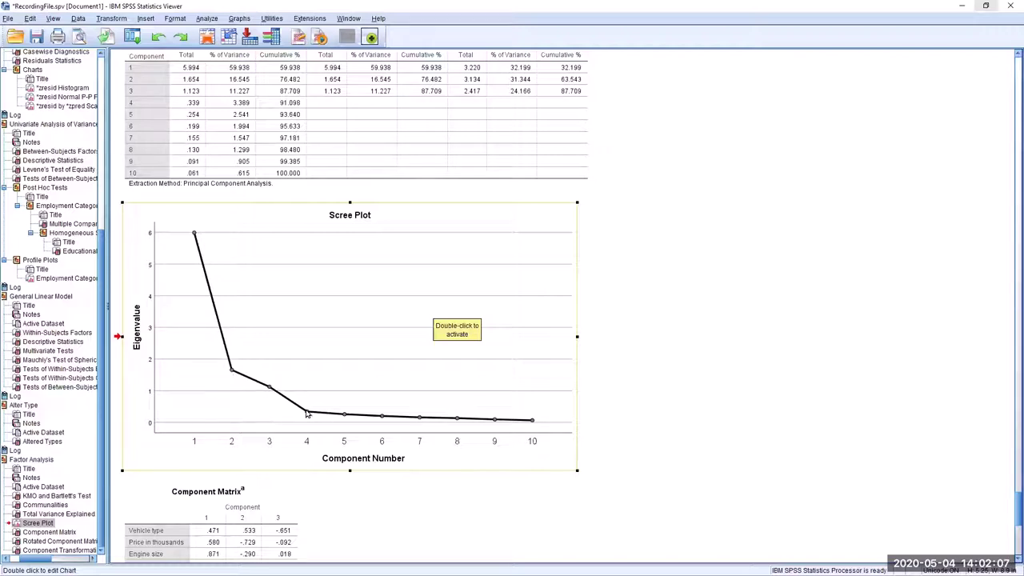
left_click(326, 357)
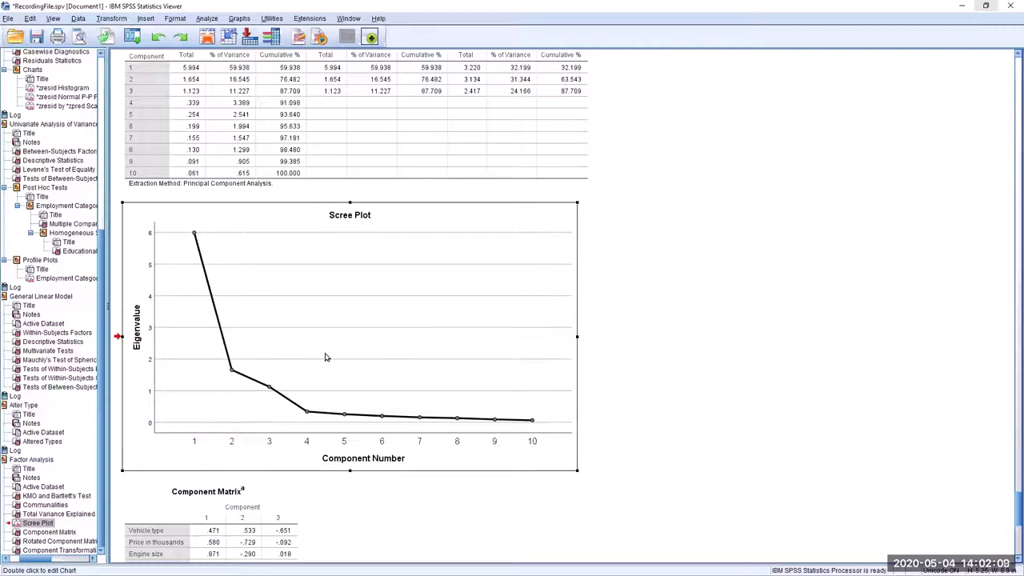
scroll(325, 357, "down", 2)
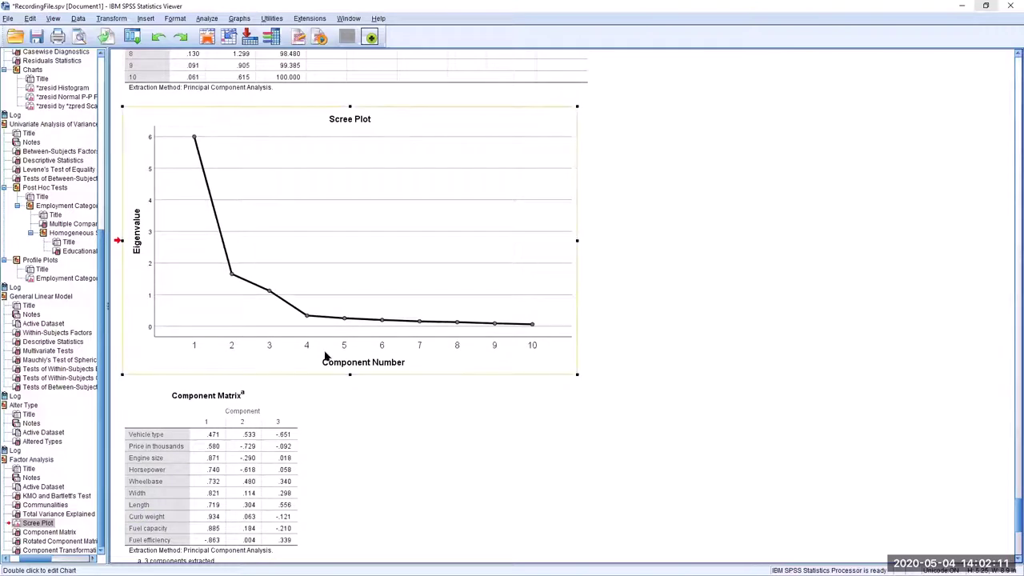
Step: Compare the variable loadings on each component between the Component Matrix and the Rotated Component Matrix
scroll(325, 353, "down", 1)
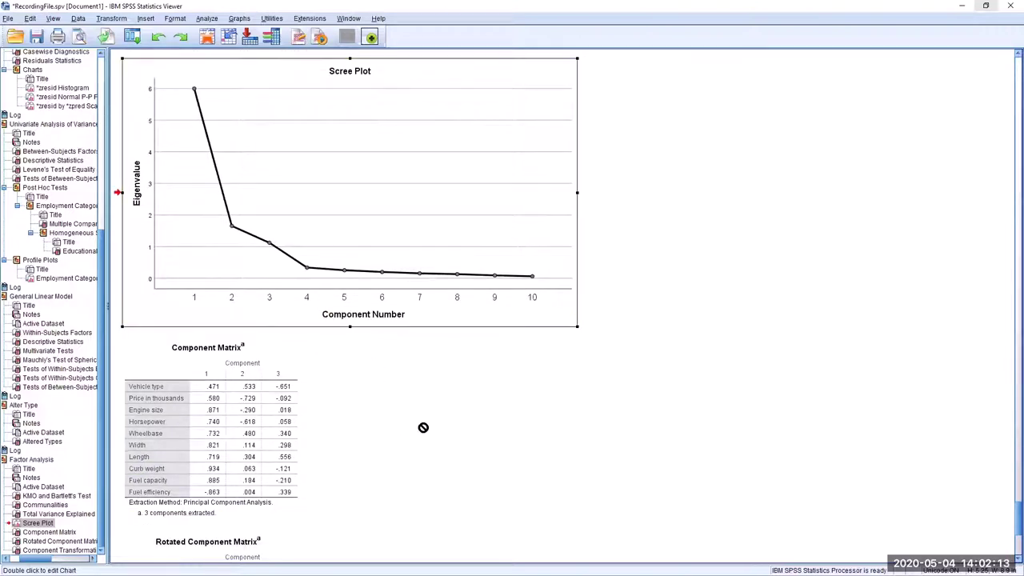
scroll(418, 422, "down", 3)
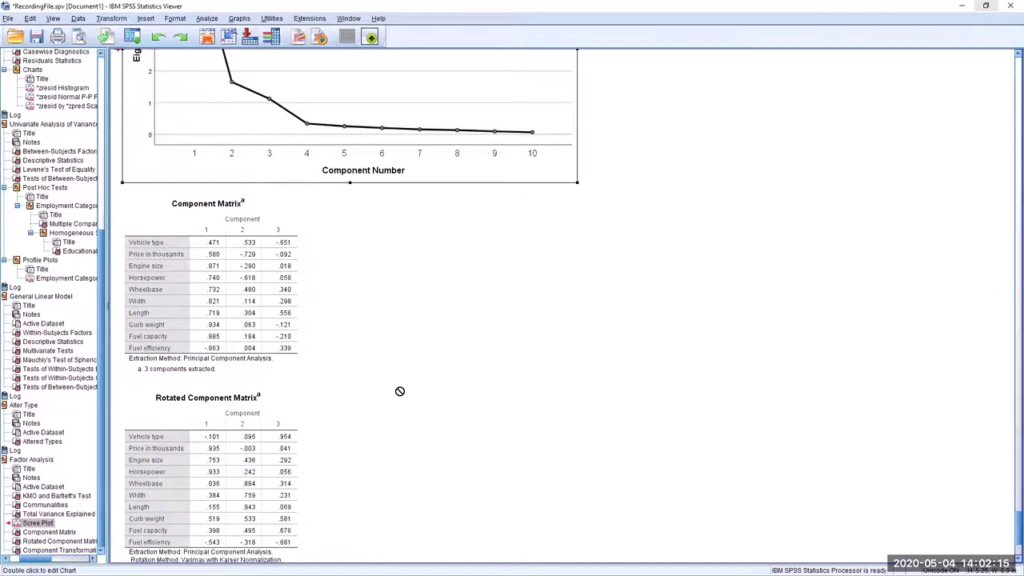
scroll(398, 388, "down", 2)
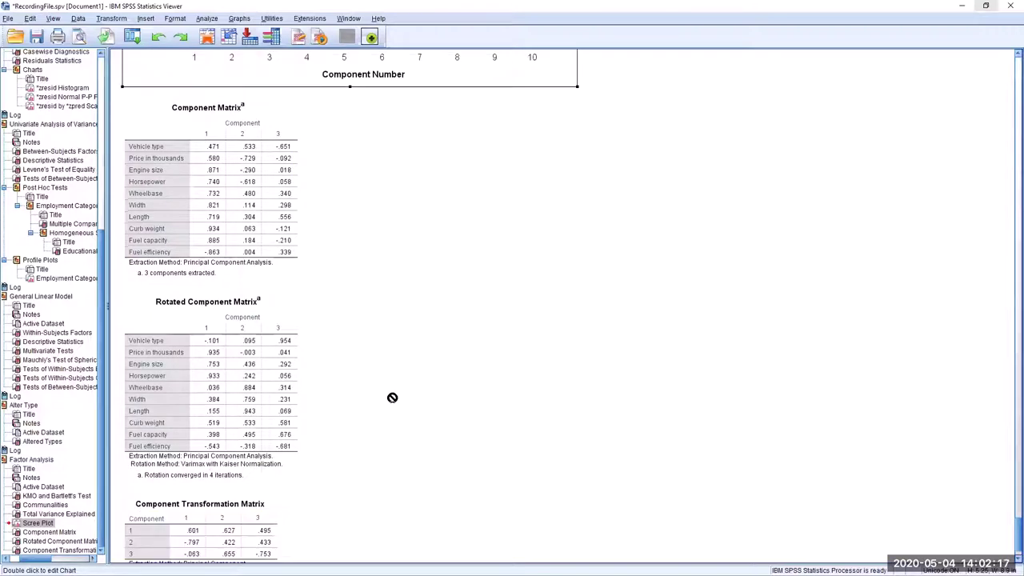
left_click(250, 190)
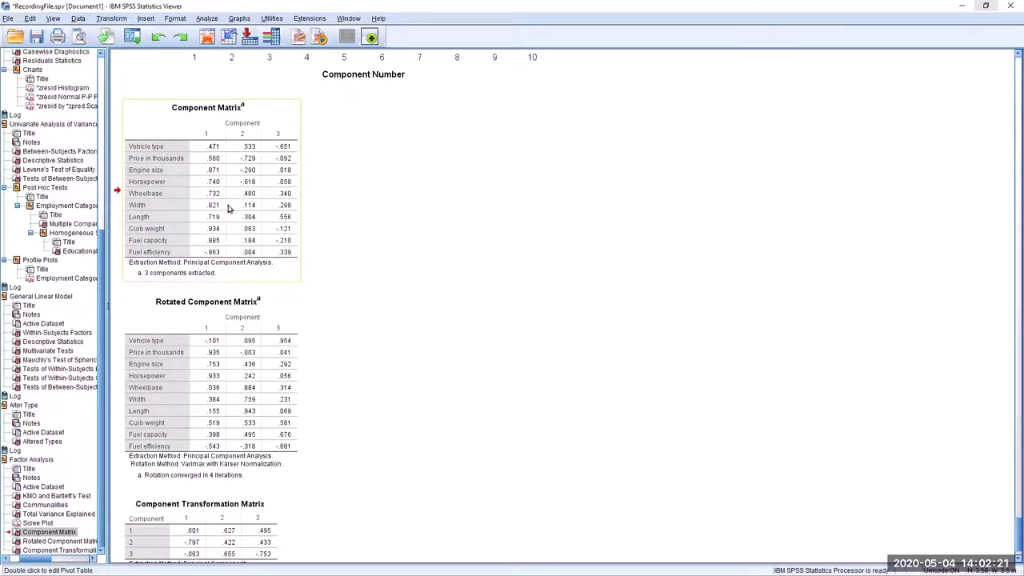
left_click(224, 312)
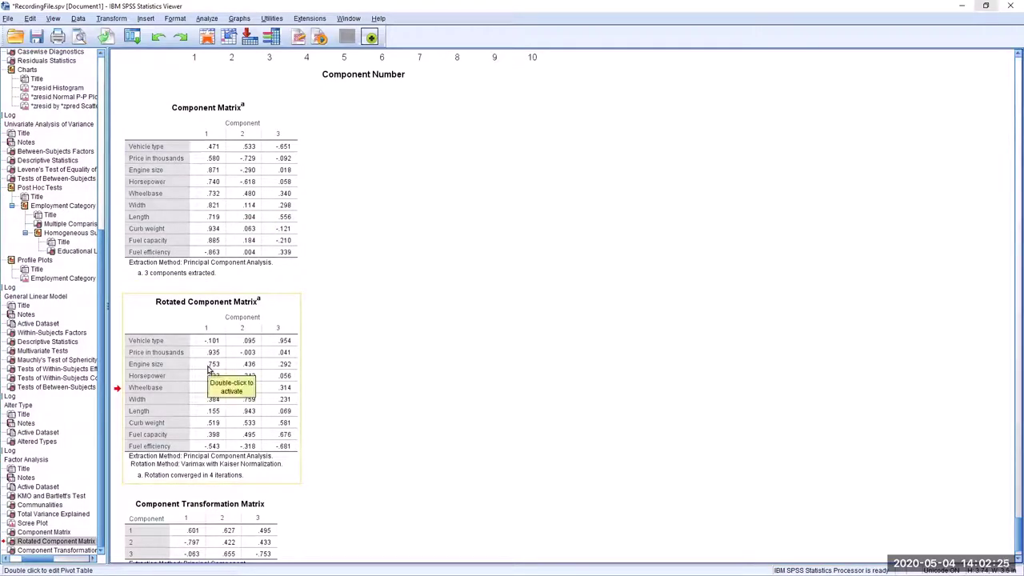
left_click(221, 207)
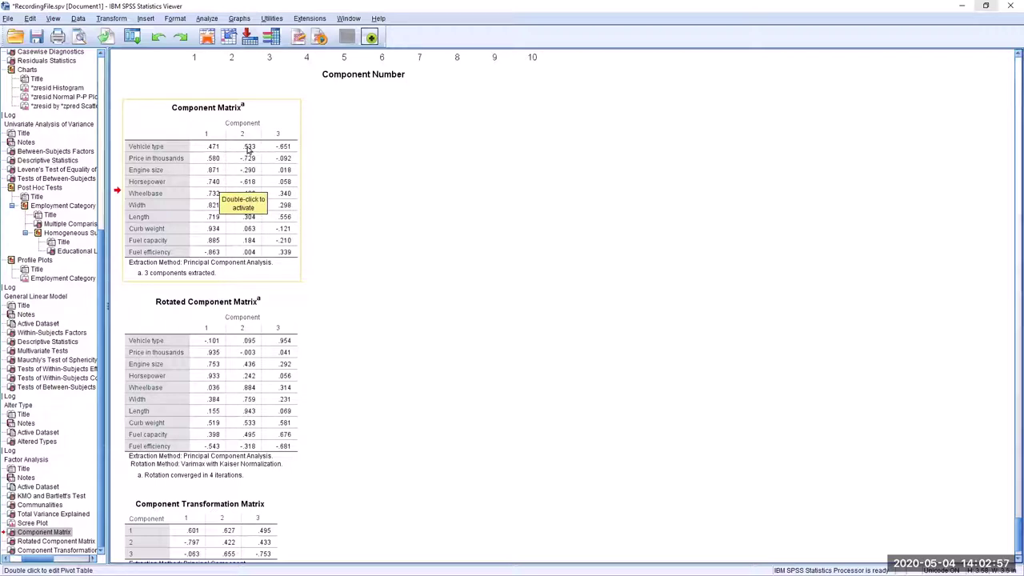
left_click(273, 182)
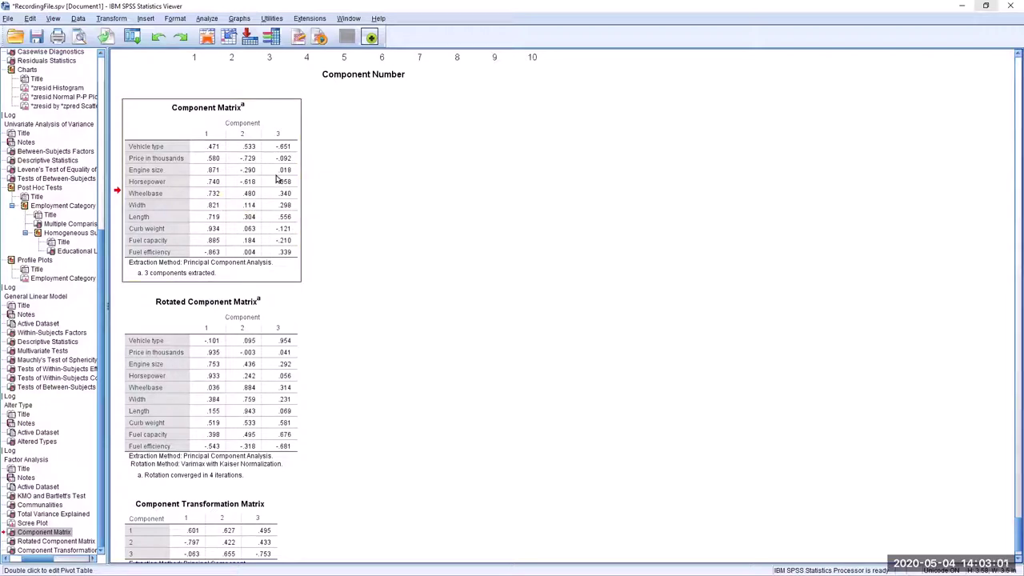
double_click(276, 181)
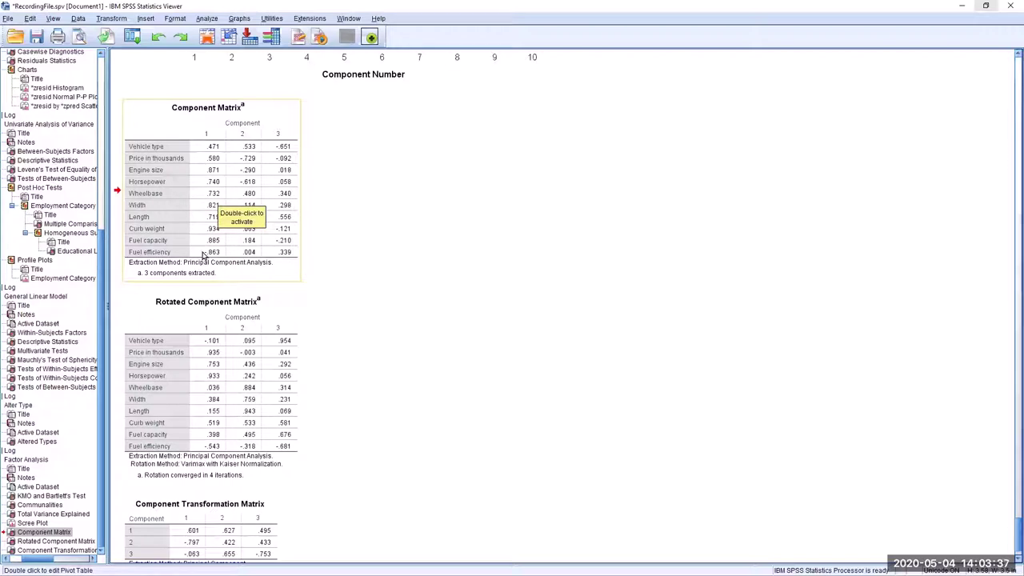
left_click(199, 381)
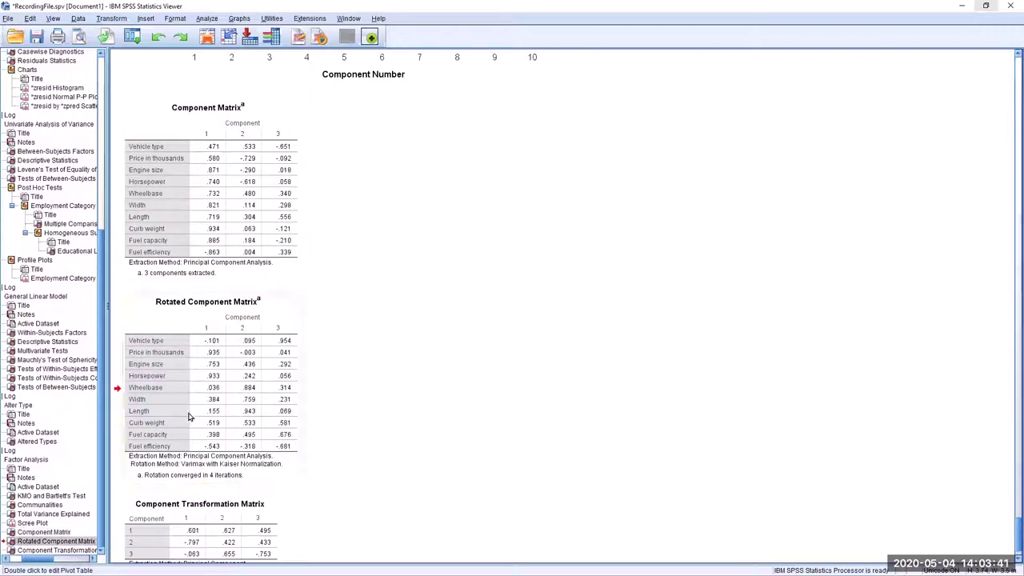
scroll(190, 416, "down", 3)
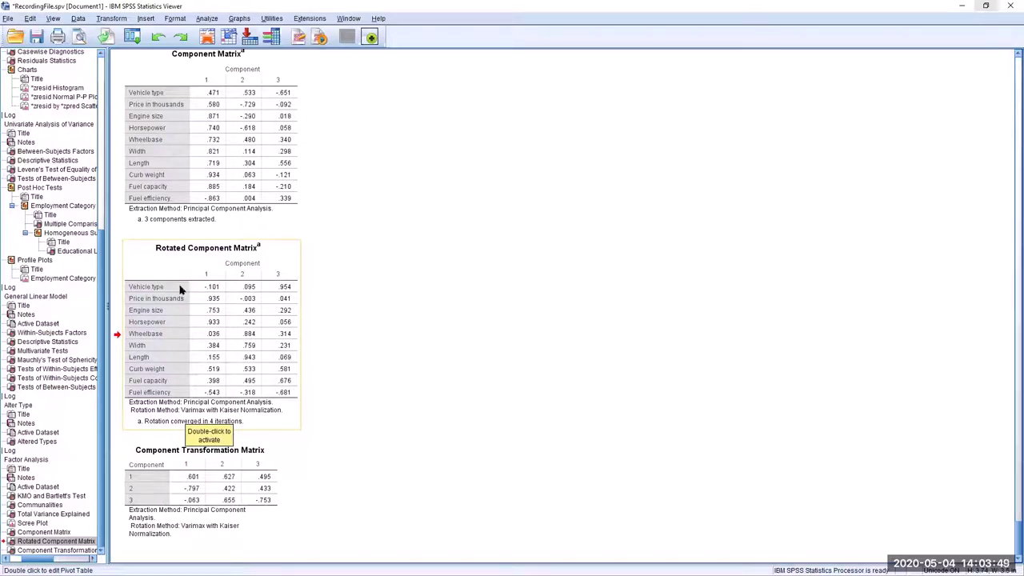
left_click(285, 291)
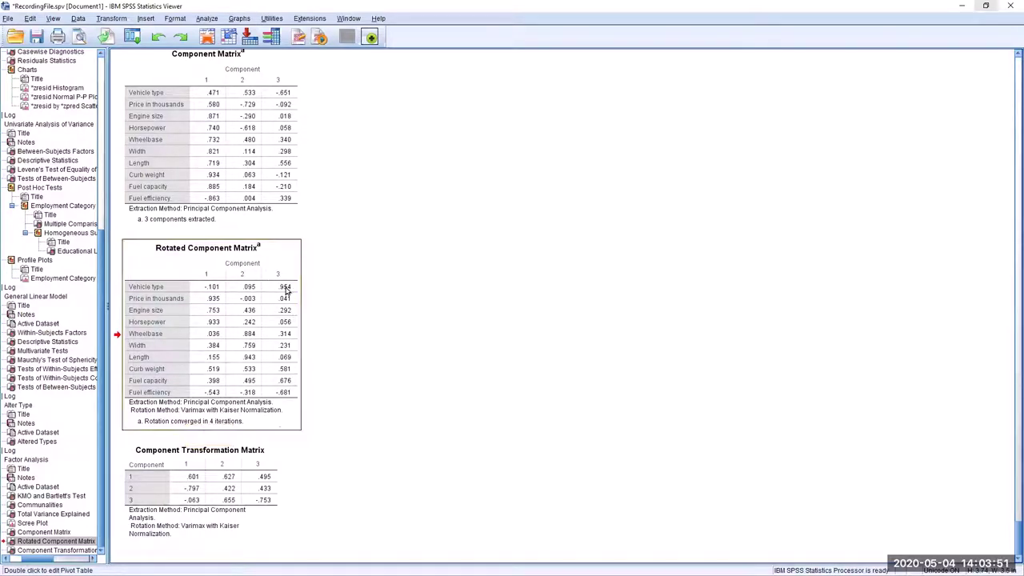
Step: Examine the Rotated Component Matrix loadings to judge which vehicle variables define each of the three components
double_click(285, 291)
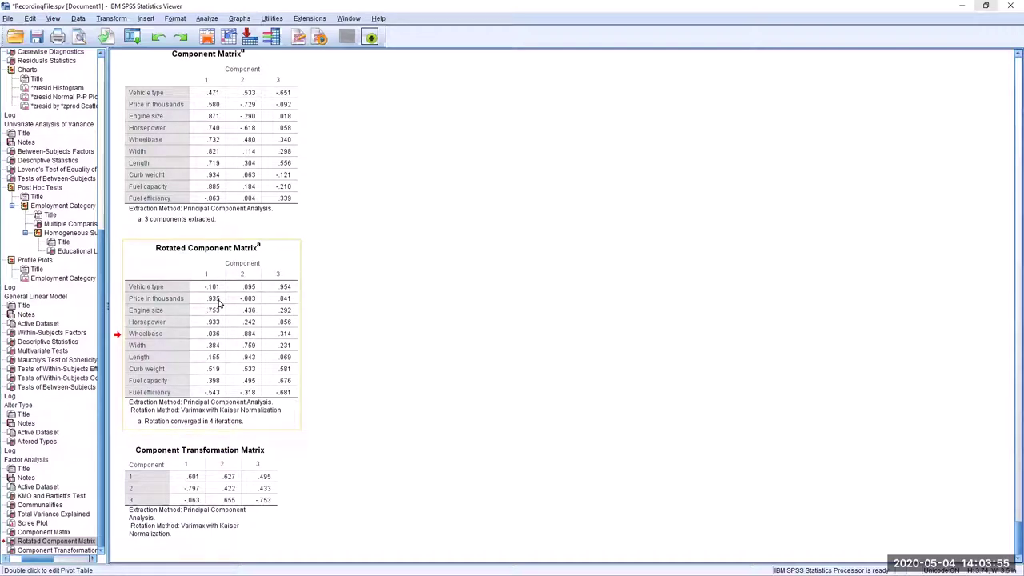
left_click(218, 302)
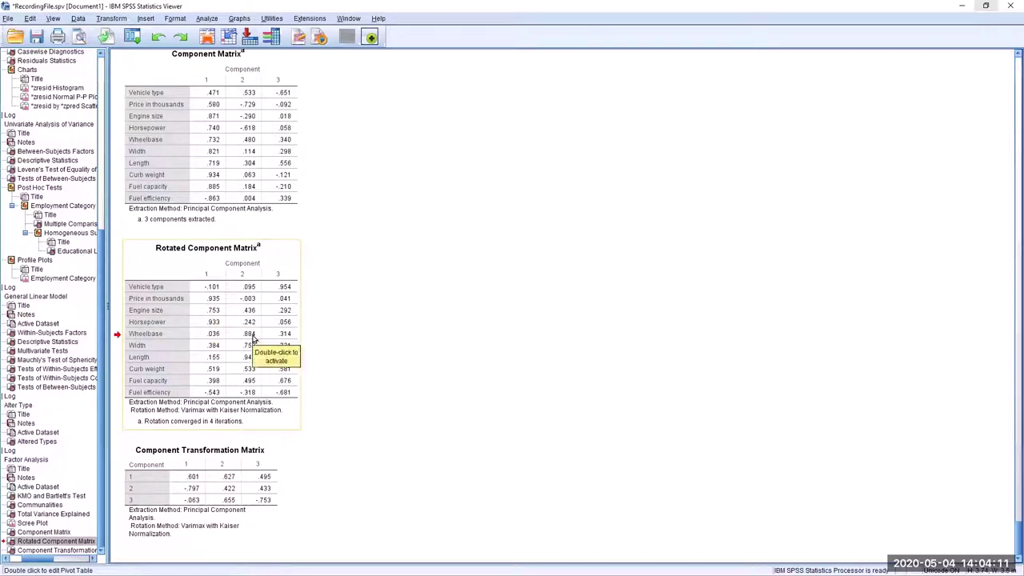
left_click(250, 362)
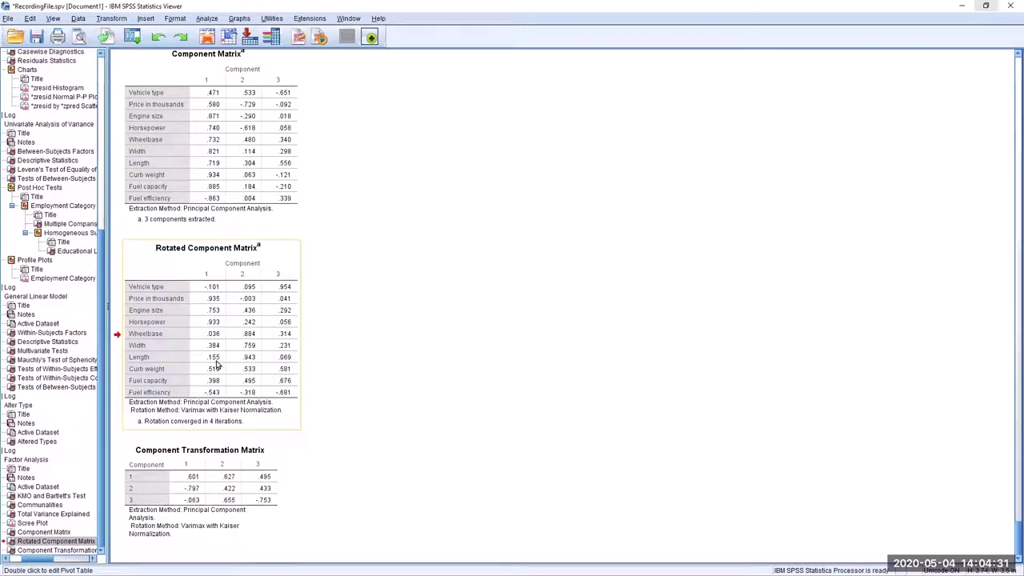
left_click(258, 340)
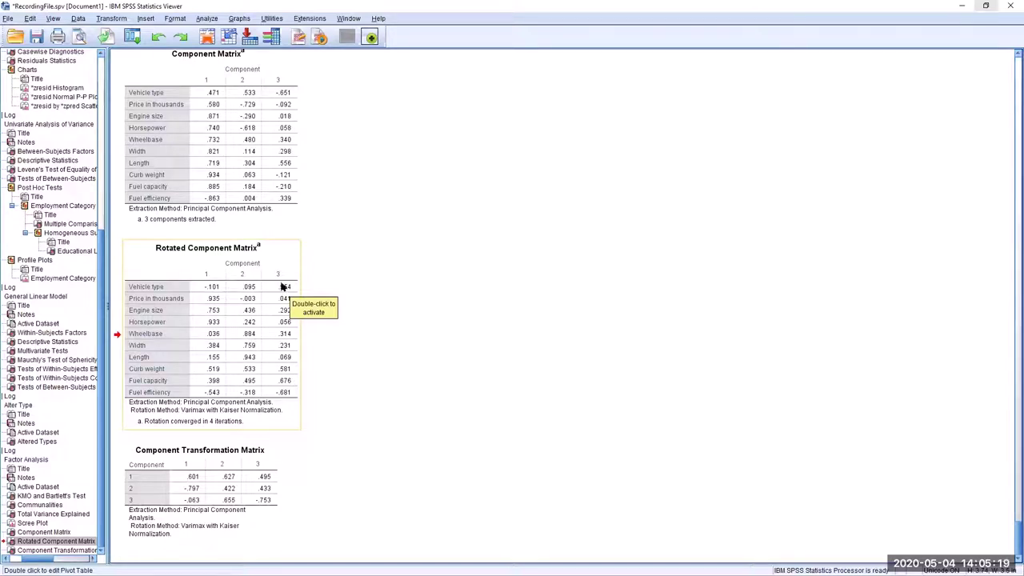
left_click(254, 388)
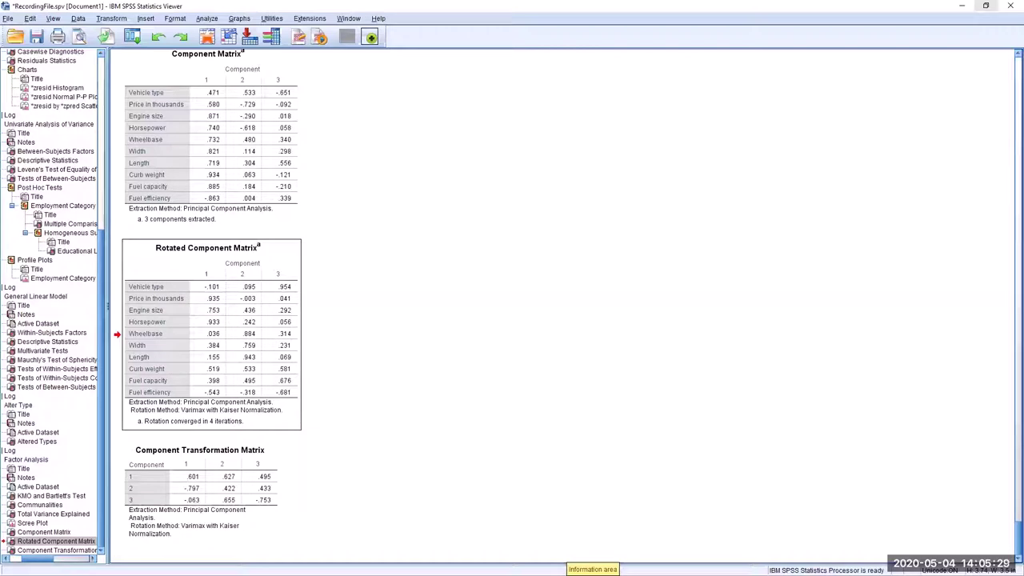
Step: Switch to the car_sales.sav data and delete the factor score variables FAC1_2 and FAC1_1
key("alt+Tab")
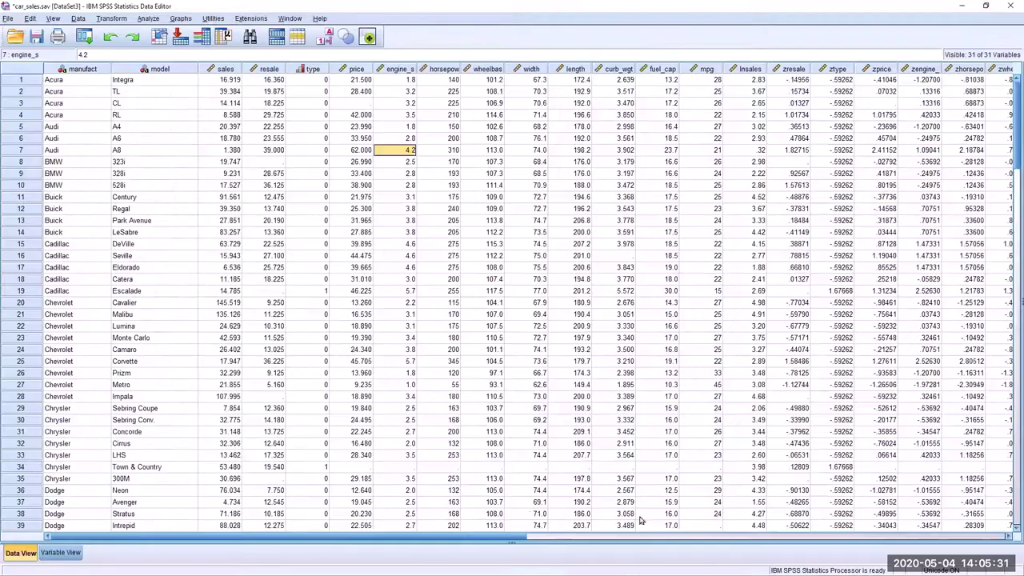
left_click_drag(526, 534, 655, 544)
left_click(655, 544)
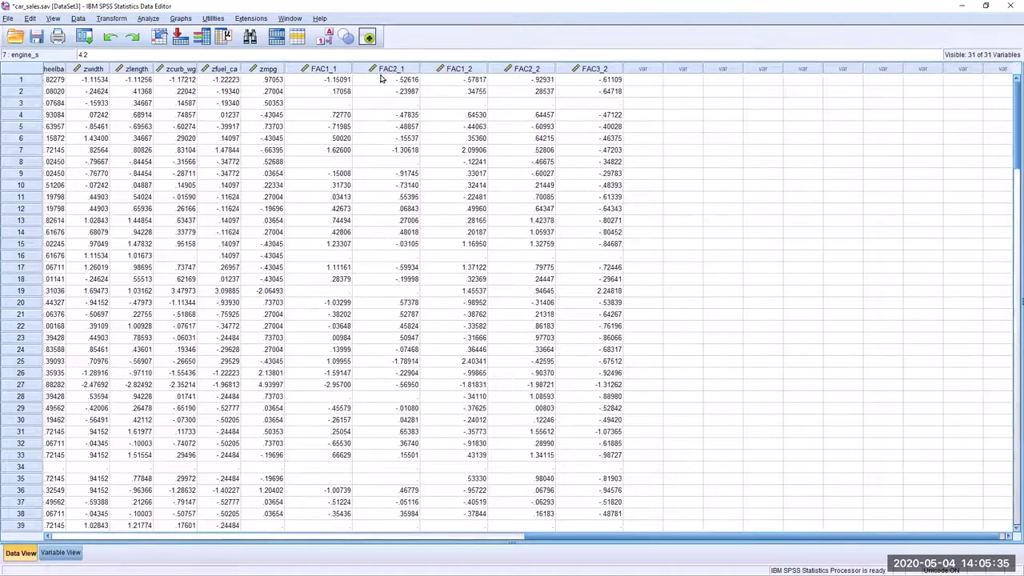
mouse_move(390, 71)
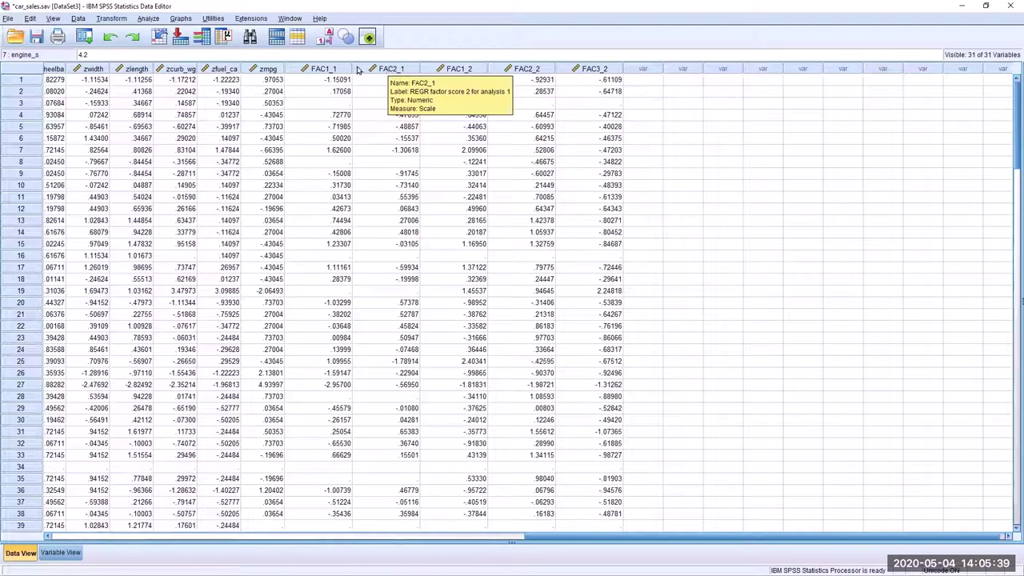
mouse_move(582, 72)
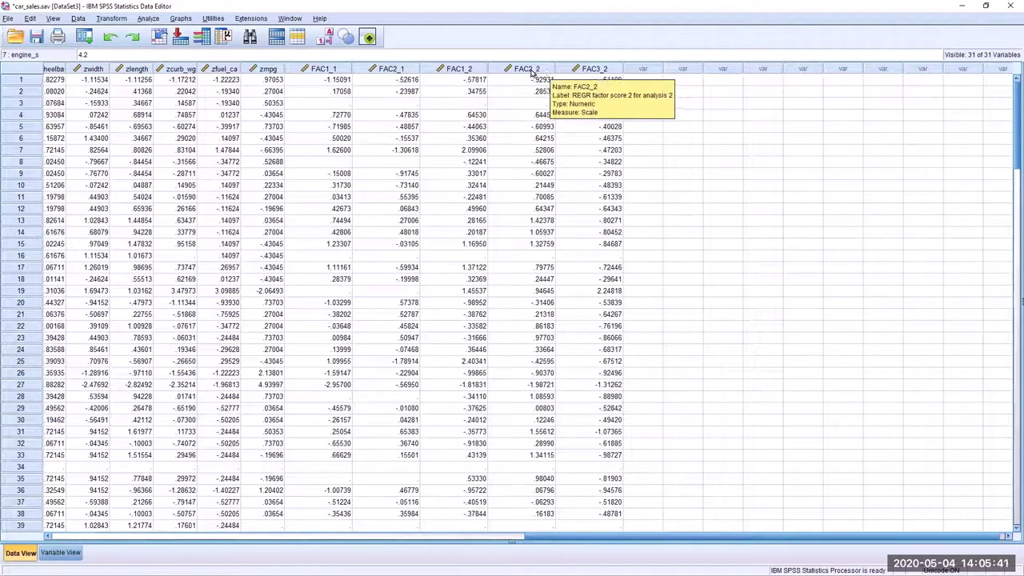
left_click(455, 69)
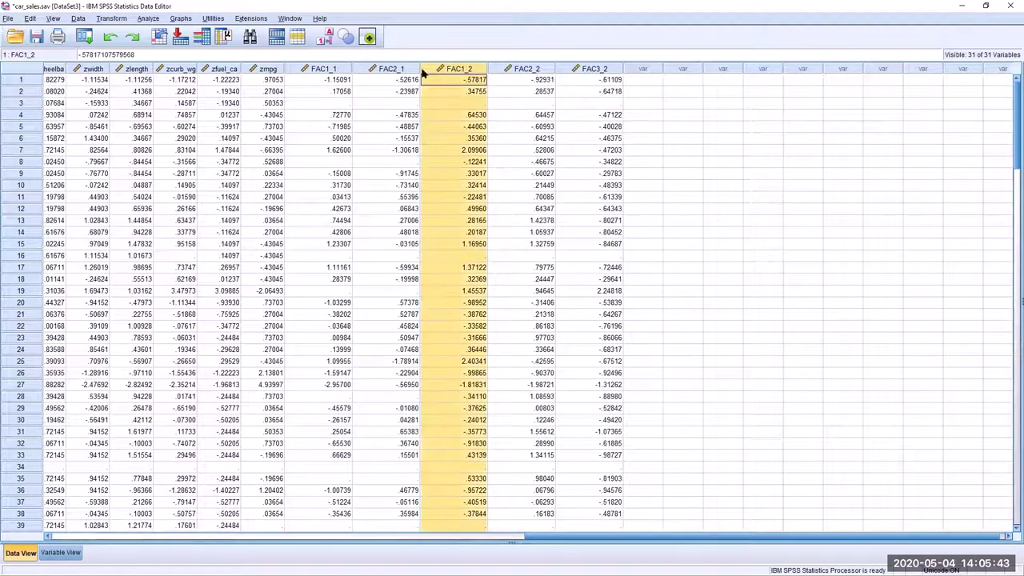
key("Delete")
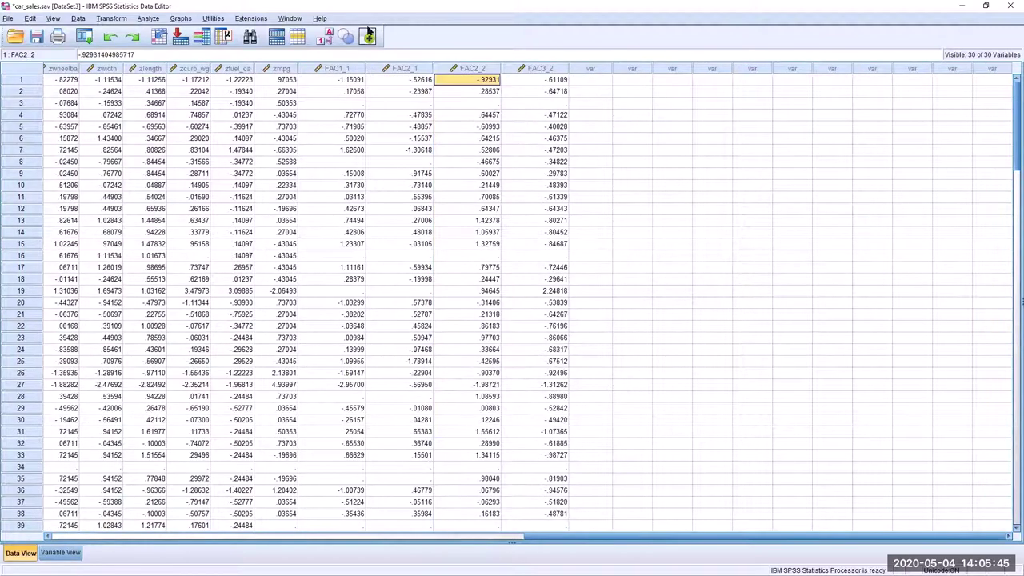
left_click(338, 69)
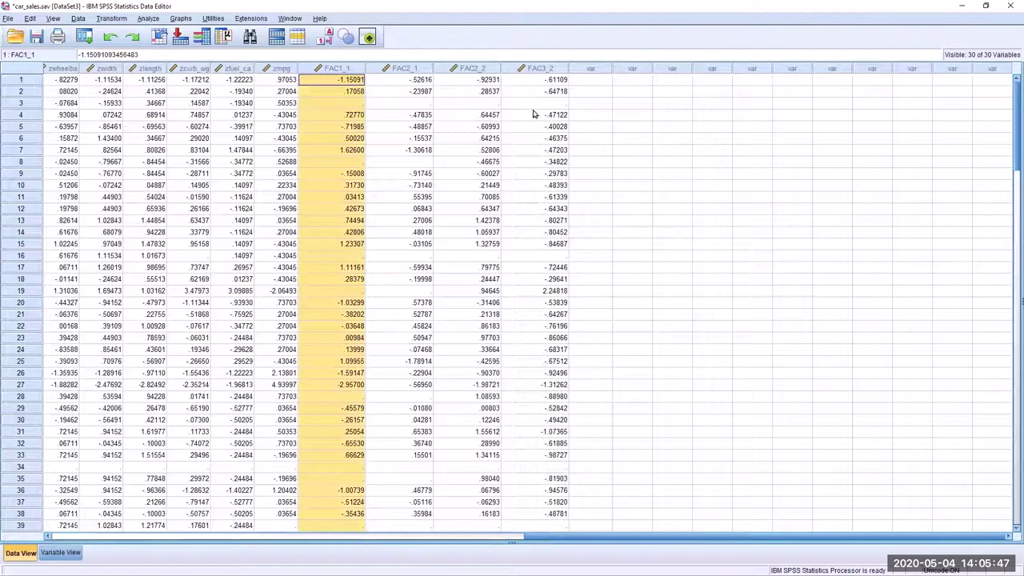
key("Delete")
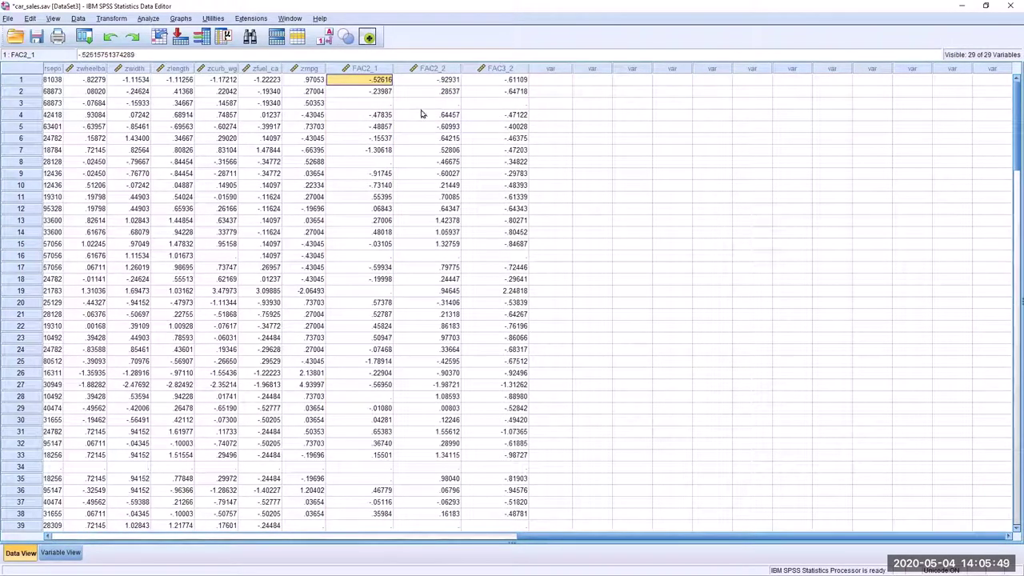
Step: Examine the individual cases' factor scores in the FAC2_1, FAC2_2 and FAC3_2 columns
left_click(358, 115)
left_click(485, 117)
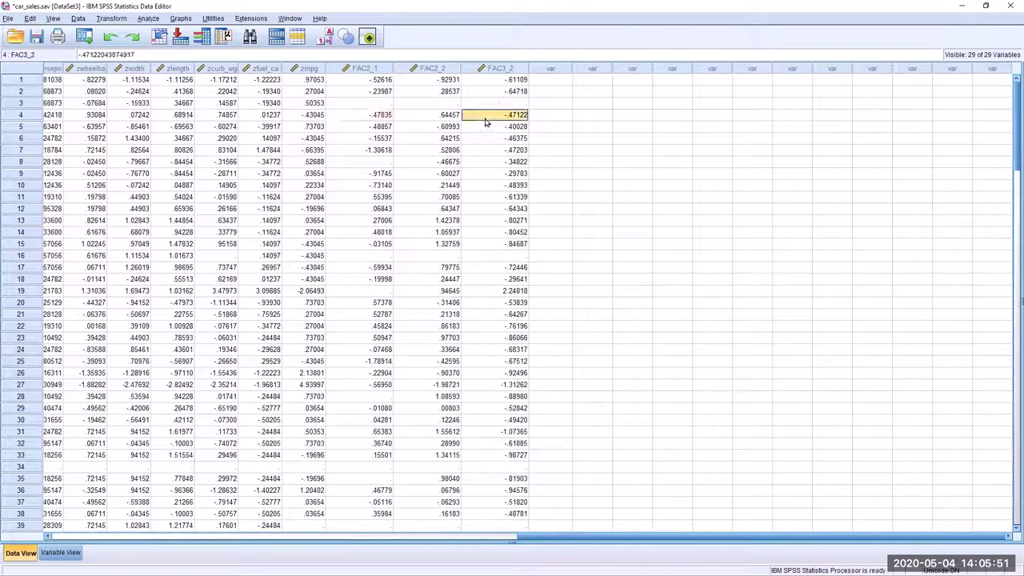
left_click(354, 83)
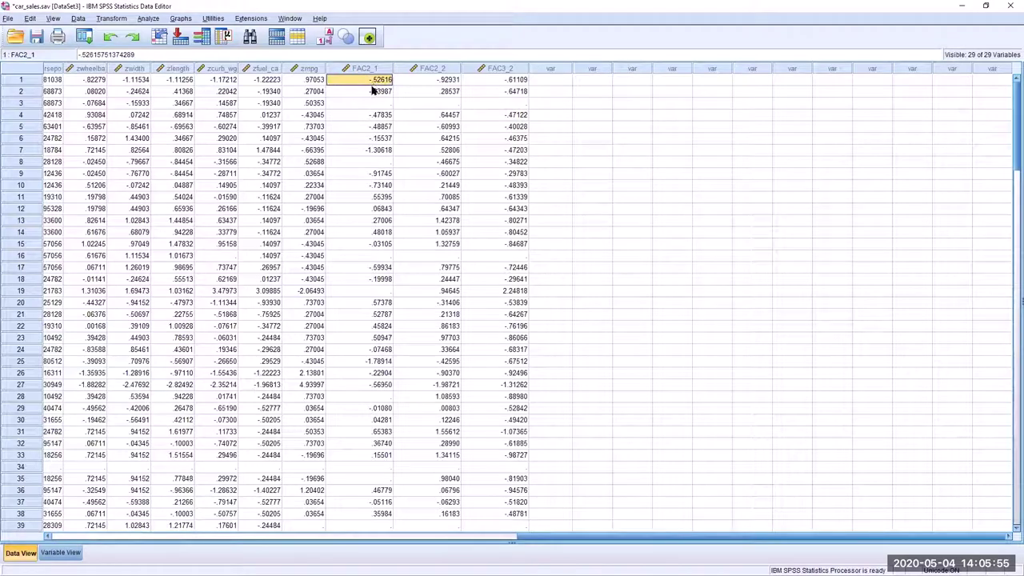
left_click_drag(538, 533, 538, 541)
scroll(452, 336, "up", 2)
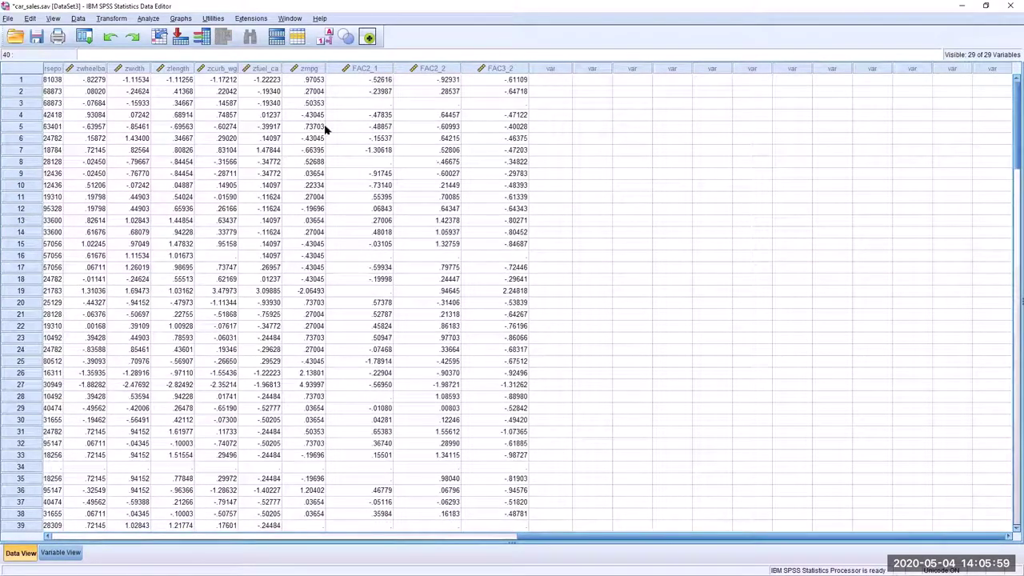
left_click(368, 96)
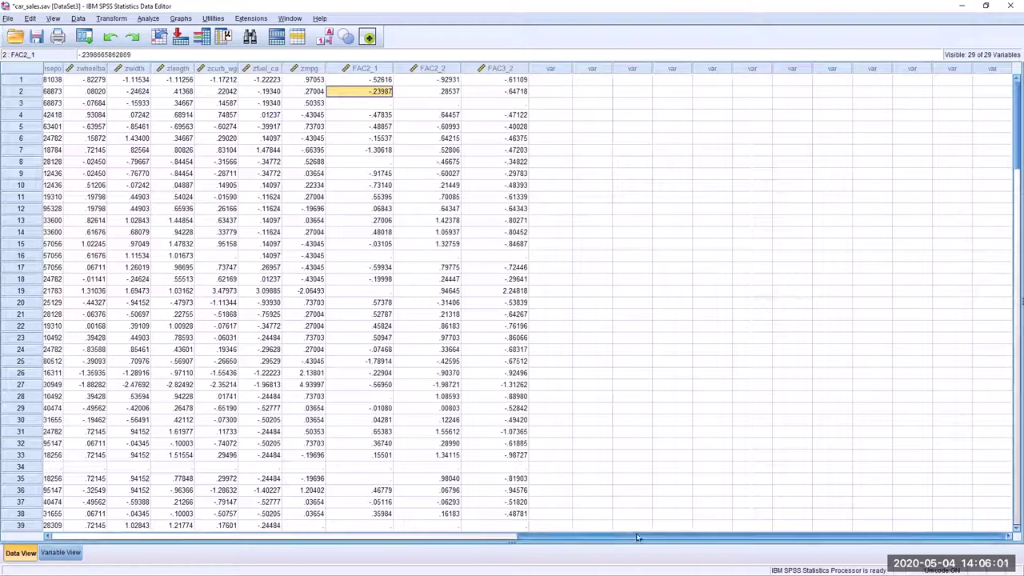
scroll(638, 537, "left", 1)
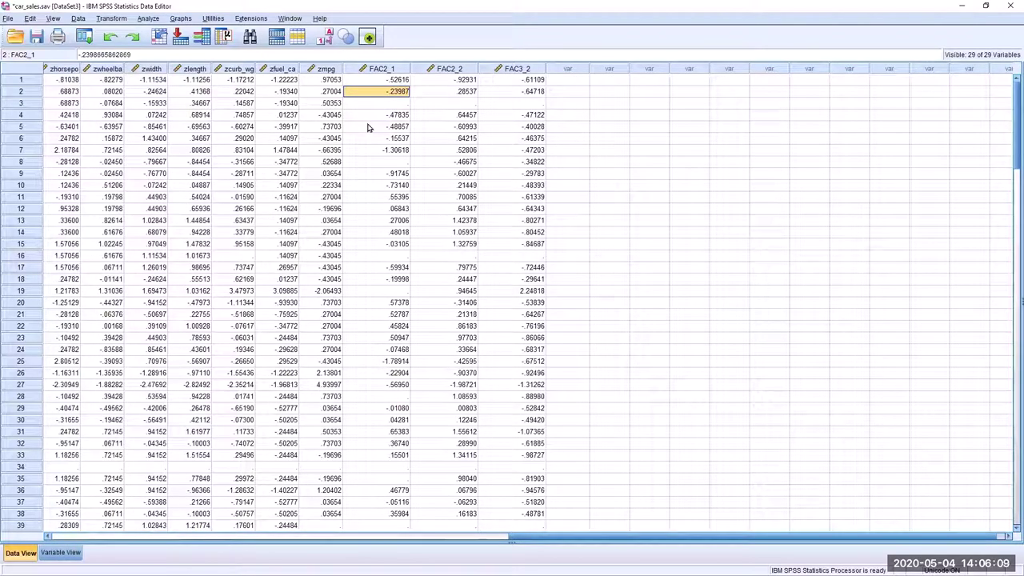
left_click(382, 81)
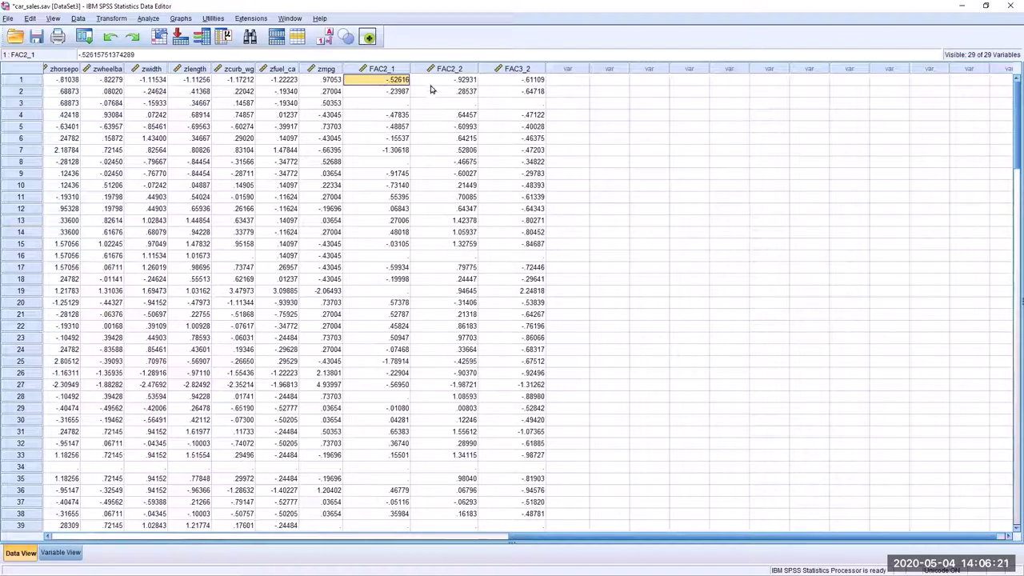
Step: Label the factor score variables FAC2_1 as Prestige, FAC2_2 as Surface Features and FAC3_2 as Economy, and return to the data values
left_click(61, 553)
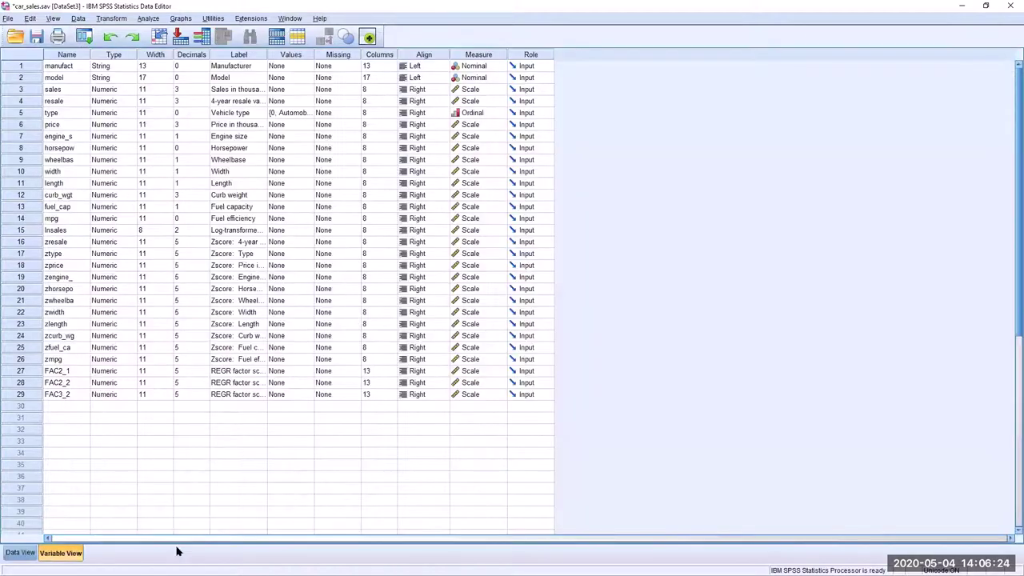
left_click(227, 373)
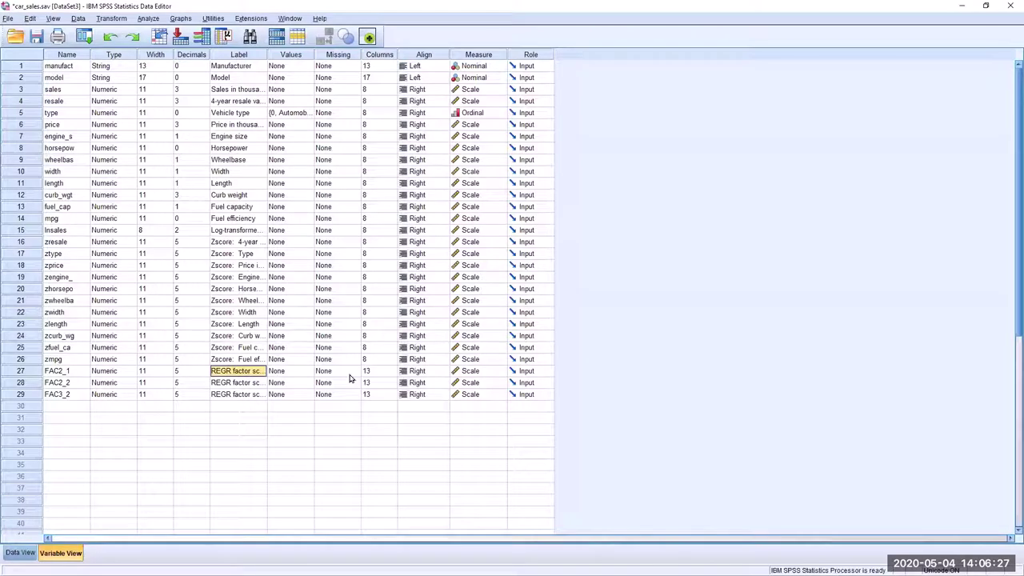
type("Pres")
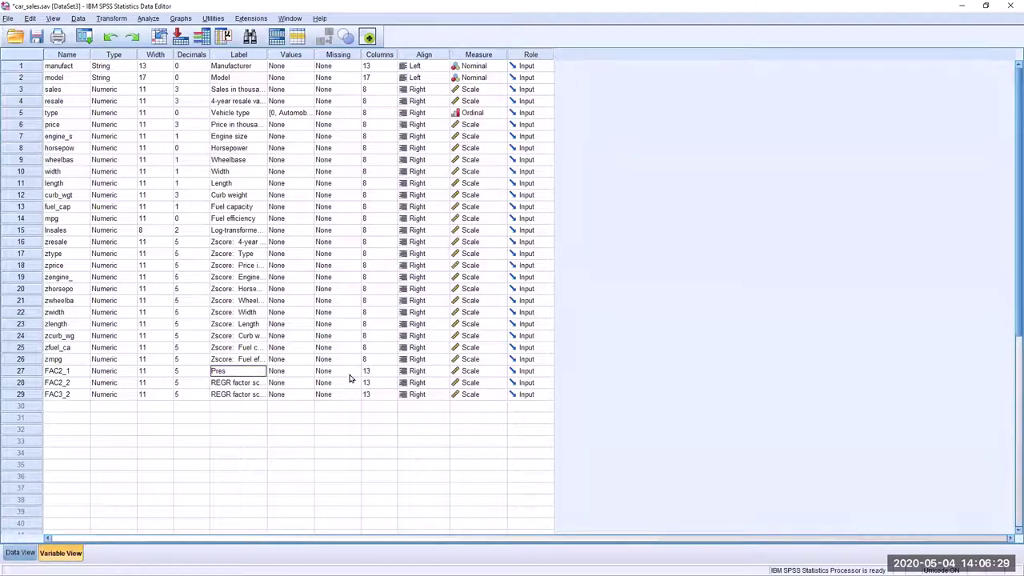
type("tige")
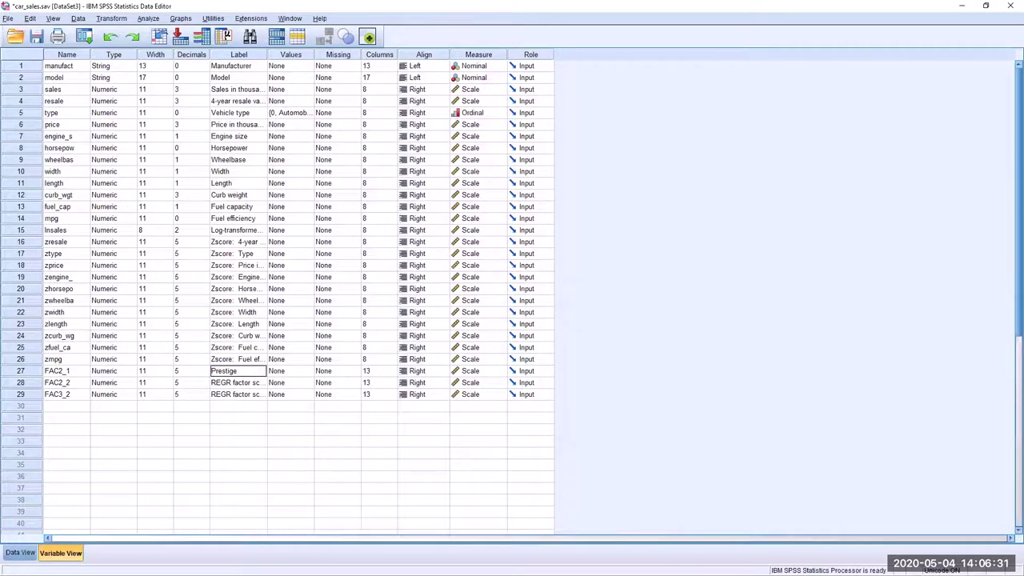
left_click(253, 384)
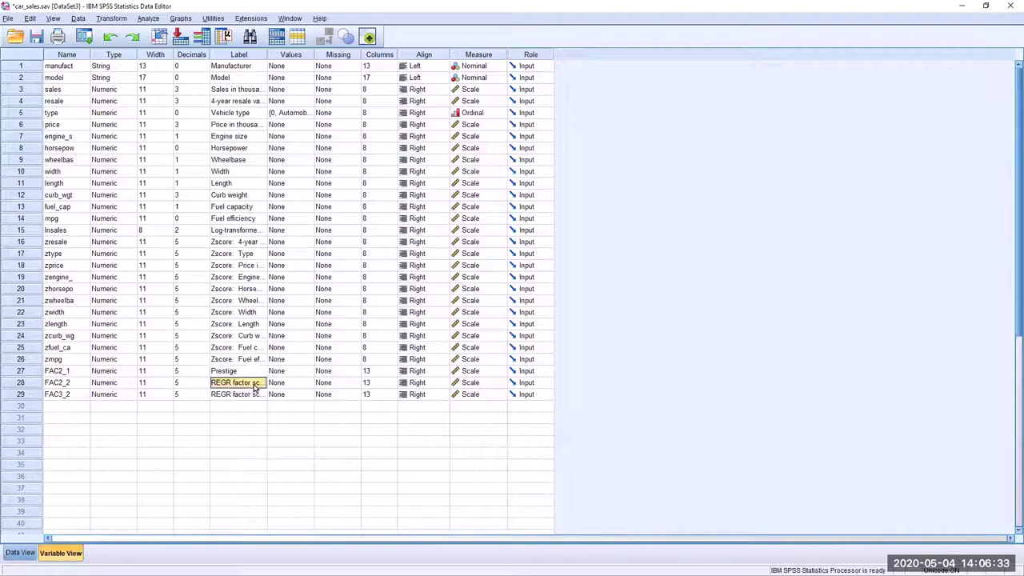
type("Surface Features")
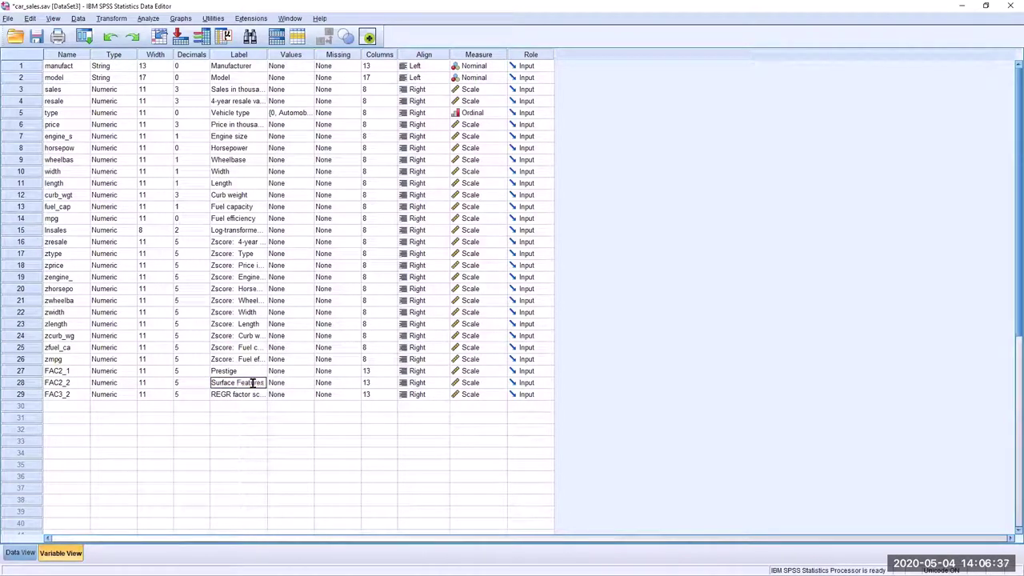
left_click(252, 394)
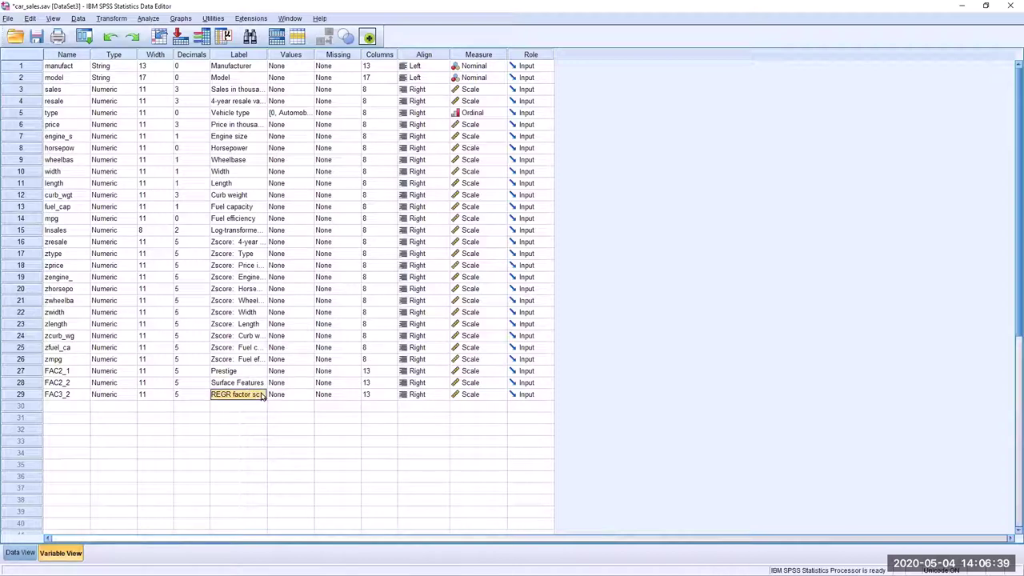
type("Economy")
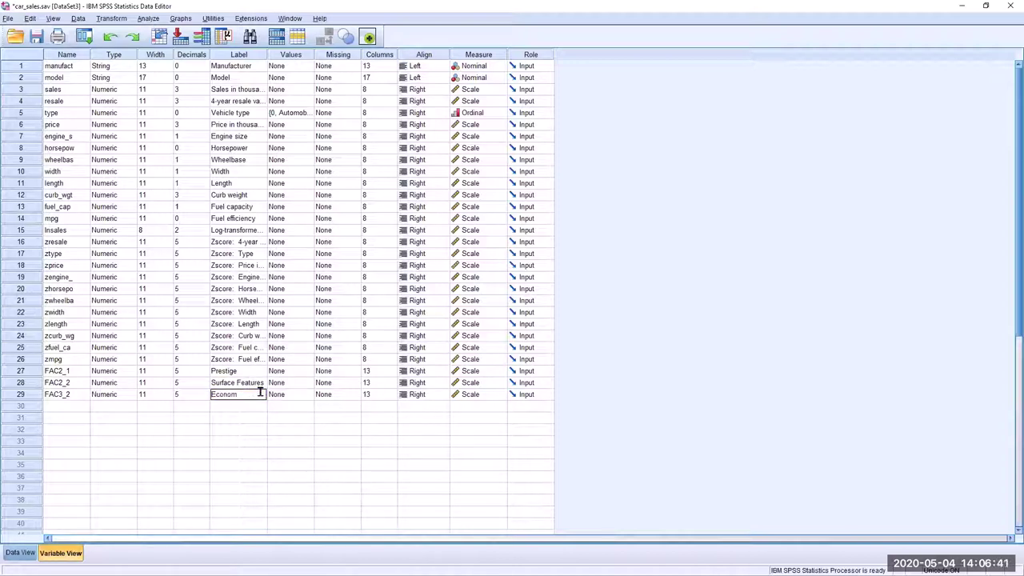
left_click(12, 552)
left_click(457, 151)
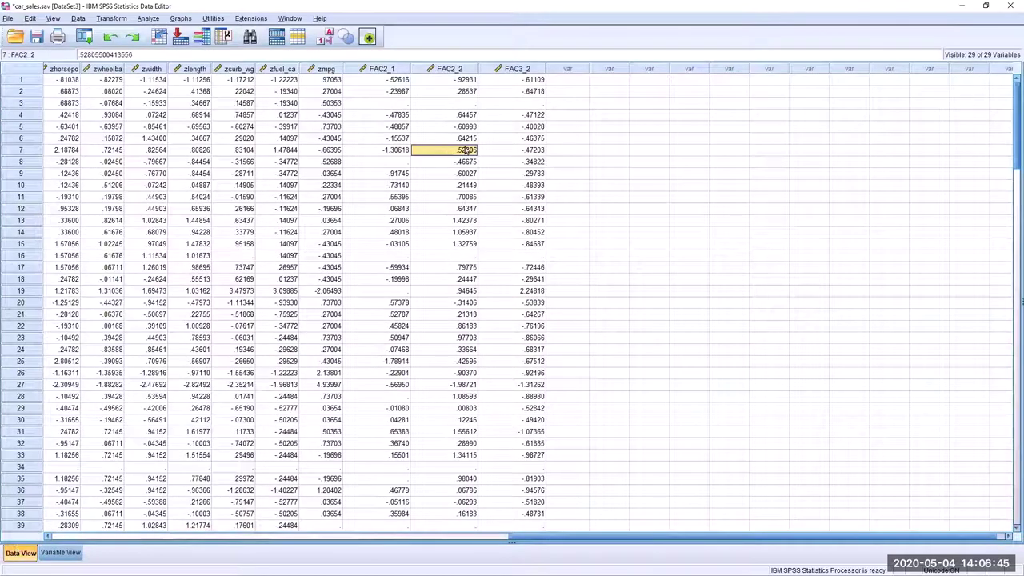